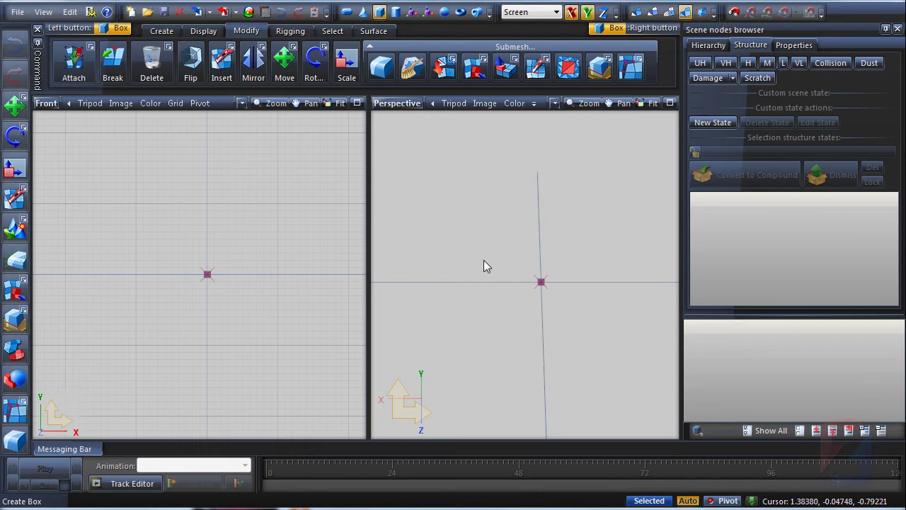
Step: Create a solid box about 0.37 by 0.37 by 1.57 beside the origin and rename it column
mouse_move(488, 272)
mouse_down()
mouse_move(499, 279)
mouse_move(489, 277)
mouse_up()
key(Tab)
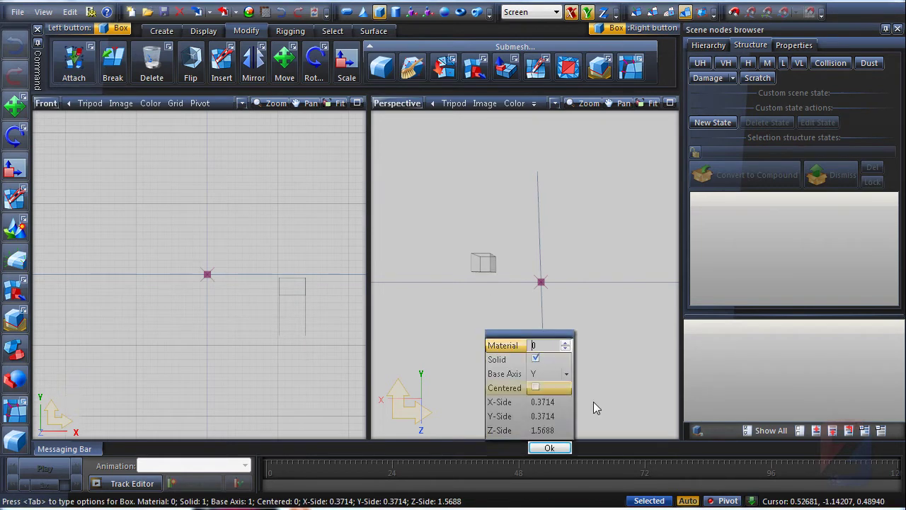
click(542, 446)
click(745, 326)
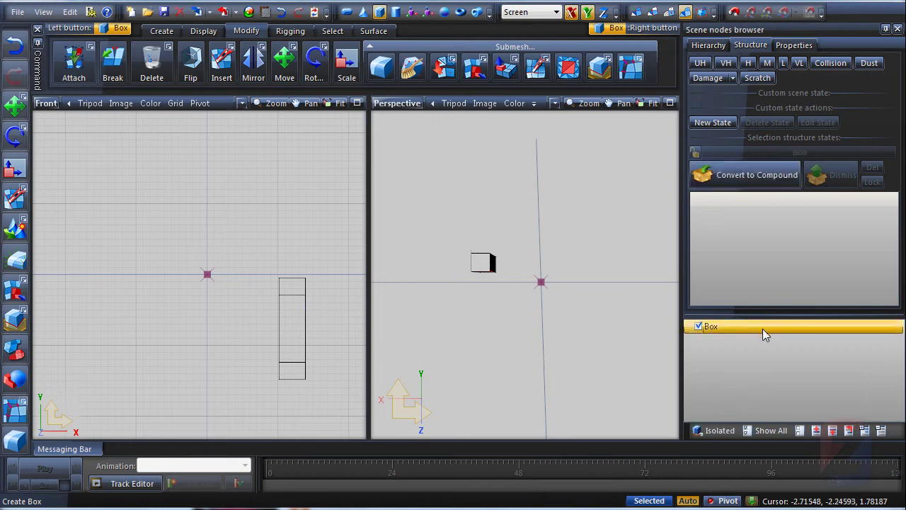
click(762, 328)
text(column)
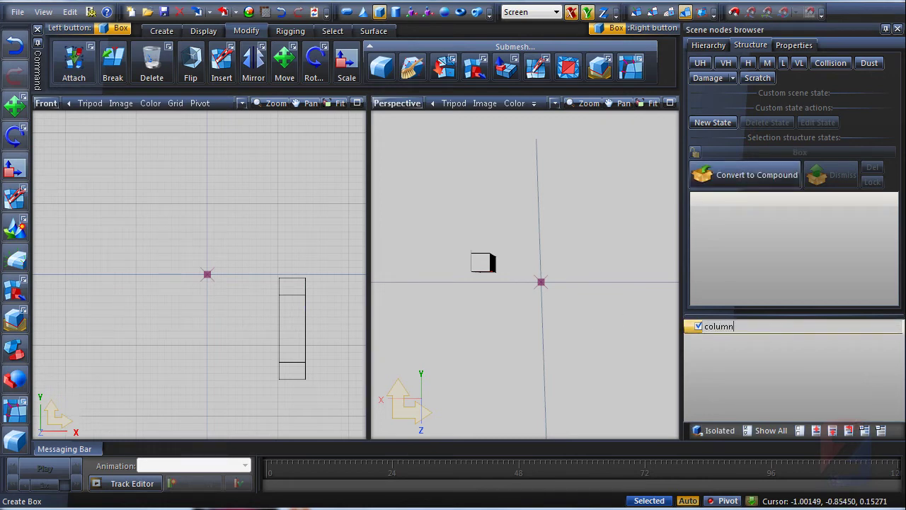
key(Return)
Step: Create a torus around the column's upper end with 32 cross circles, base radius about 0.52 and cross radius about 0.036
middle_drag(215, 206, 138, 197)
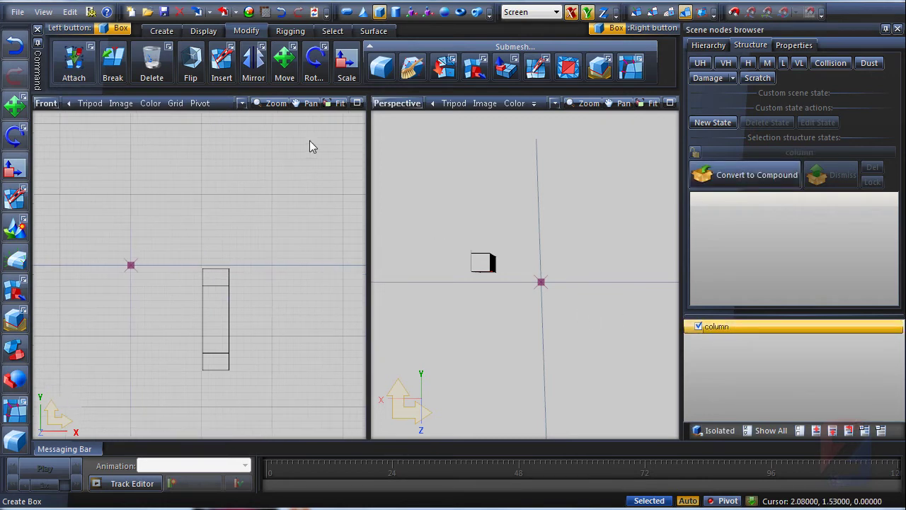
click(460, 13)
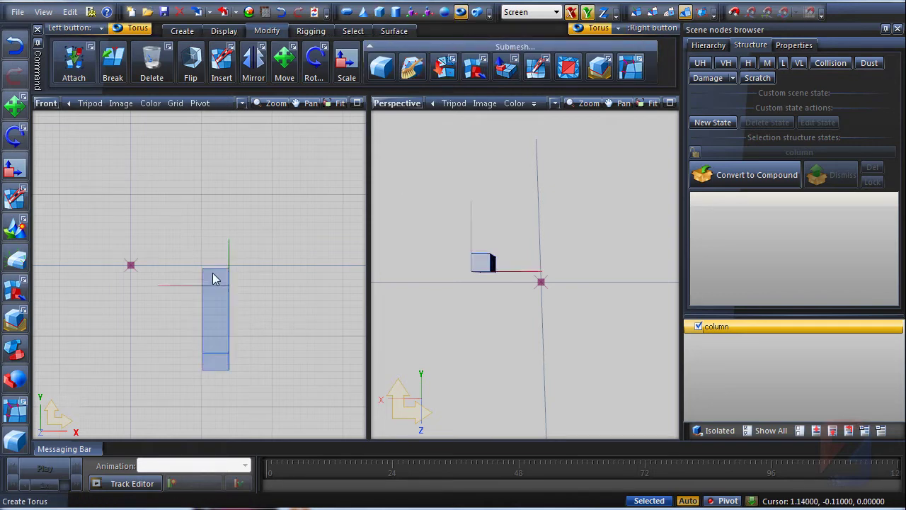
drag(214, 274, 247, 299)
click(245, 295)
key(Tab)
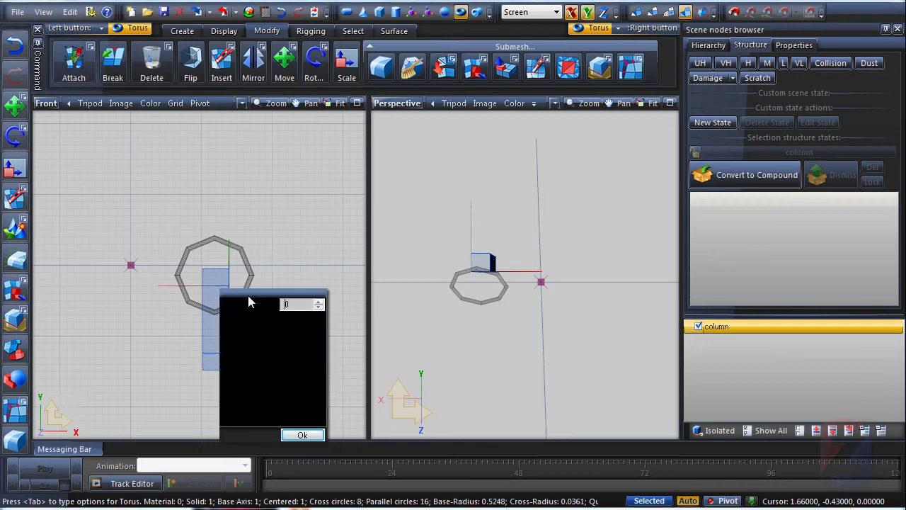
drag(304, 296, 375, 187)
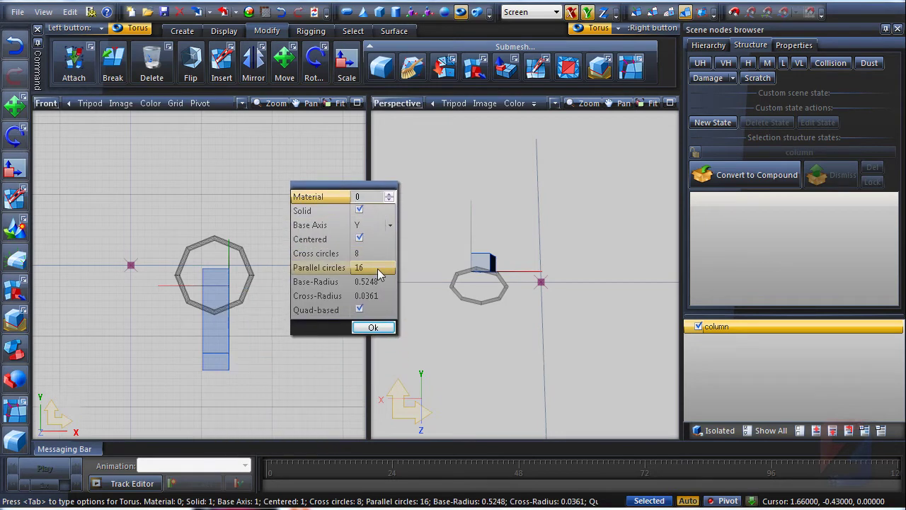
click(312, 254)
text(32)
key(Tab)
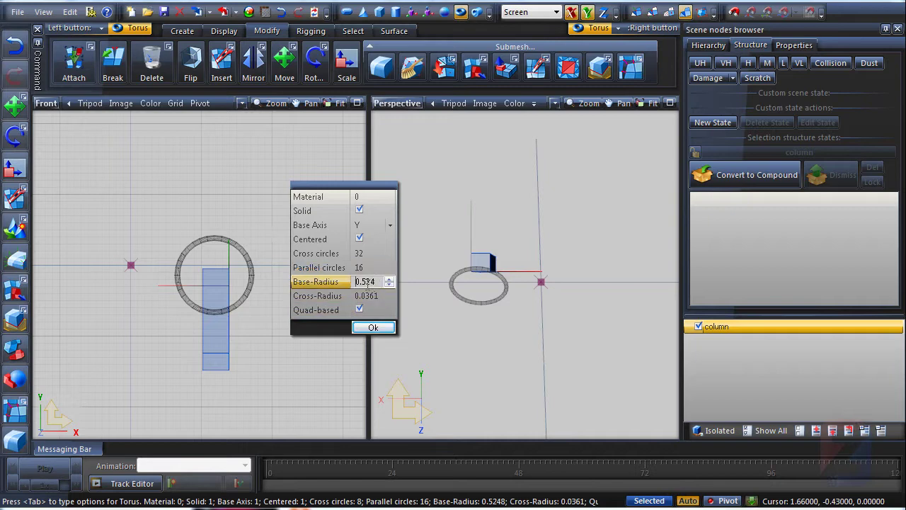
click(382, 298)
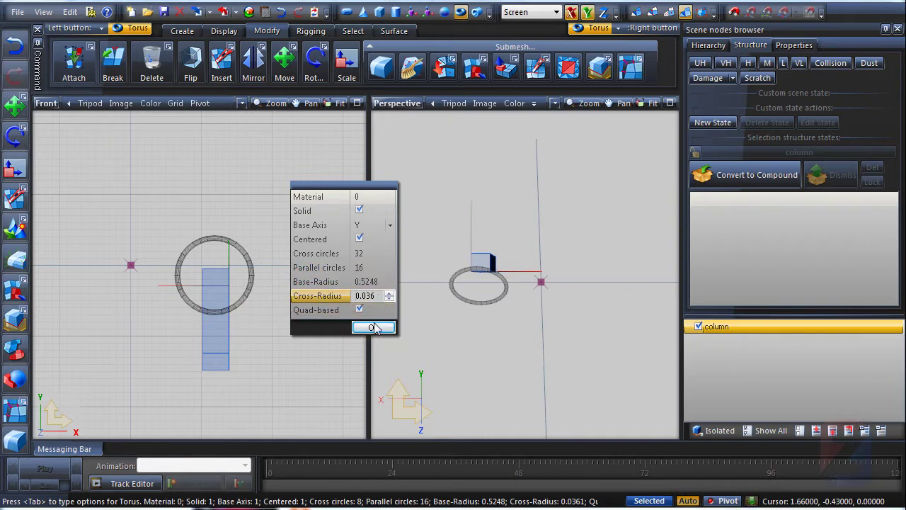
click(373, 328)
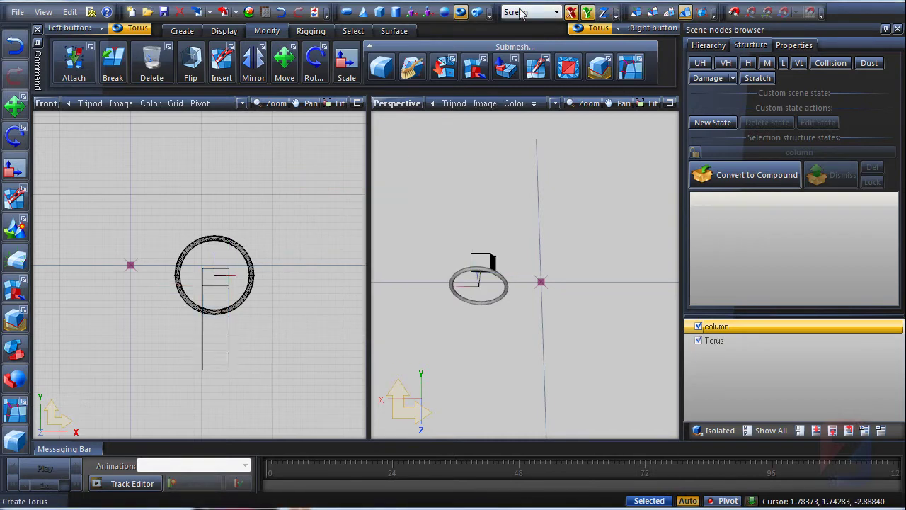
Step: Create a box as a crossbar spanning the torus, about 1.02 wide and 0.064 high, with its Z-side set to 0.064
click(379, 12)
scroll(170, 237, up, 5)
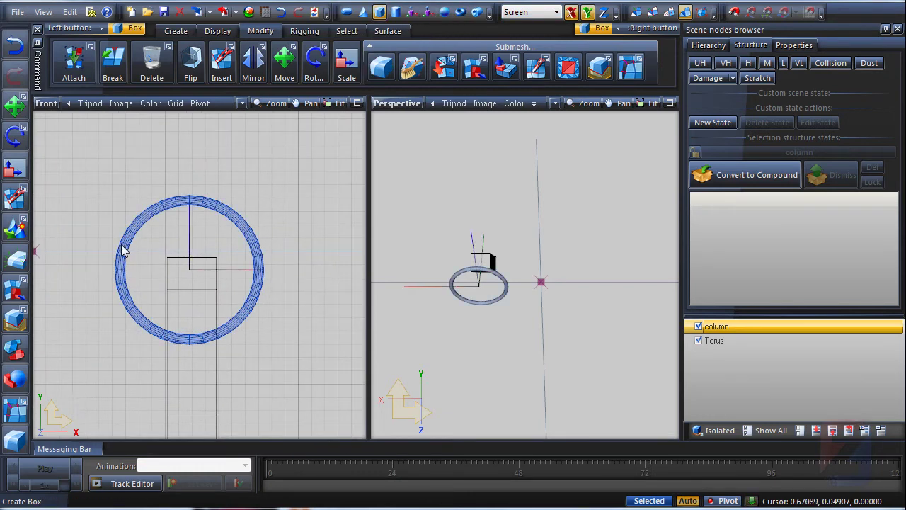
drag(122, 249, 257, 255)
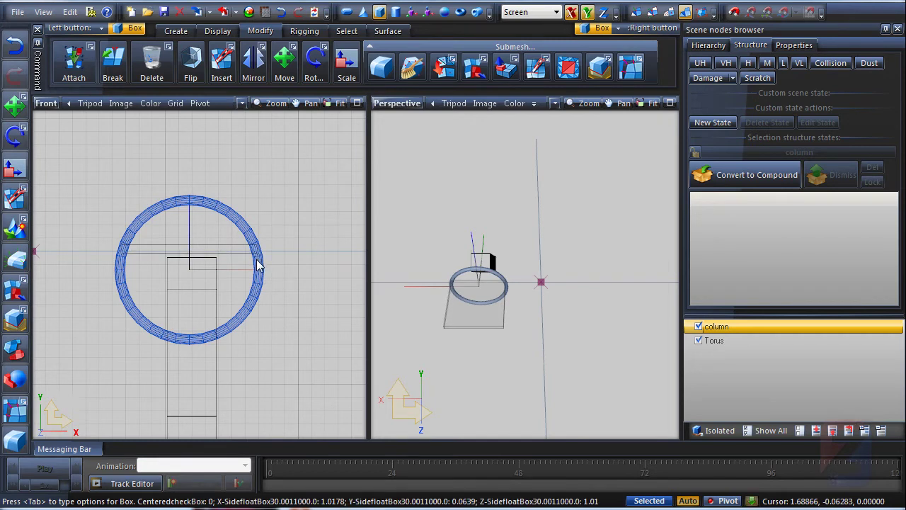
key(Tab)
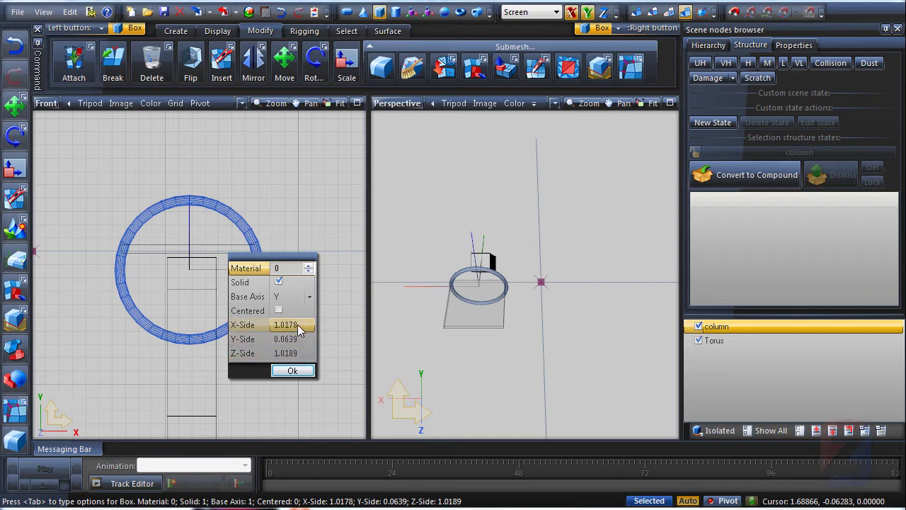
click(304, 353)
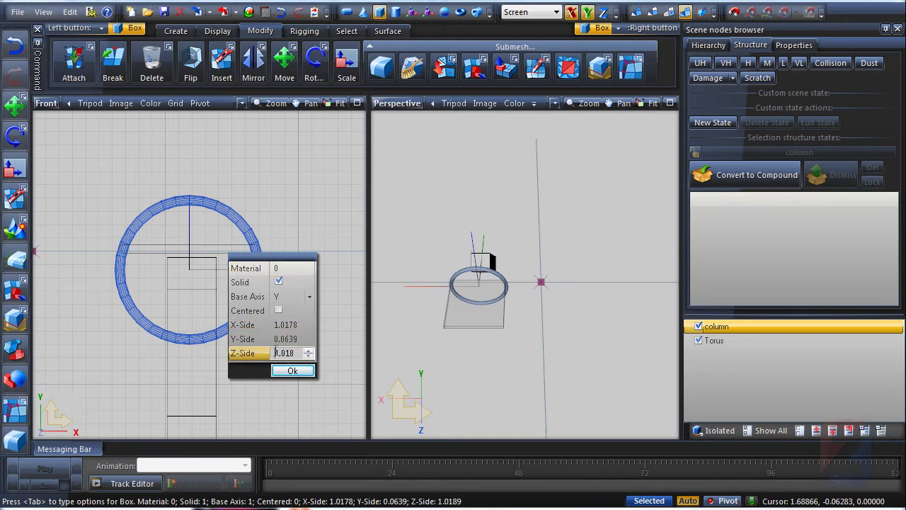
text(0)
key(Right)
key(Right)
key(shift+Right)
key(shift+Right)
text(64)
key(Return)
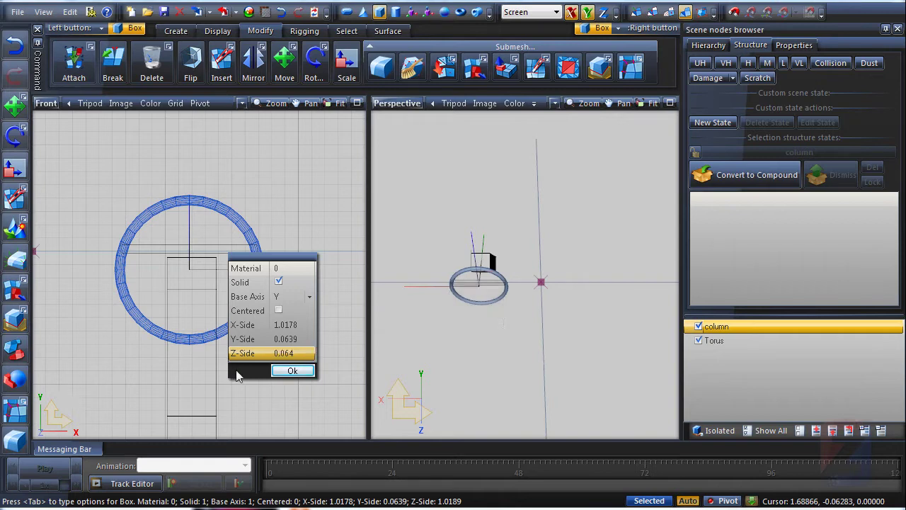
click(293, 370)
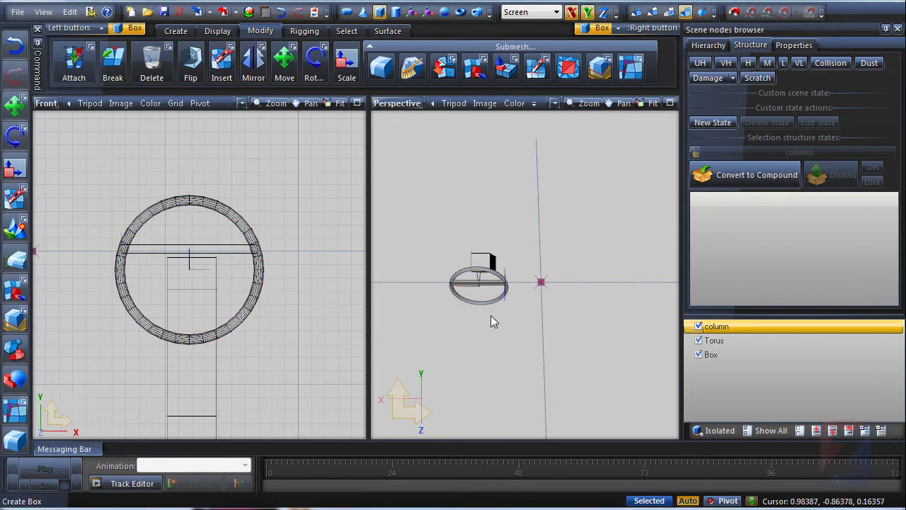
Step: Move the crossbar about 0.036 along the world Z axis into the plane of the torus
middle_drag(491, 314, 522, 353)
key(m)
click(436, 424)
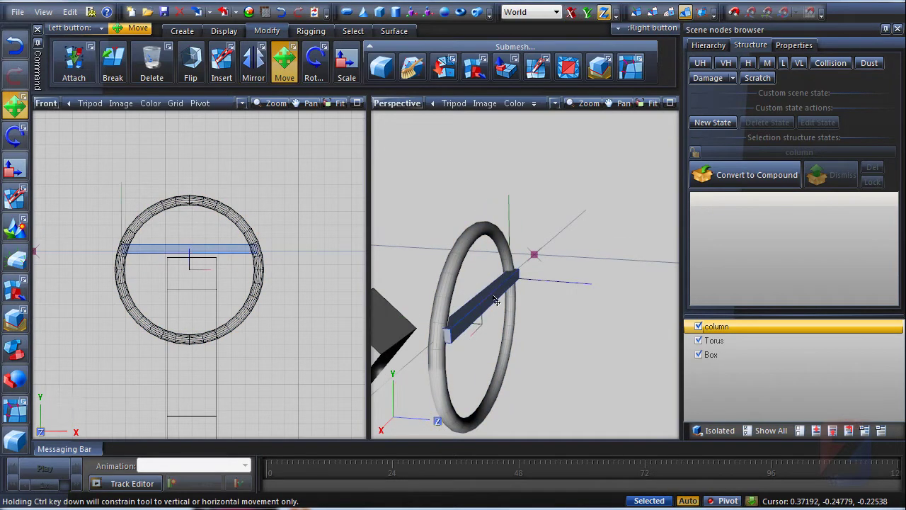
drag(494, 297, 492, 297)
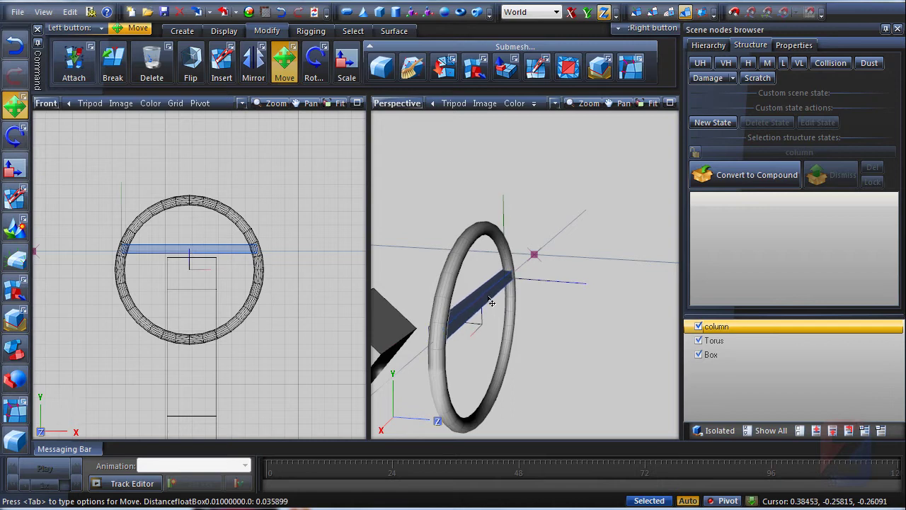
click(510, 318)
Step: Attach the crossbar and the torus into a single object
middle_drag(511, 318, 566, 296)
click(73, 62)
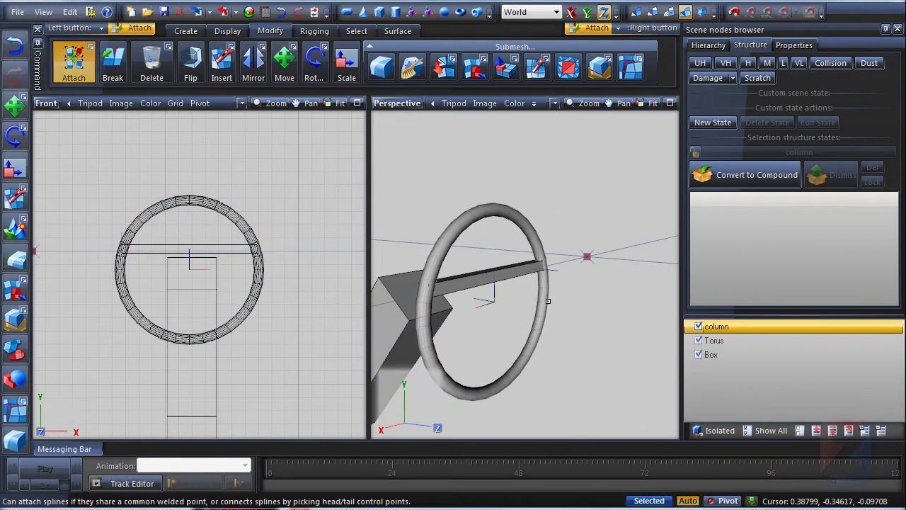
click(520, 268)
click(519, 225)
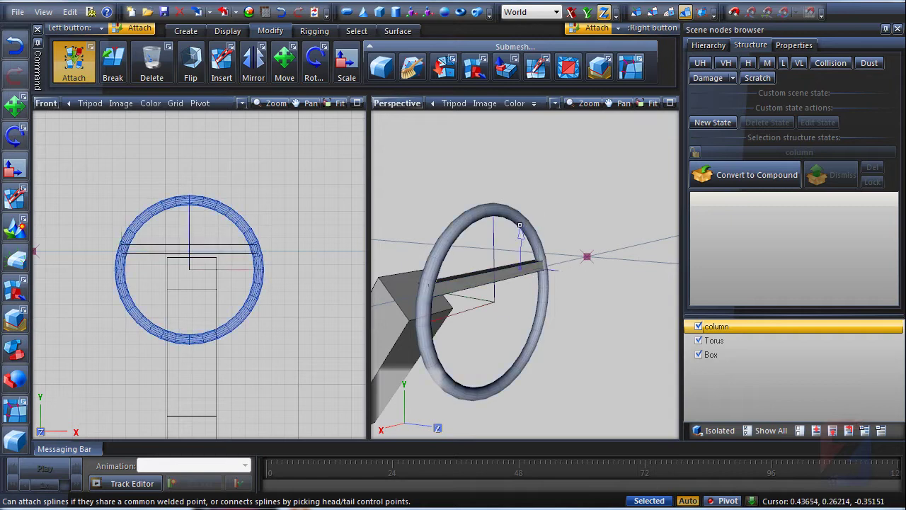
Step: Rename the combined torus object as wheel
click(758, 341)
click(758, 341)
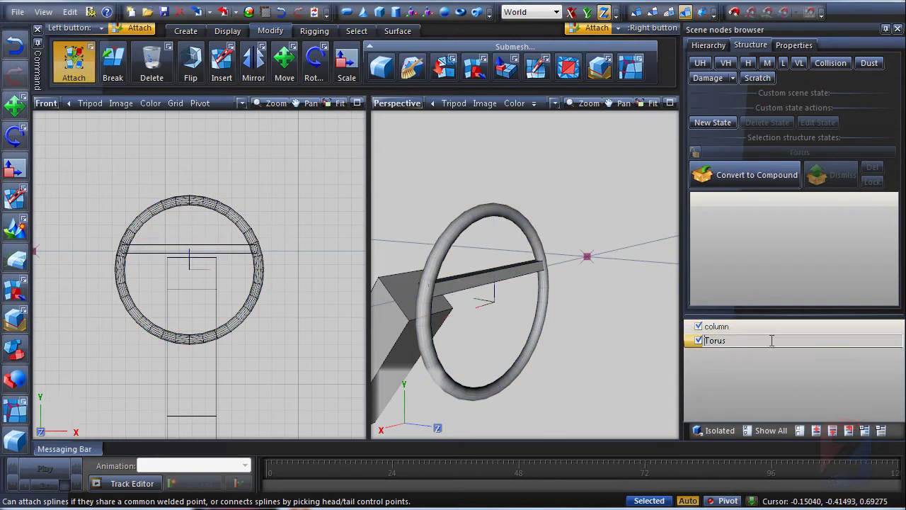
text(whee)
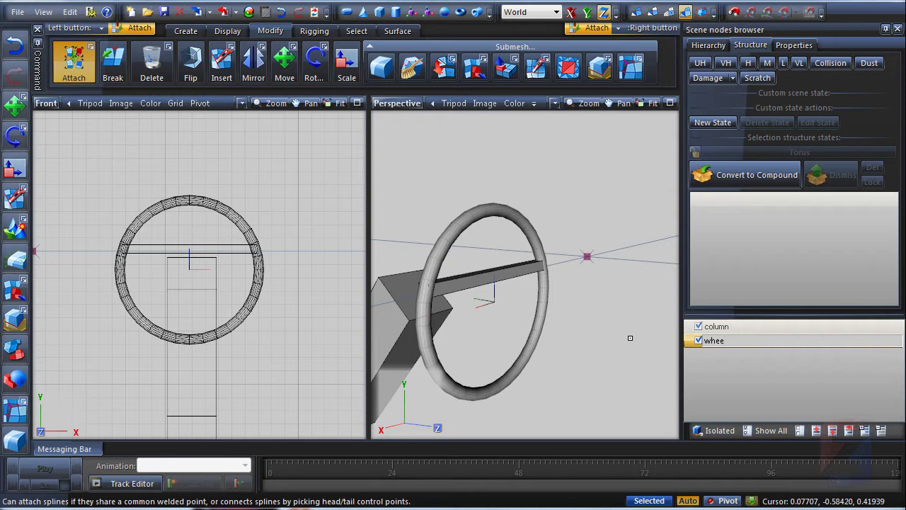
text(l)
key(Return)
Step: Rotate the wheel about its local X axis so that it tilts back from vertical
middle_drag(572, 297, 576, 304)
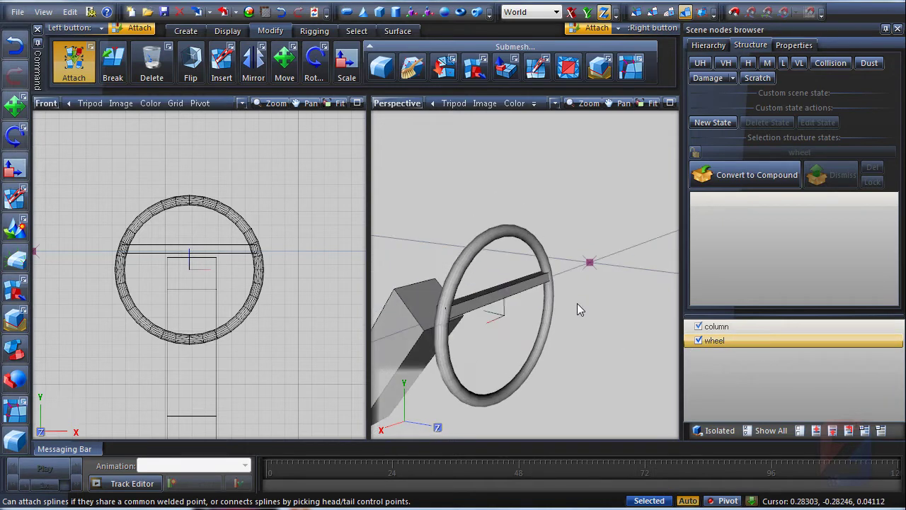
click(325, 65)
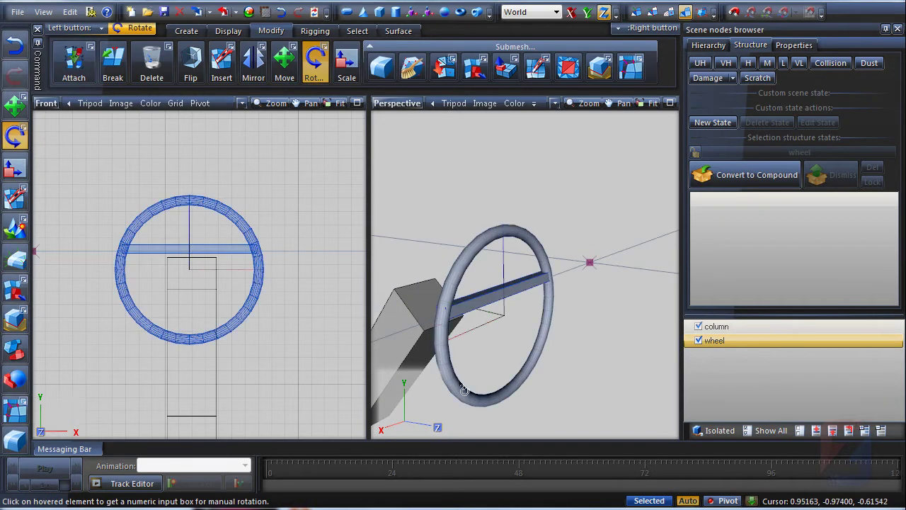
click(394, 427)
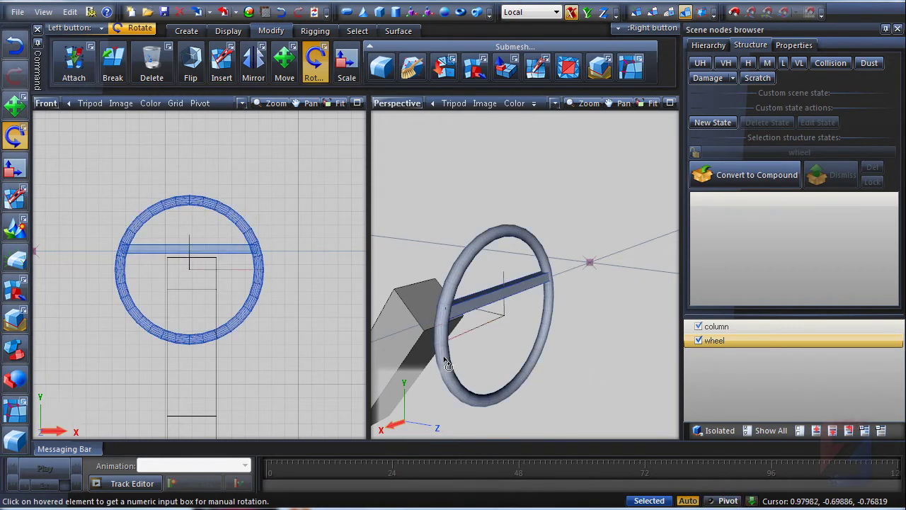
drag(448, 363, 481, 465)
Step: Rotate the wheel 180 degrees about its local Y axis
middle_drag(479, 303, 534, 291)
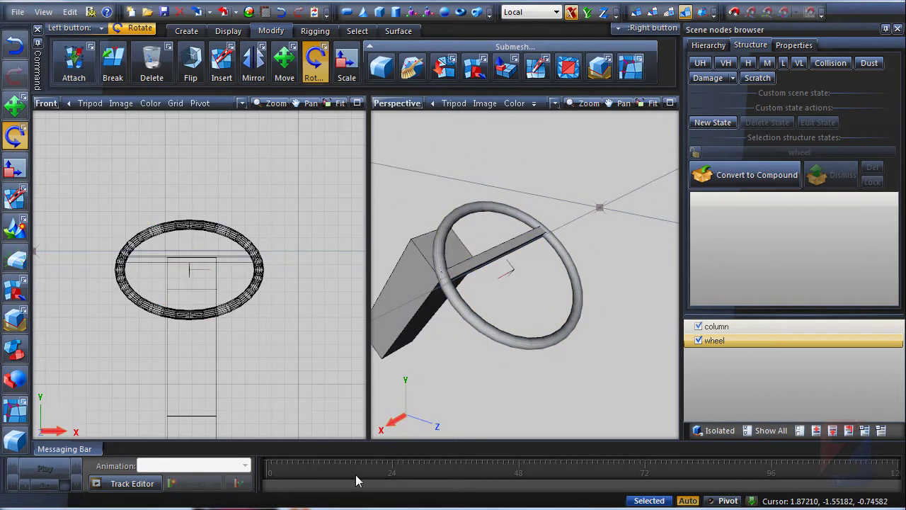
click(425, 423)
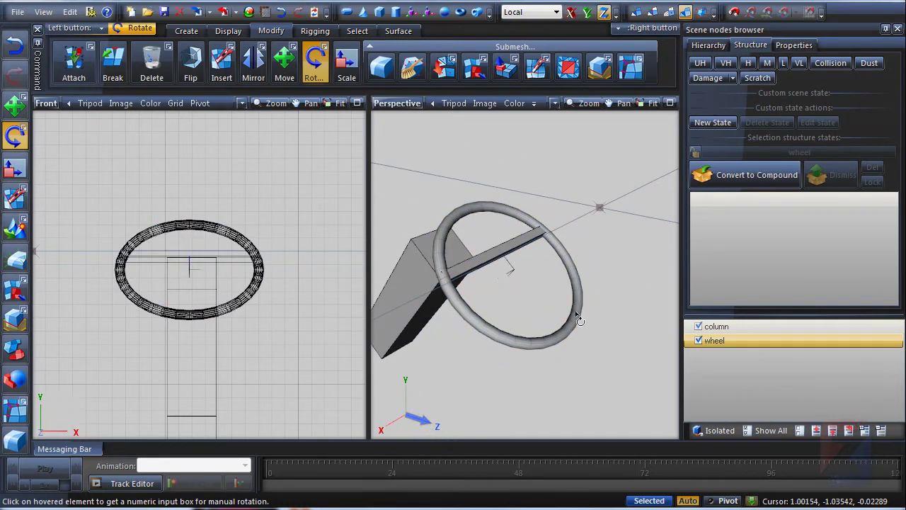
click(409, 400)
middle_drag(572, 249, 564, 352)
click(565, 350)
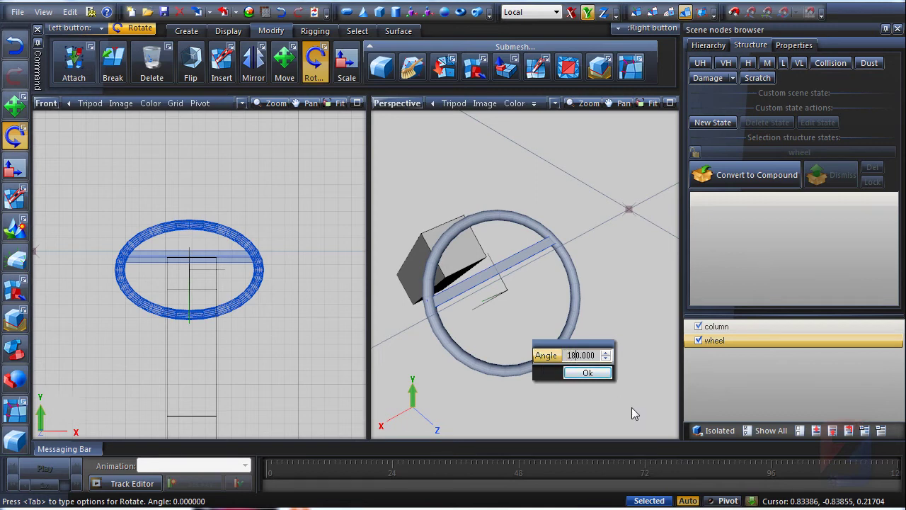
key(Return)
click(609, 376)
Step: Move the wheel along its local Y axis toward the end of the column
middle_drag(551, 338, 553, 346)
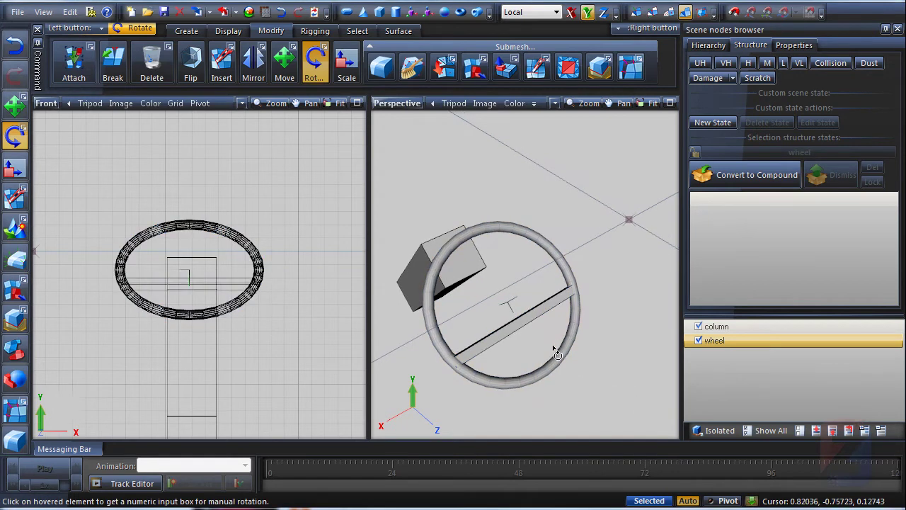
click(426, 420)
click(288, 65)
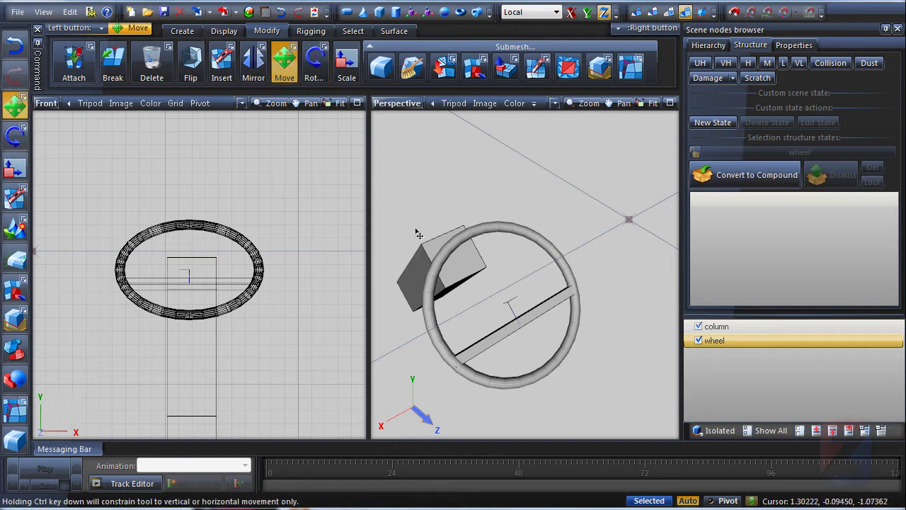
middle_drag(415, 230, 394, 331)
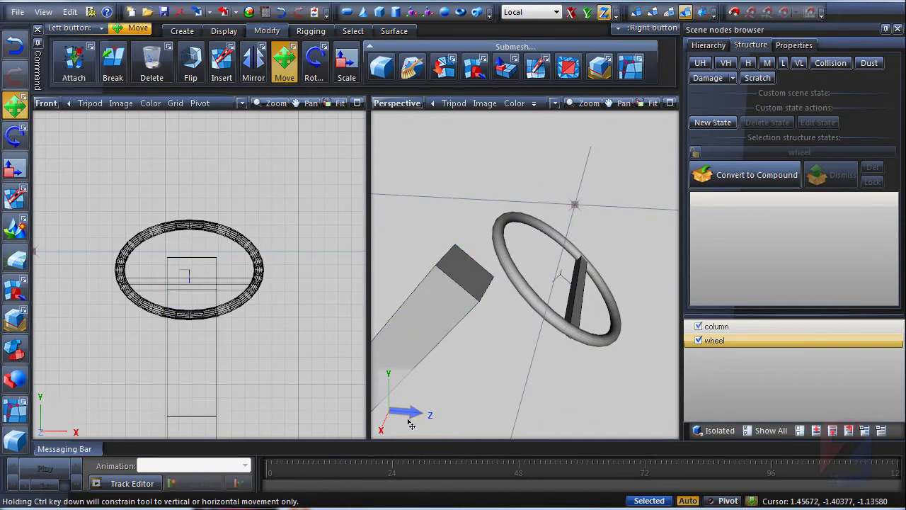
click(391, 408)
mouse_move(568, 277)
middle_down()
mouse_move(596, 236)
mouse_move(559, 272)
middle_up()
drag(587, 239, 504, 245)
Step: Shift the wheel in the screen plane so that it is centred over the end of the column
middle_drag(555, 247, 482, 318)
right_drag(481, 318, 483, 304)
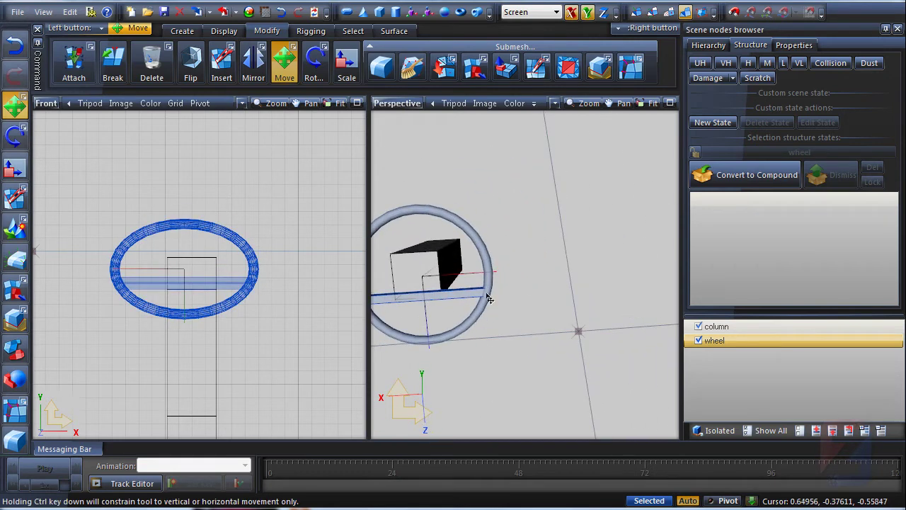
drag(487, 295, 480, 292)
middle_drag(497, 292, 507, 328)
click(509, 333)
right_drag(510, 333, 467, 280)
Step: Taper the wheel end of the column by moving the two upper vertices of its end face inward toward each other
click(467, 281)
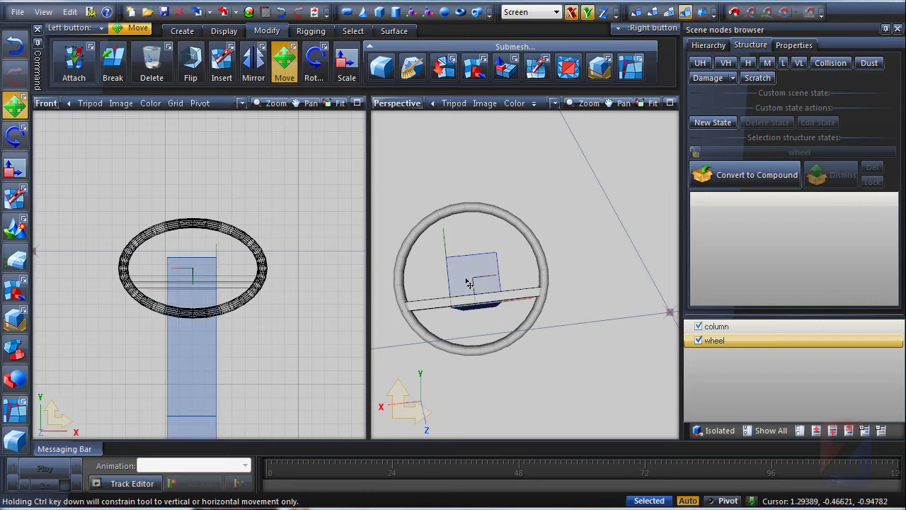
click(467, 274)
middle_drag(256, 279, 259, 263)
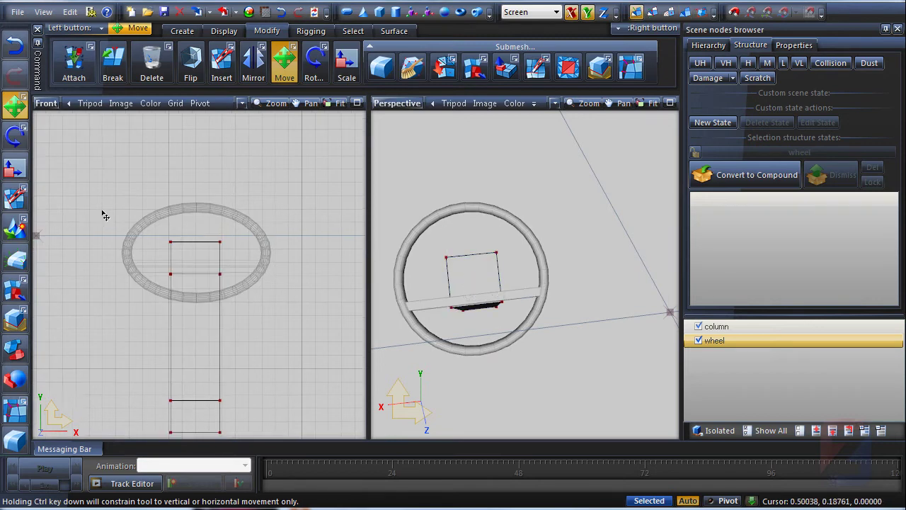
drag(104, 211, 293, 263)
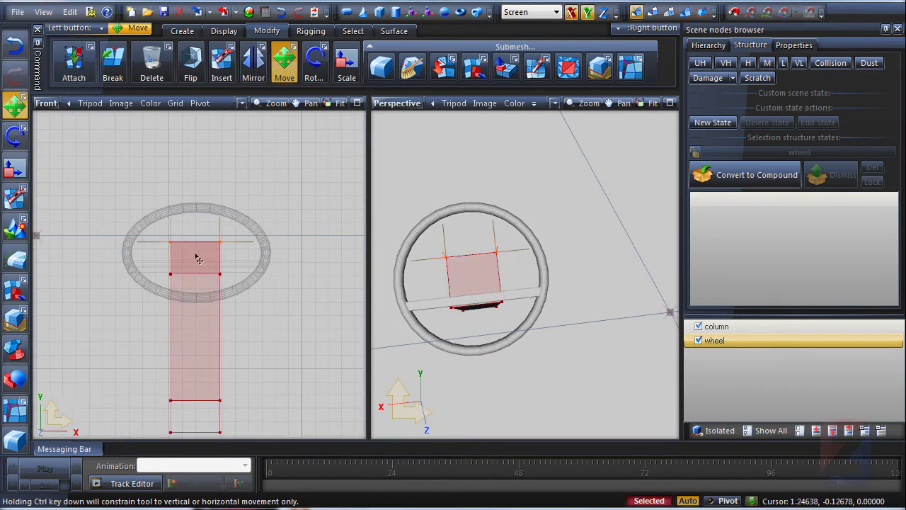
scroll(199, 260, up, 4)
drag(157, 232, 182, 245)
right_drag(157, 223, 216, 268)
drag(293, 242, 241, 243)
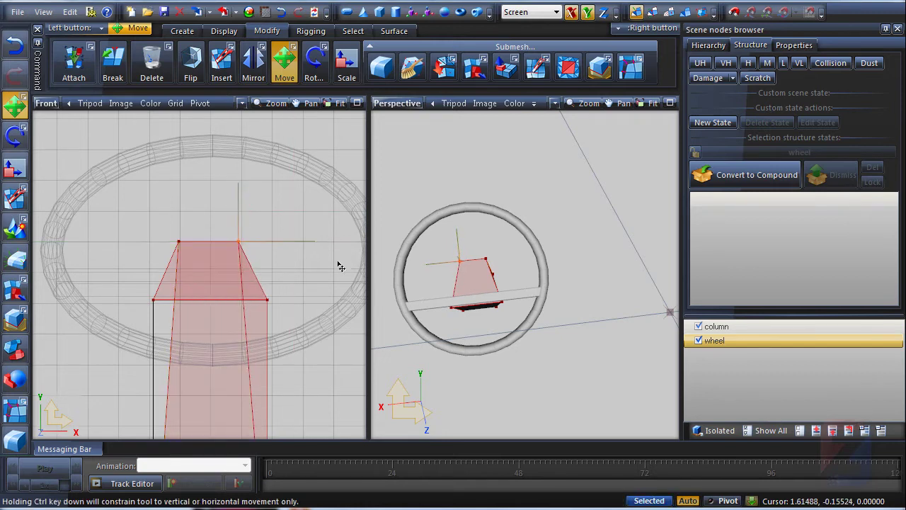
click(340, 266)
Step: Move the two lower vertices of the column's wheel-side end face slightly downward
middle_drag(340, 266, 236, 210)
middle_drag(495, 322, 485, 302)
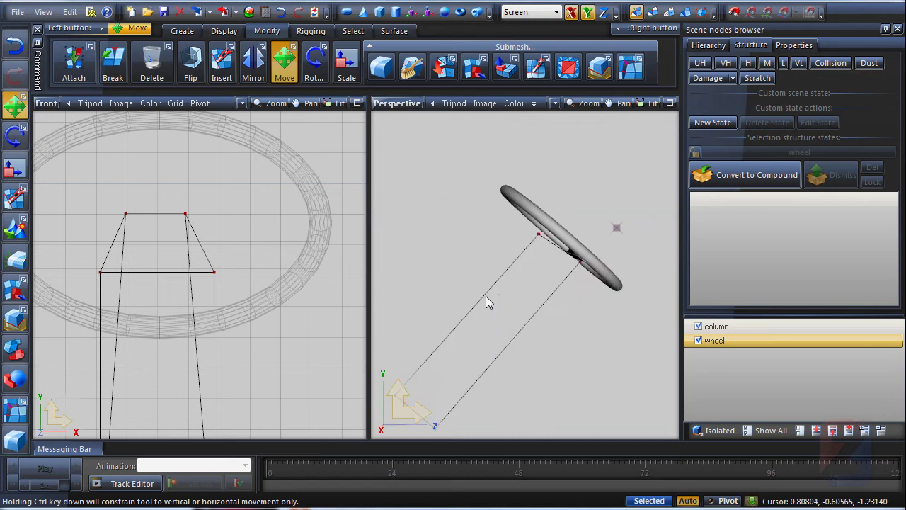
drag(85, 265, 277, 289)
middle_drag(396, 311, 414, 314)
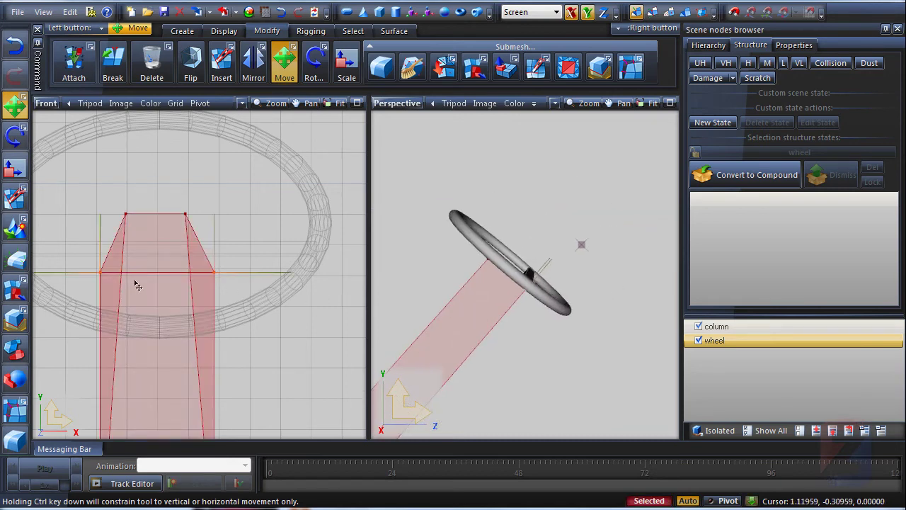
drag(101, 277, 101, 285)
click(439, 307)
middle_drag(439, 306, 520, 331)
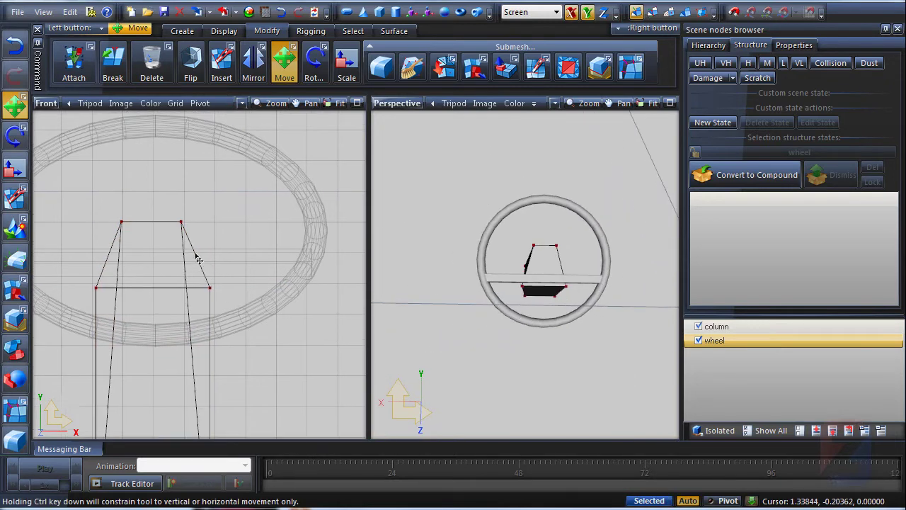
middle_drag(380, 257, 519, 301)
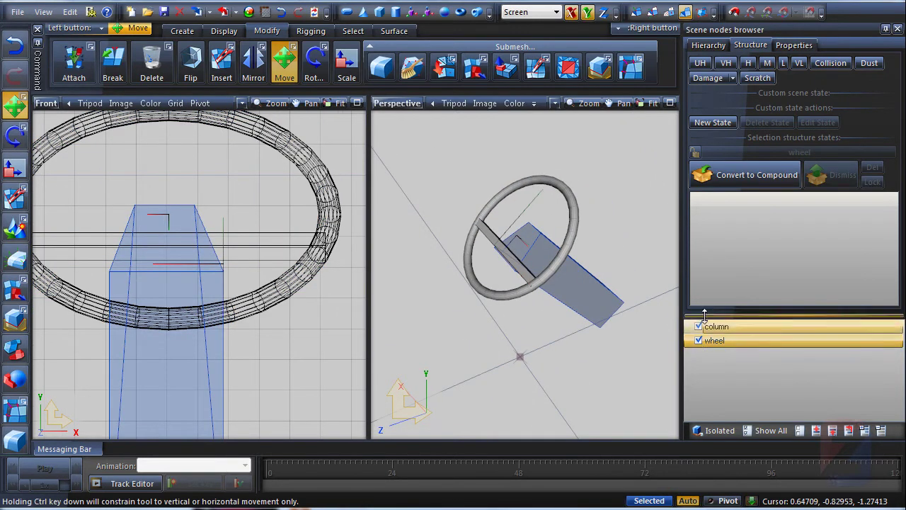
Step: Isolate the wheel to set its External State ID to 31, and bring both objects back into view
drag(706, 314, 714, 248)
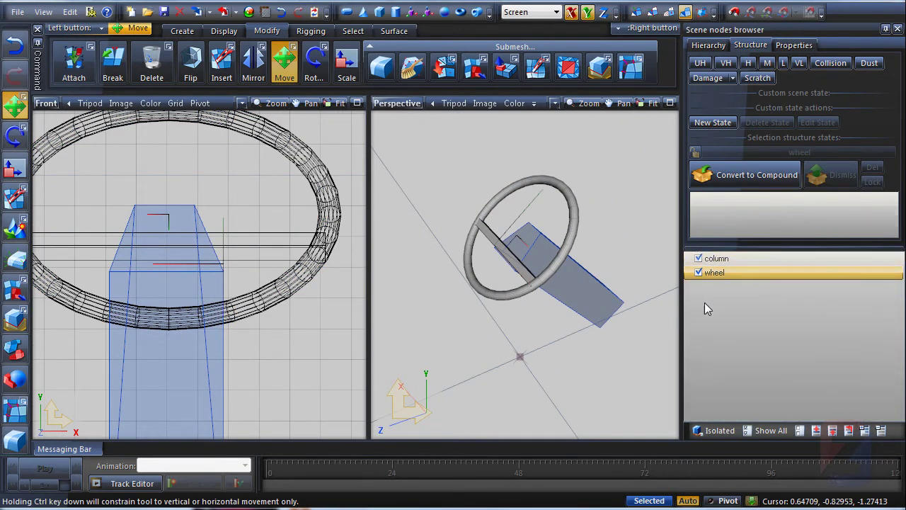
click(702, 428)
click(793, 45)
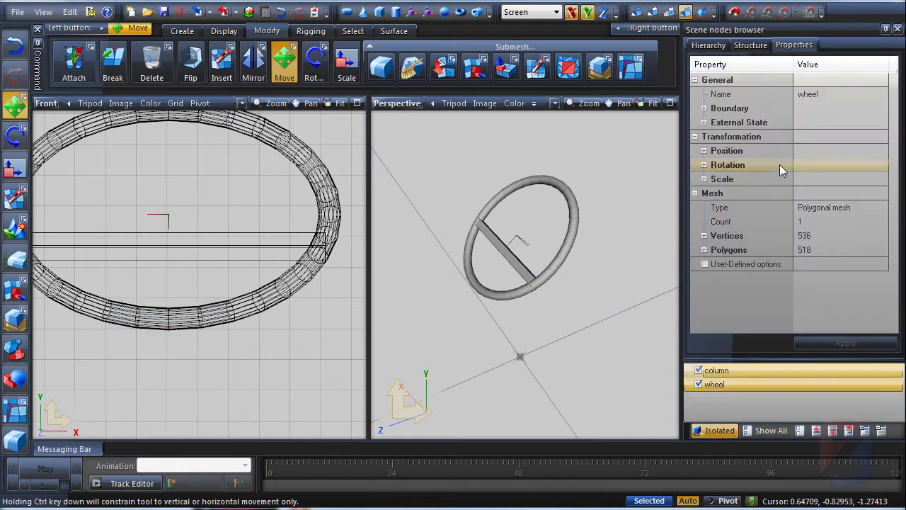
click(704, 124)
click(858, 137)
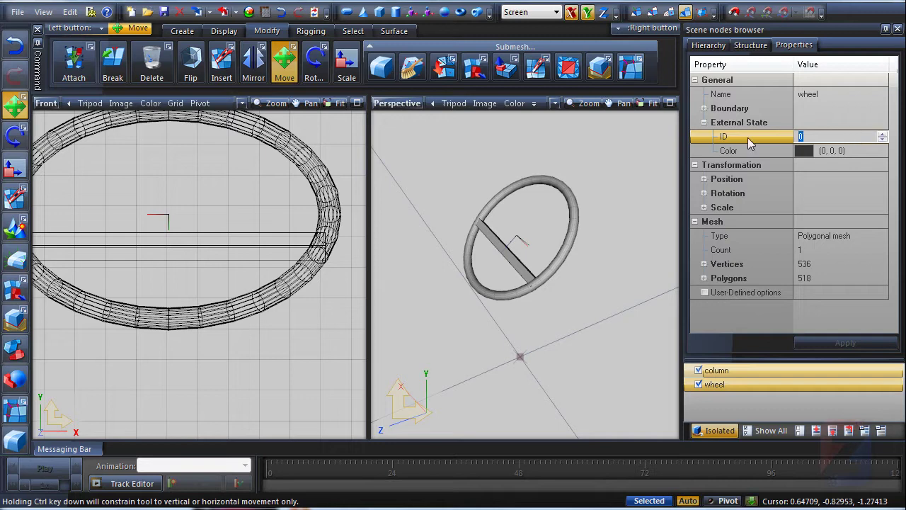
text(31)
key(Return)
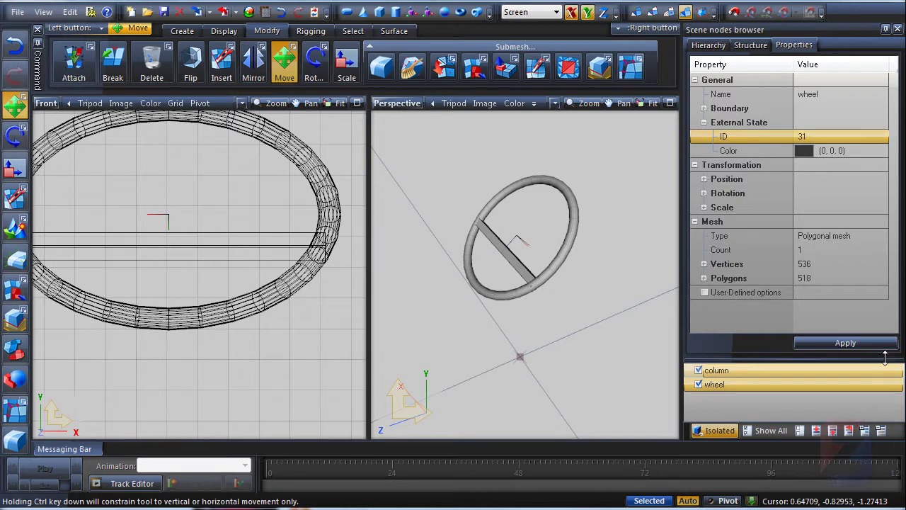
click(845, 343)
click(715, 430)
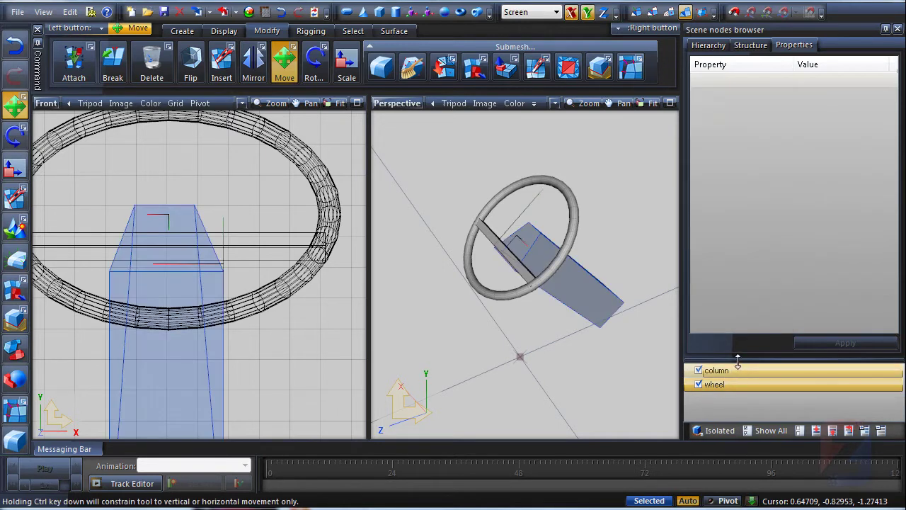
drag(738, 361, 738, 278)
click(750, 44)
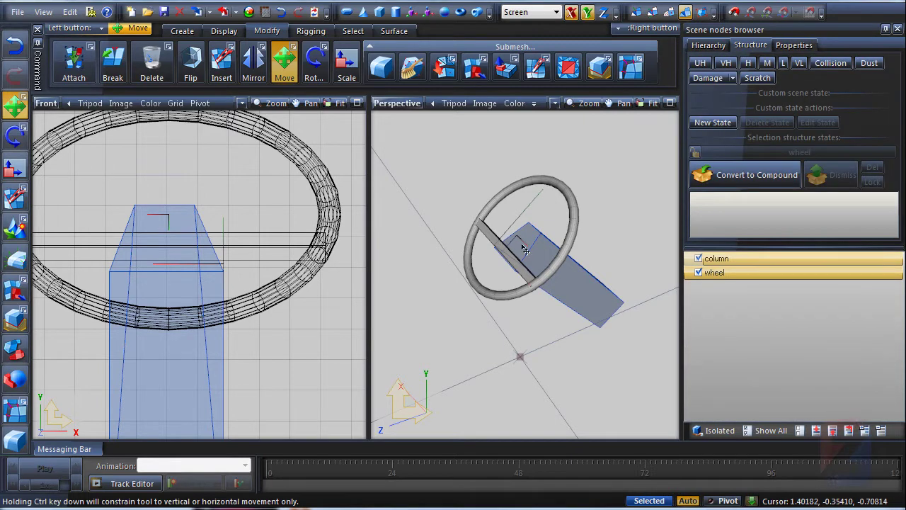
middle_drag(524, 250, 592, 330)
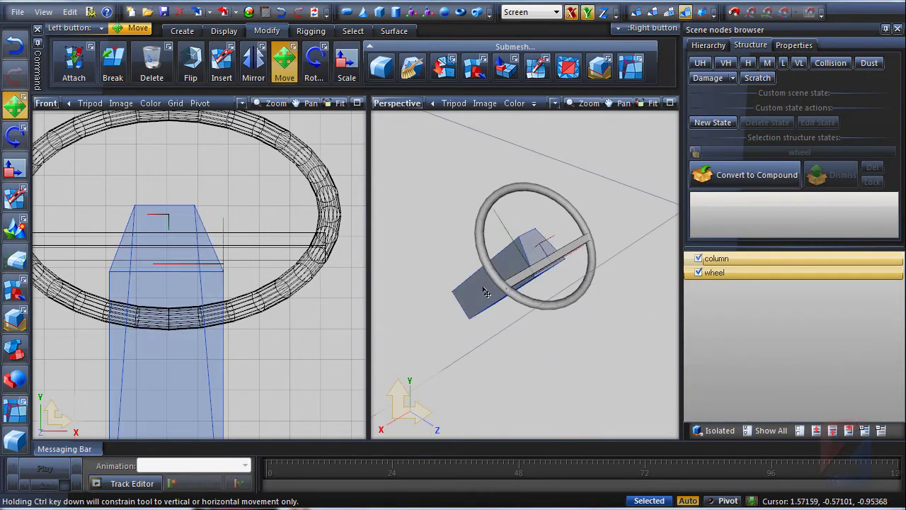
Step: Create a blank animation in the Track Editor and name it "wheel"
click(120, 483)
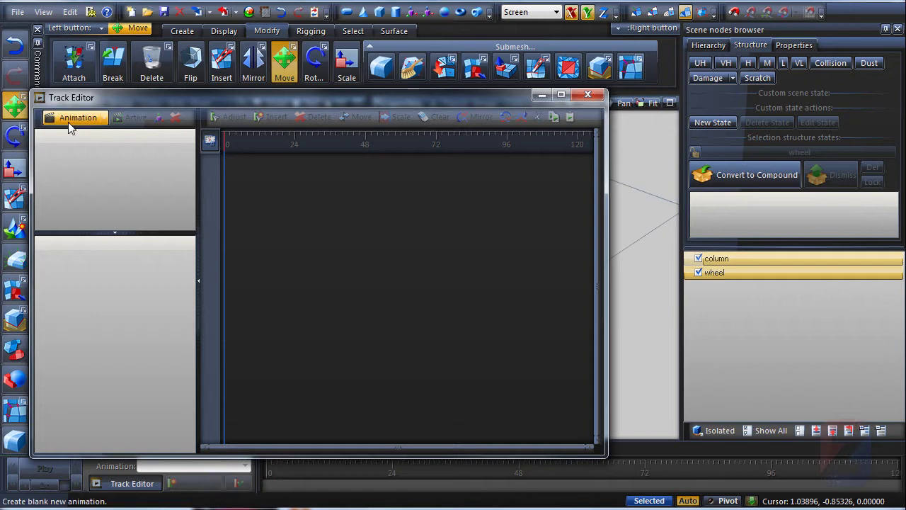
click(69, 128)
click(81, 141)
click(62, 134)
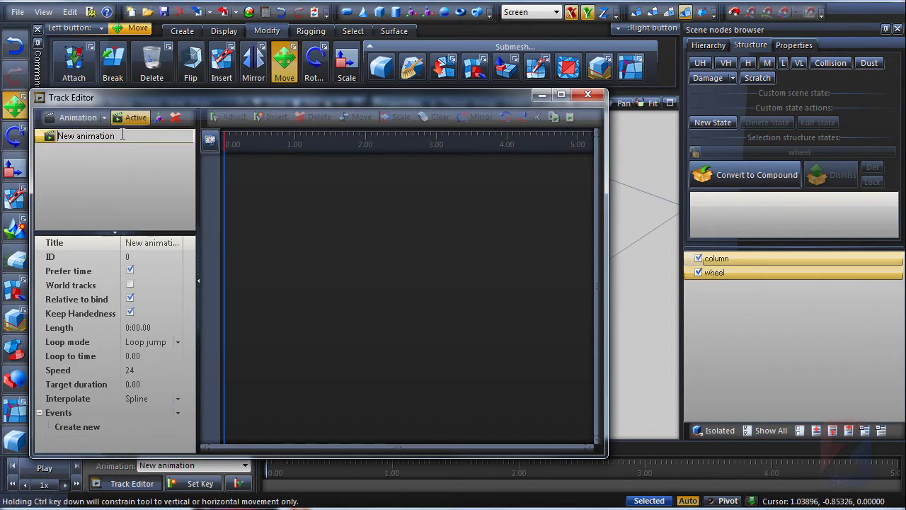
double_click(123, 135)
key(Return)
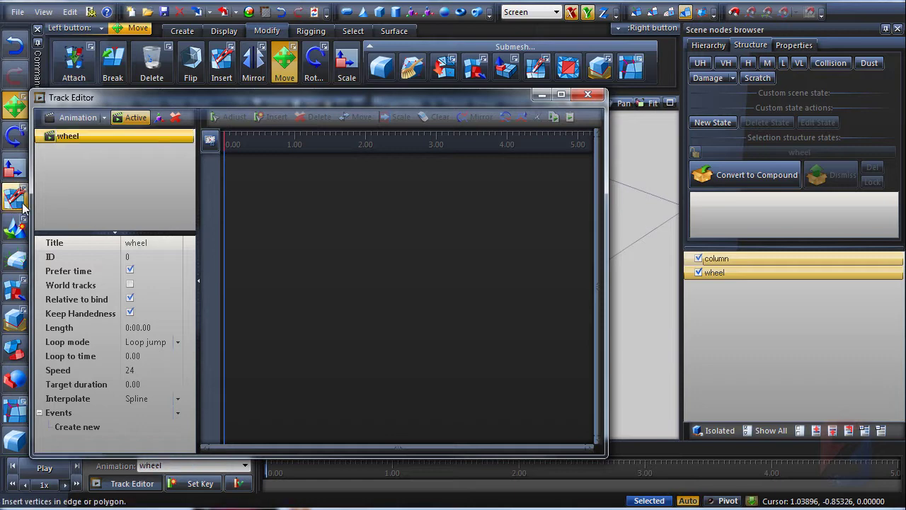
Step: Add a track named "wheel" to the wheel animation and set the track's ID to 31
click(163, 122)
click(39, 136)
click(99, 150)
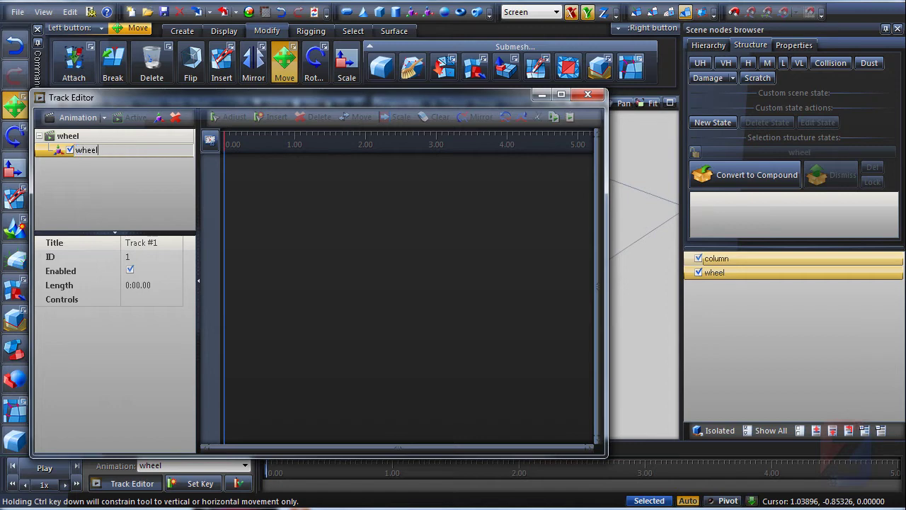
text(wheel)
key(Return)
click(175, 259)
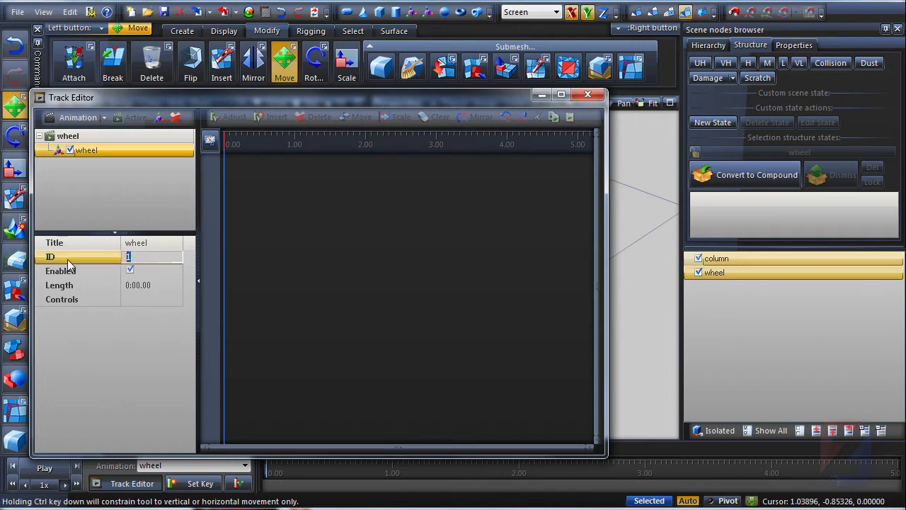
text(31)
key(Return)
Step: Turn off Relative to bind for the wheel animation and set its interpolation to Linear
click(87, 138)
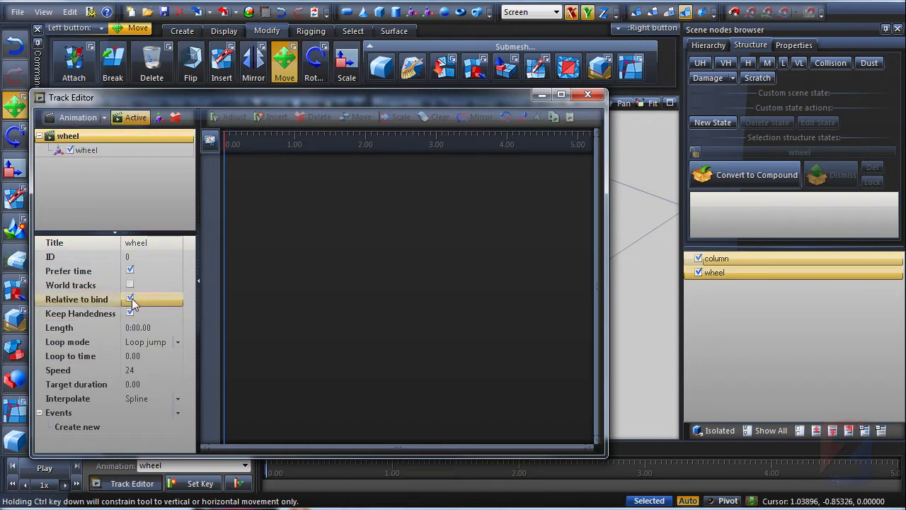
click(130, 298)
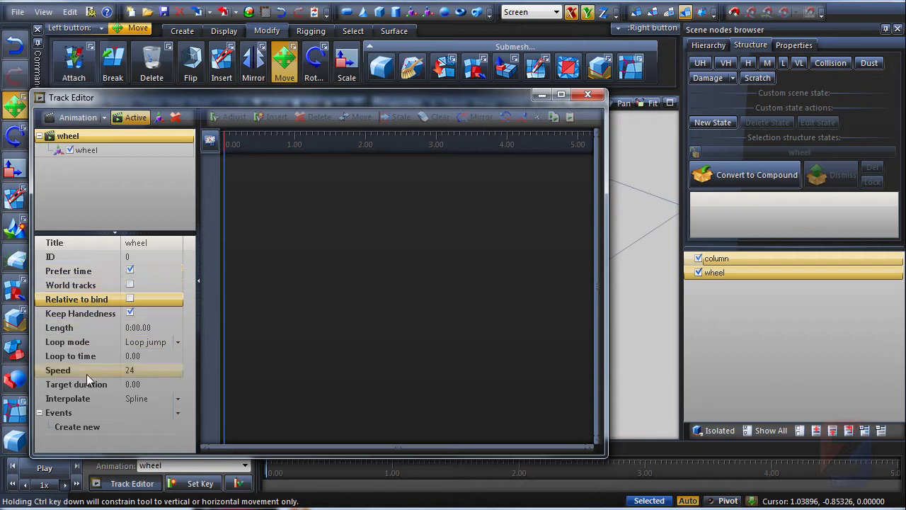
click(176, 399)
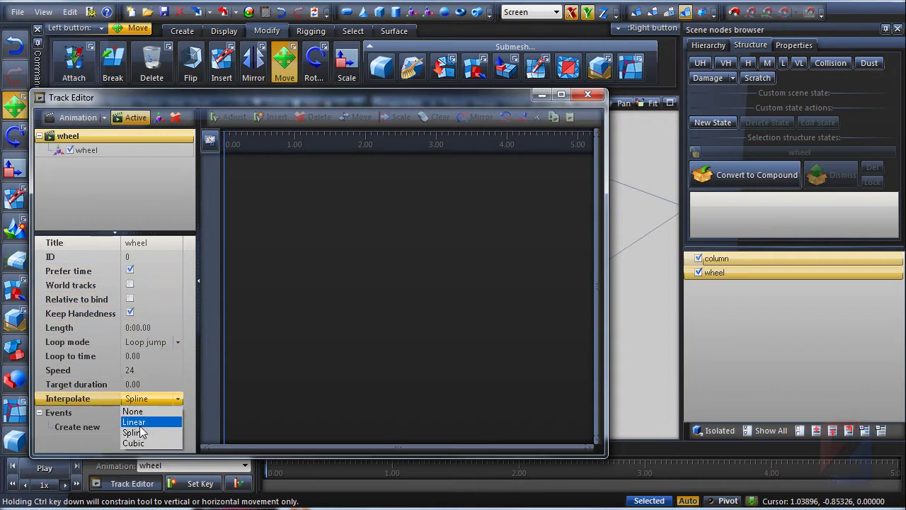
click(139, 423)
Step: Assign the wheel object to the wheel track as its control
click(100, 152)
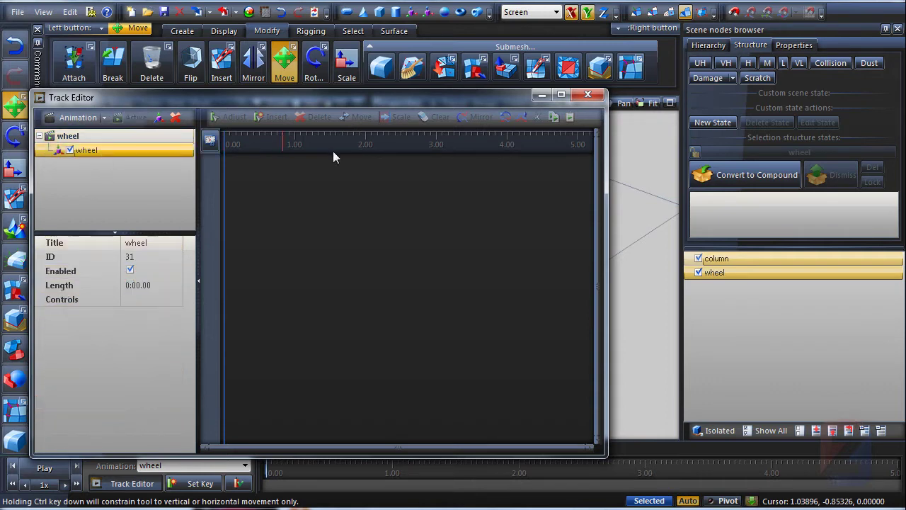
drag(442, 97, 500, 40)
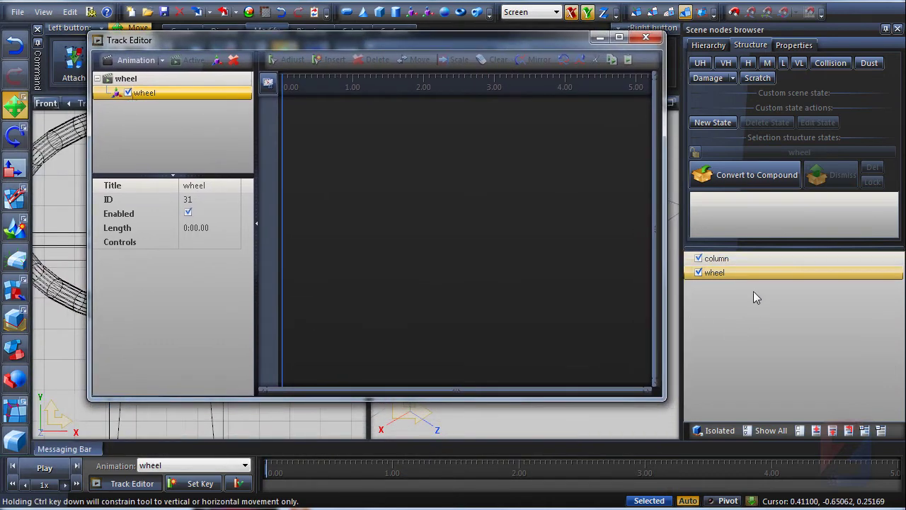
drag(737, 273, 222, 118)
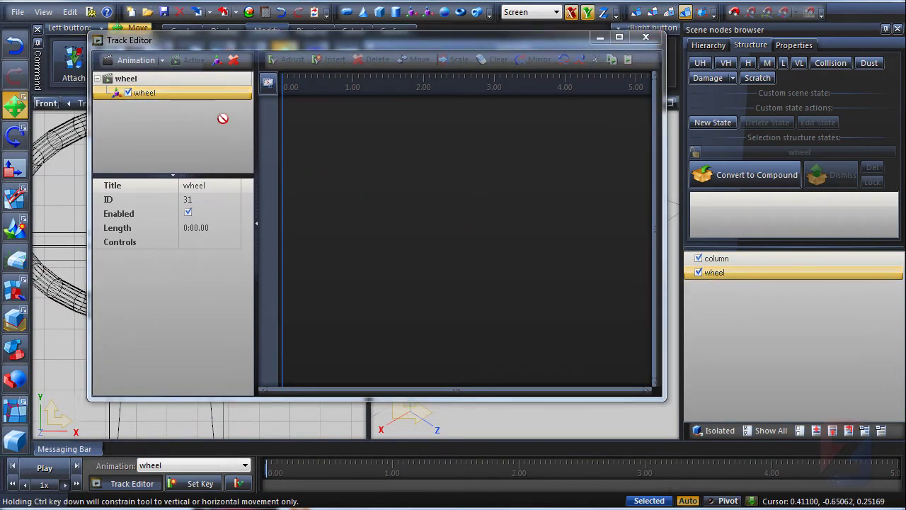
drag(171, 94, 169, 93)
click(144, 259)
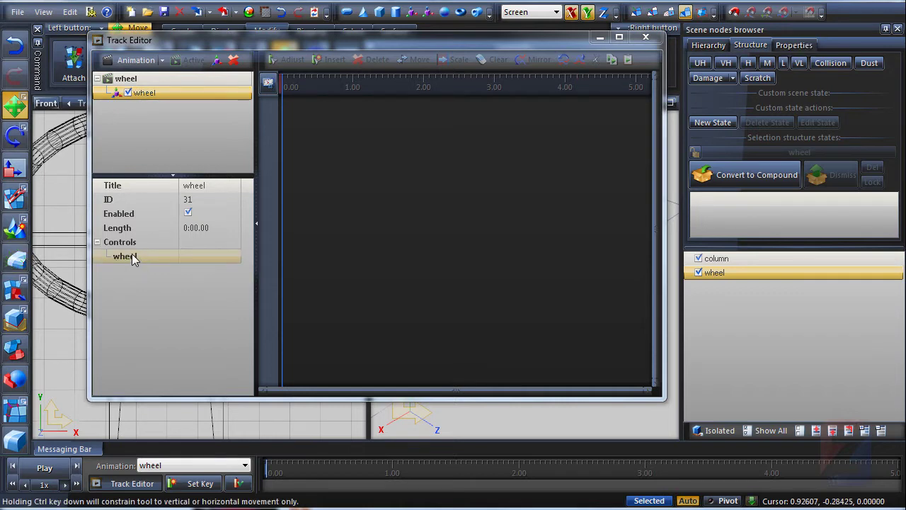
click(132, 254)
Step: Add the wheel track to the key timeline, enlarge its channel display, and switch the time ruler to frames
drag(168, 91, 375, 177)
click(310, 113)
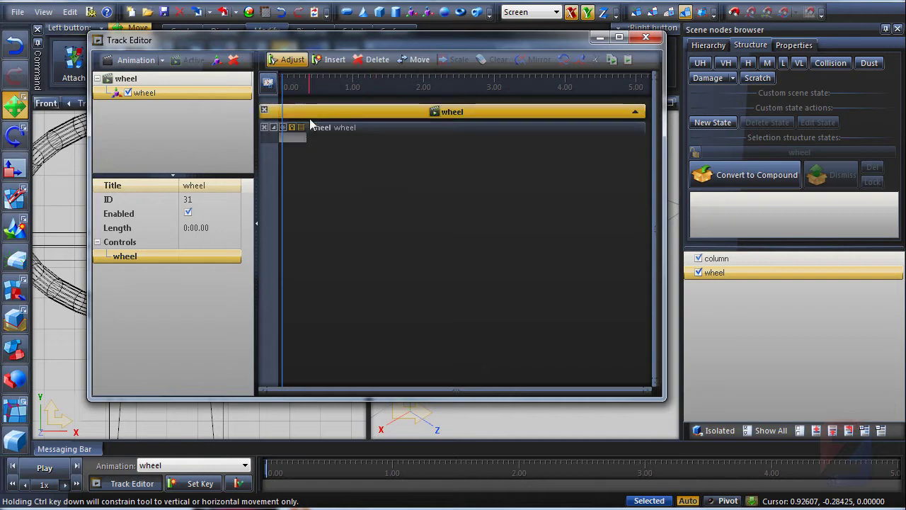
drag(274, 303, 274, 345)
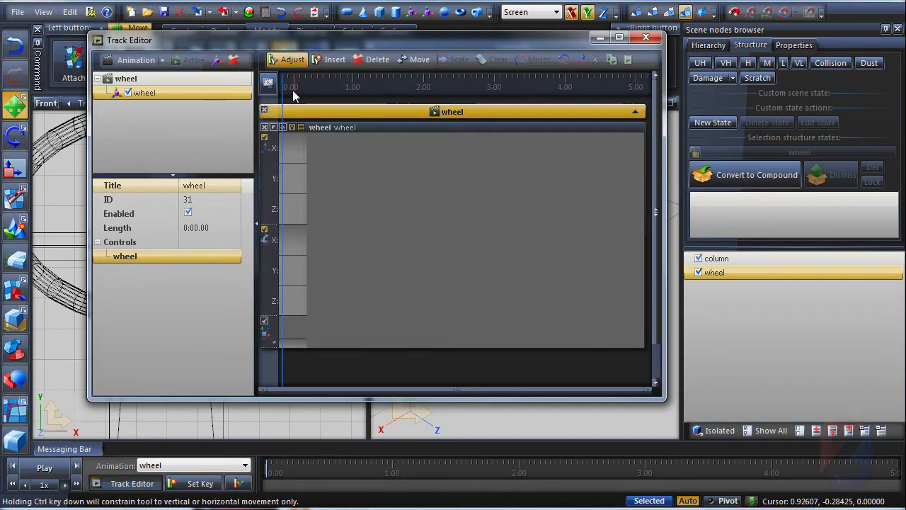
click(267, 83)
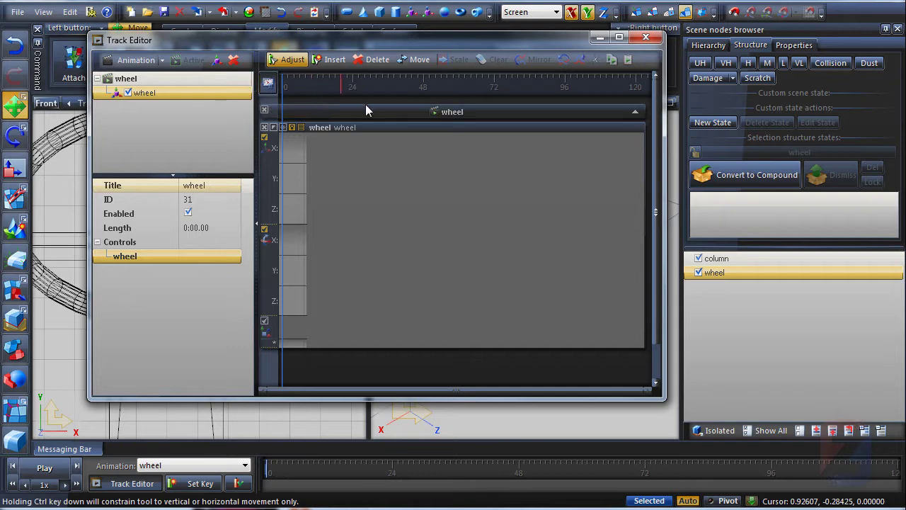
Step: Create keys on the wheel track at frames 0, 24 and 48
click(424, 88)
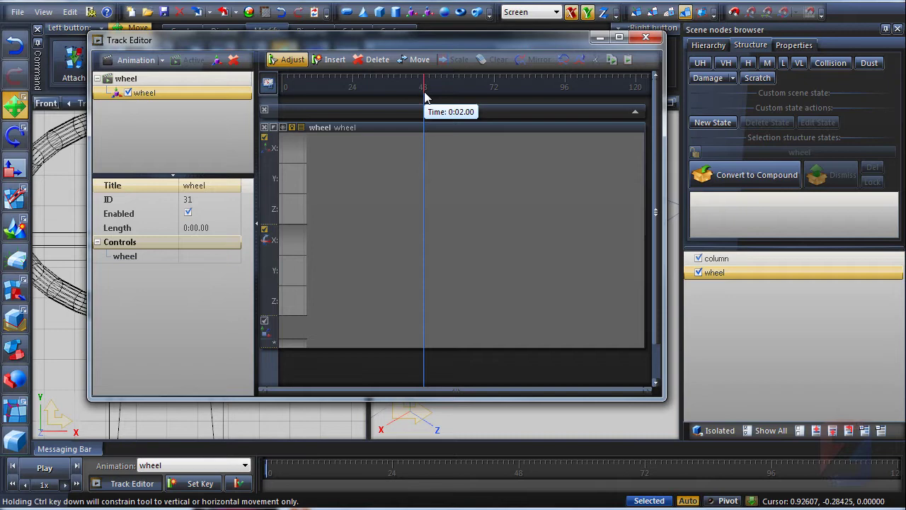
double_click(424, 92)
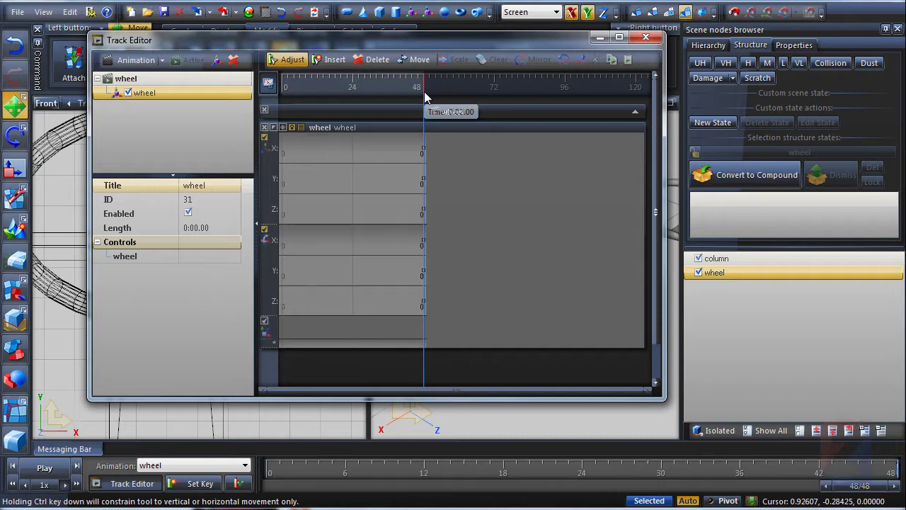
click(283, 90)
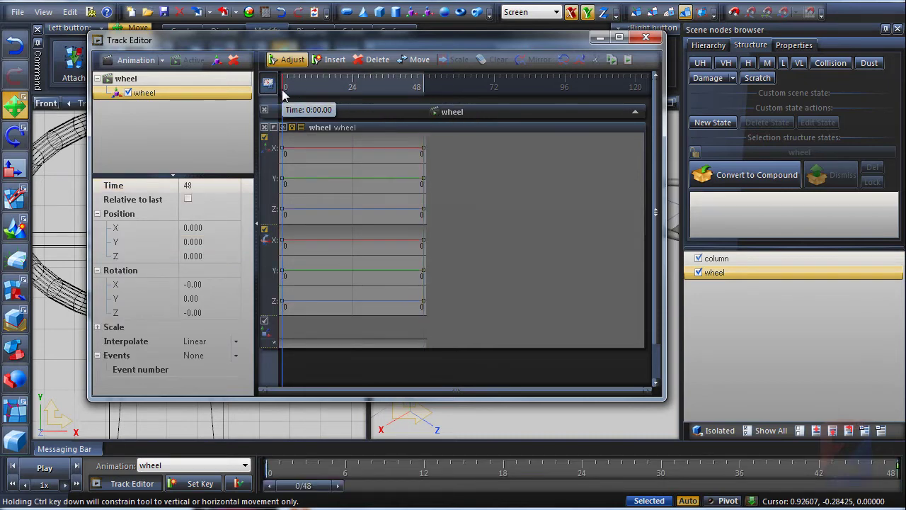
click(352, 91)
click(353, 91)
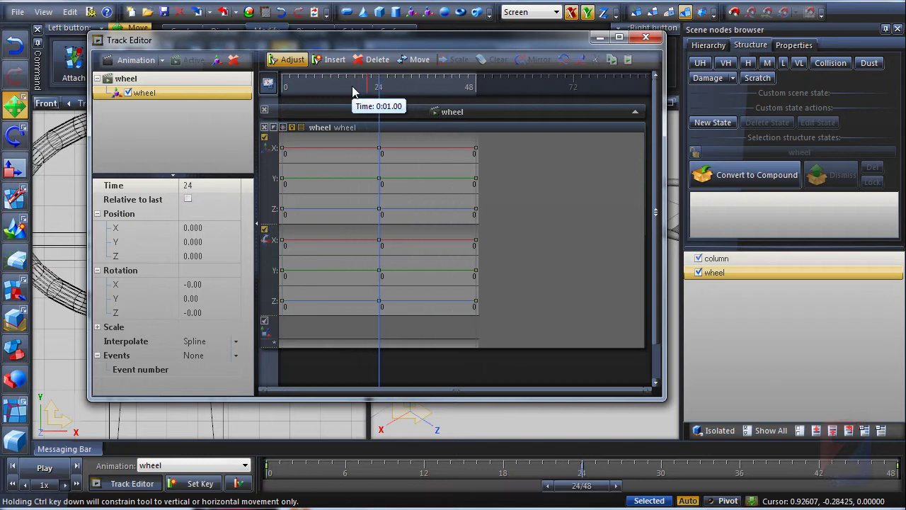
Step: Turn off the position channels of the wheel control in the track timeline
click(264, 137)
click(265, 320)
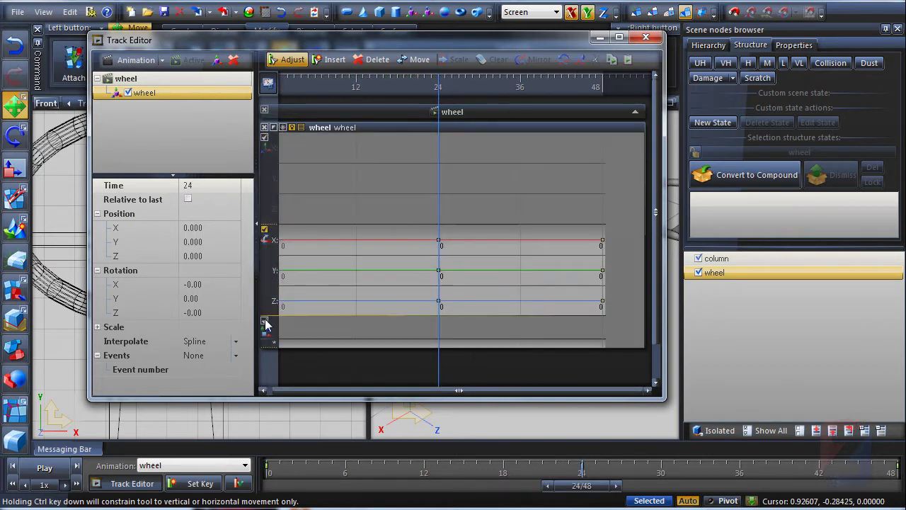
Step: Turn off the wheel control's scale channels, enlarge its rotation channel display, and minimise the track editor
click(266, 321)
click(266, 321)
drag(274, 225, 275, 151)
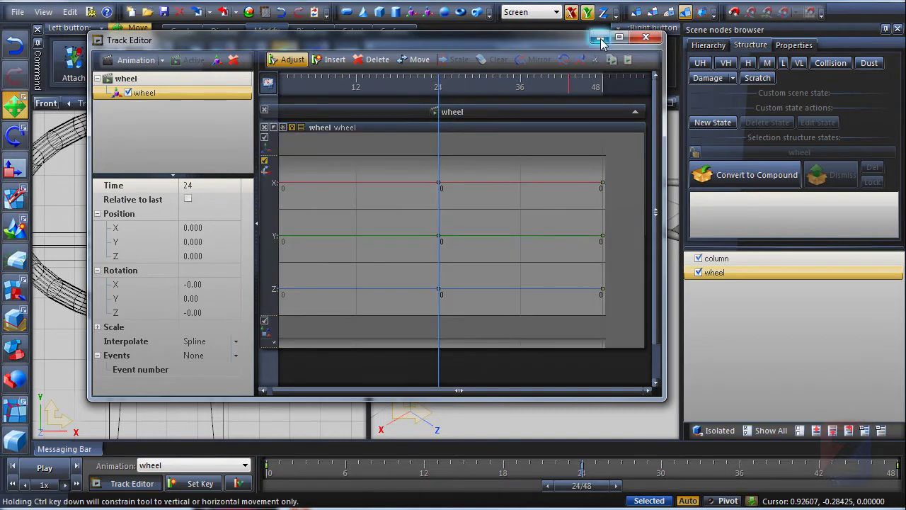
click(599, 39)
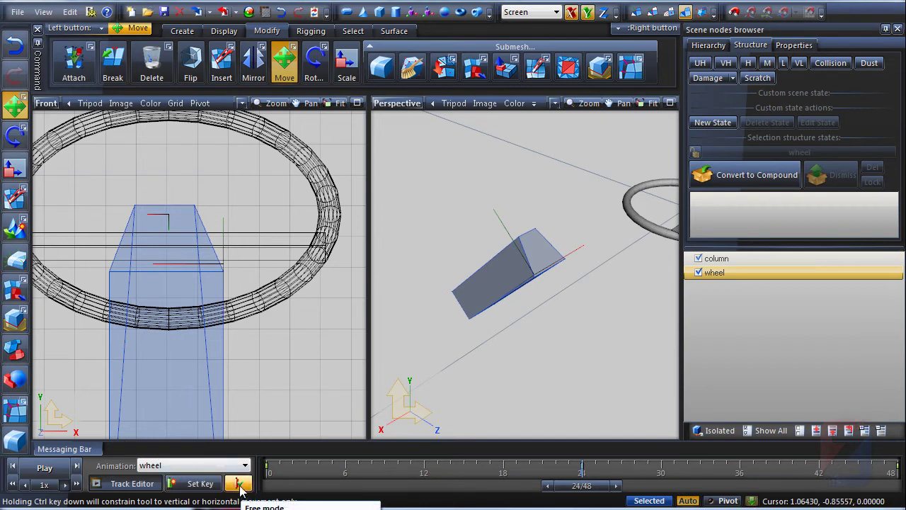
Step: Enable Free mode for the wheel animation at frame 24, then undo and redo the last change
click(238, 483)
click(489, 302)
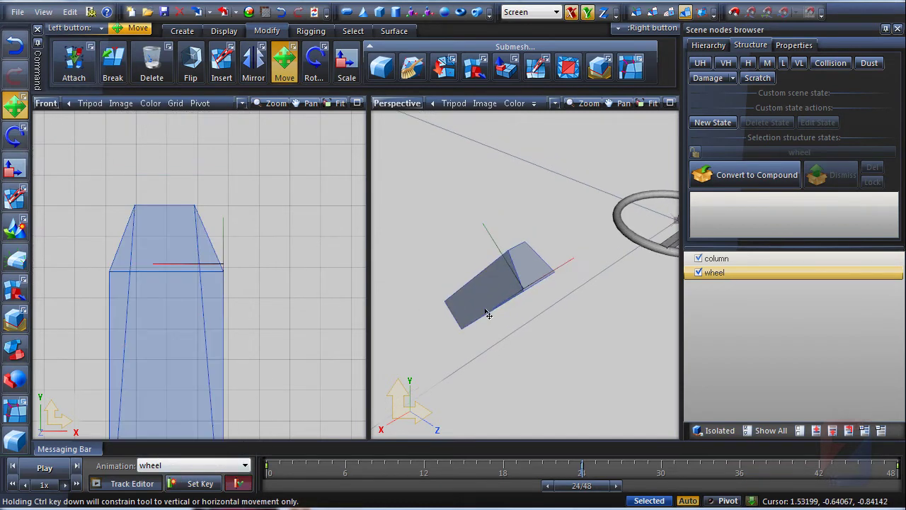
middle_drag(486, 315, 442, 322)
click(623, 248)
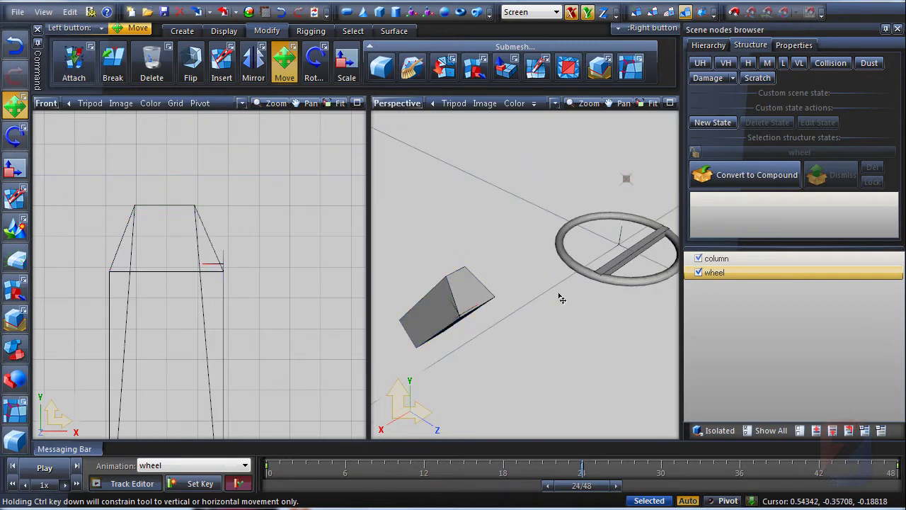
key(ctrl+z)
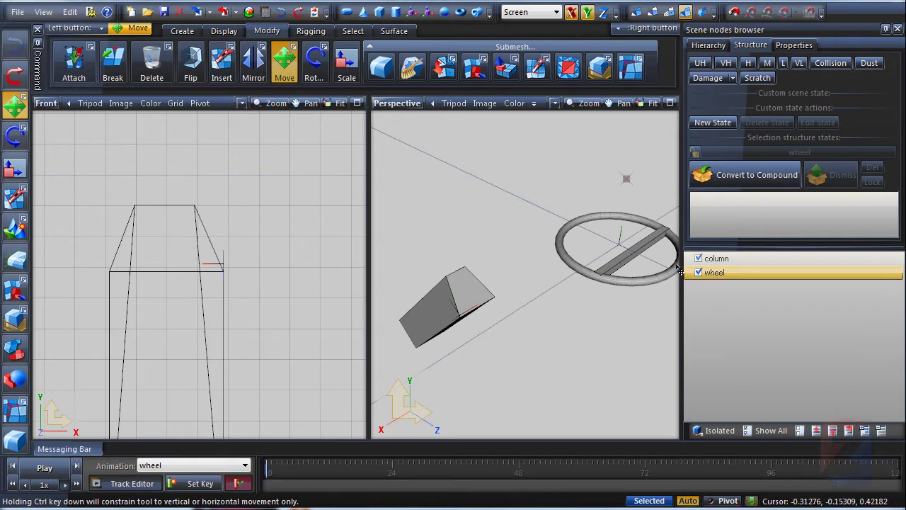
key(ctrl+y)
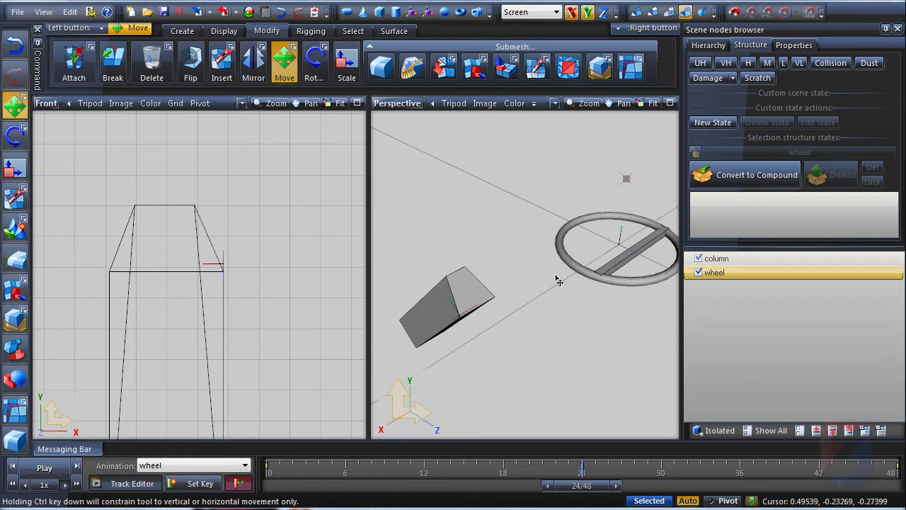
Step: Set the interpolation of all the wheel track's keys to Linear and close the track editor
click(130, 483)
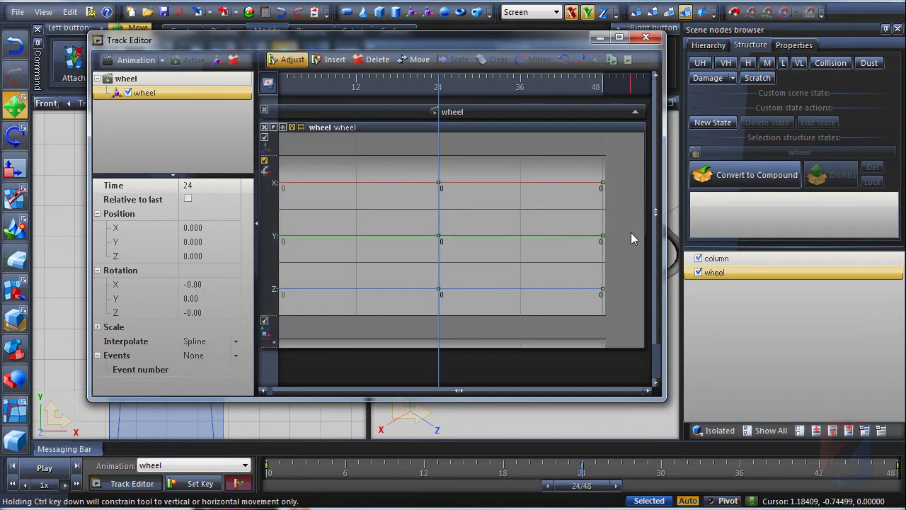
drag(631, 232, 269, 255)
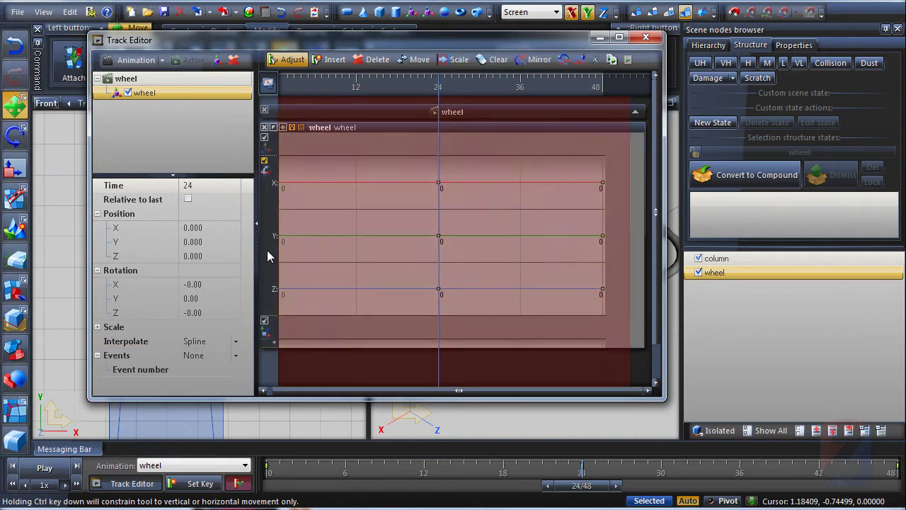
click(235, 327)
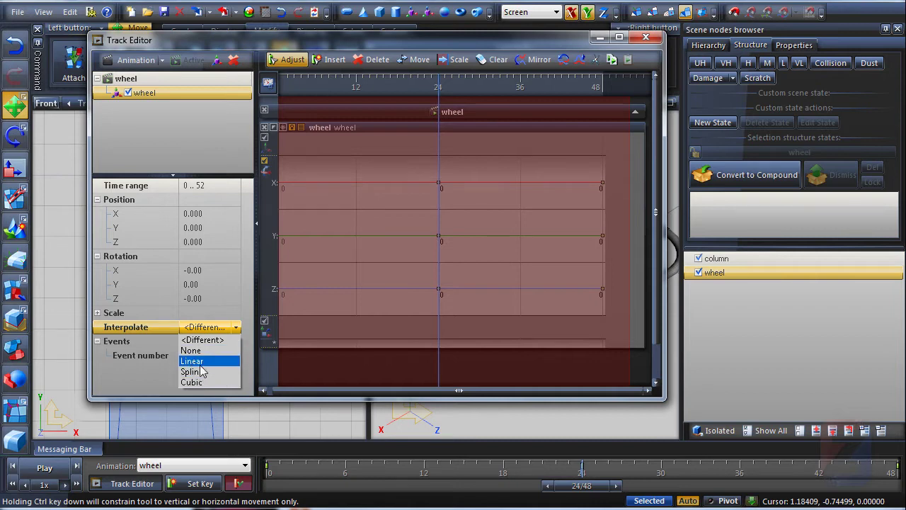
click(201, 362)
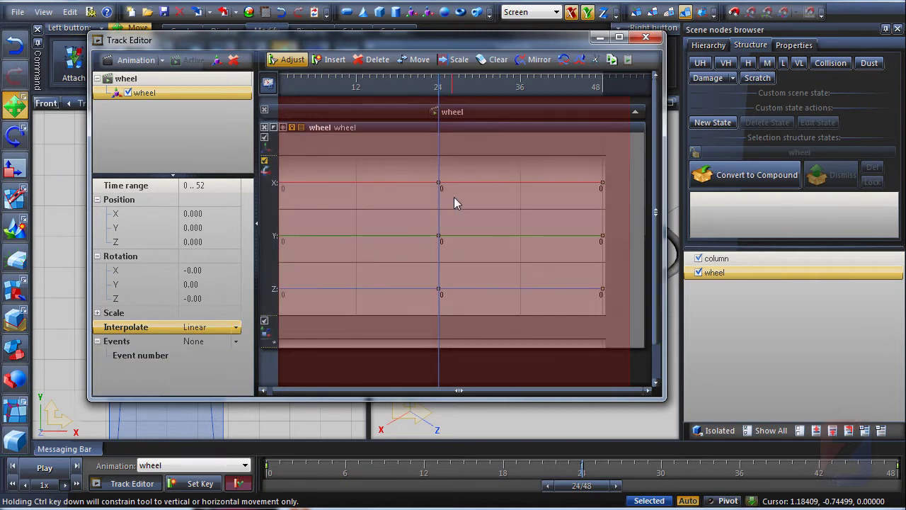
click(454, 197)
click(645, 38)
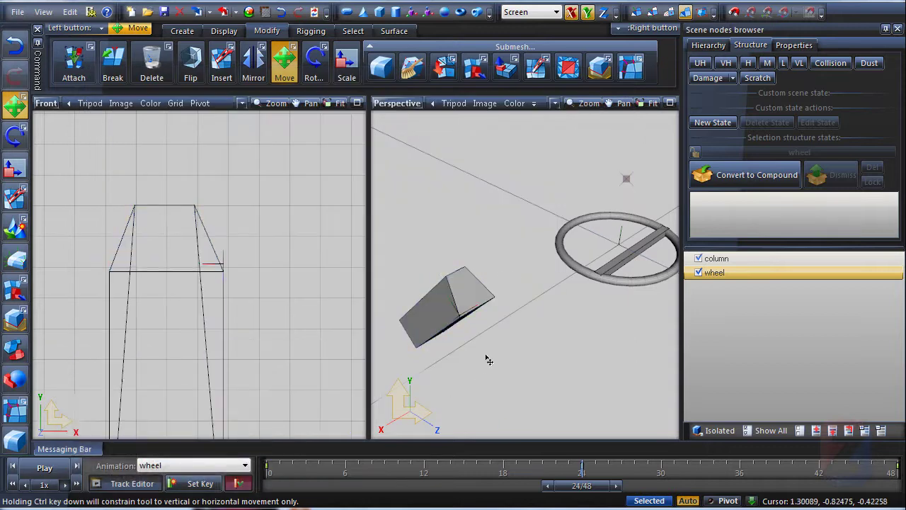
Step: Rotate the wheel about its local X axis to tilt it in line with the column's sloped end
middle_drag(487, 371, 568, 327)
click(319, 67)
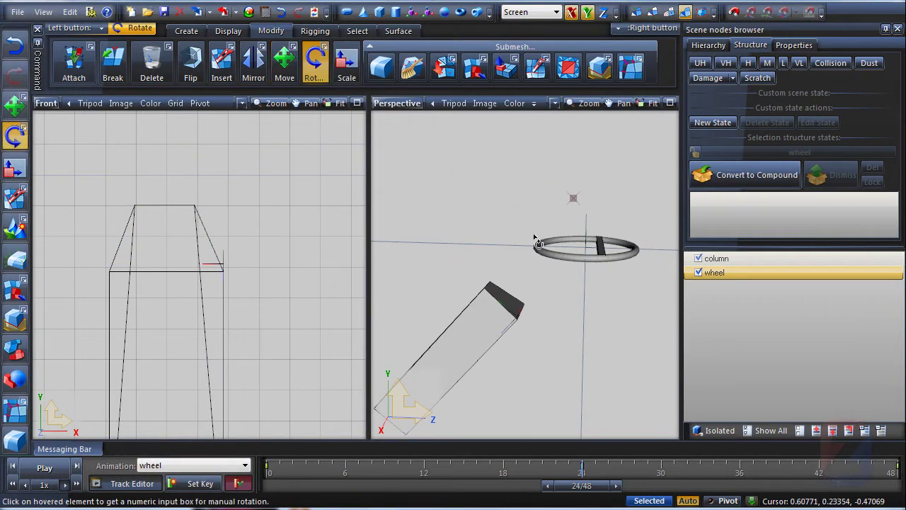
middle_drag(535, 237, 517, 254)
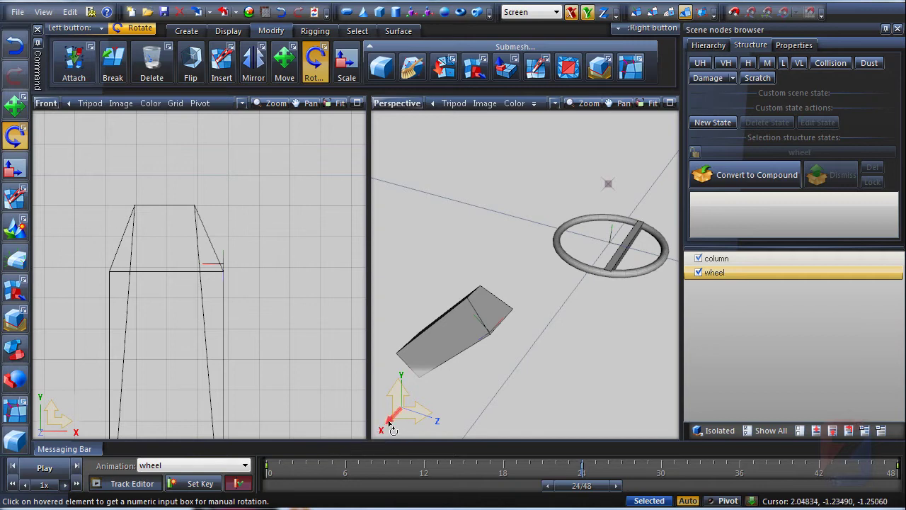
click(389, 423)
middle_drag(656, 336, 613, 331)
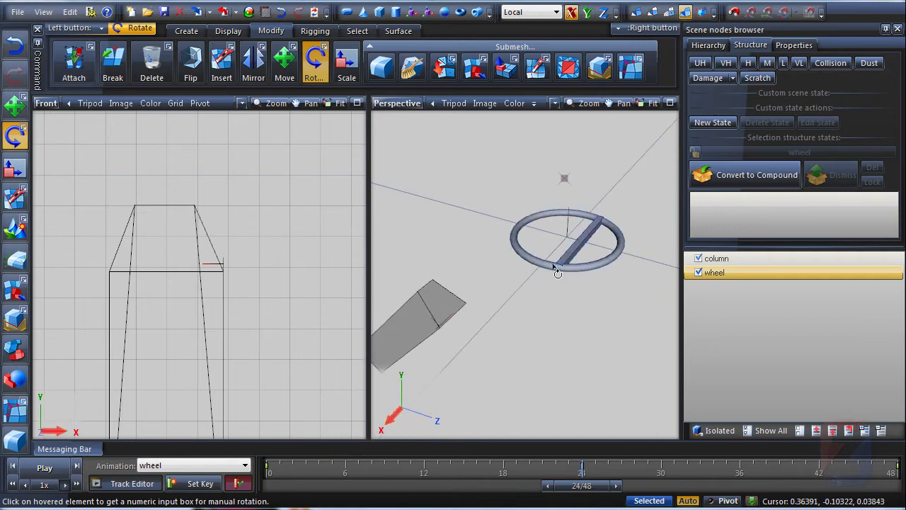
drag(554, 266, 552, 185)
middle_drag(556, 306, 523, 270)
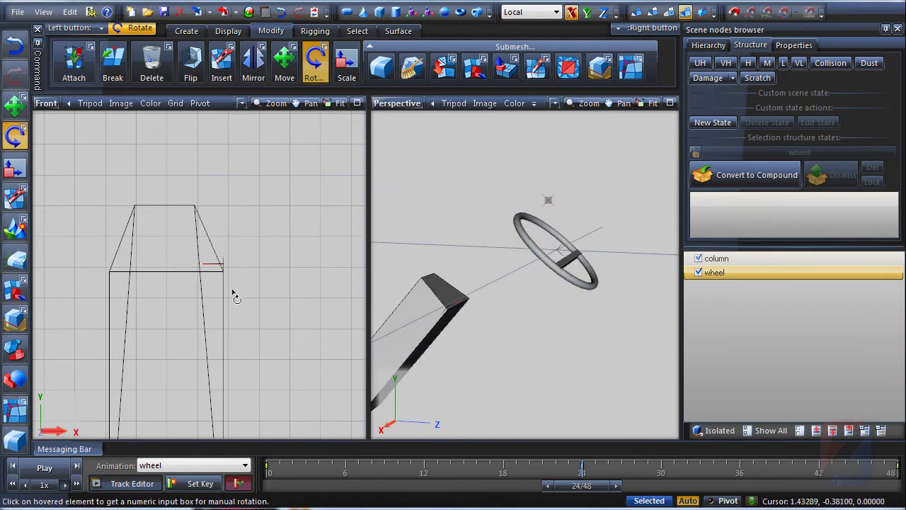
Step: Show the Left view and move the wheel about 0.61 along the screen axes onto the column's upper end
click(46, 103)
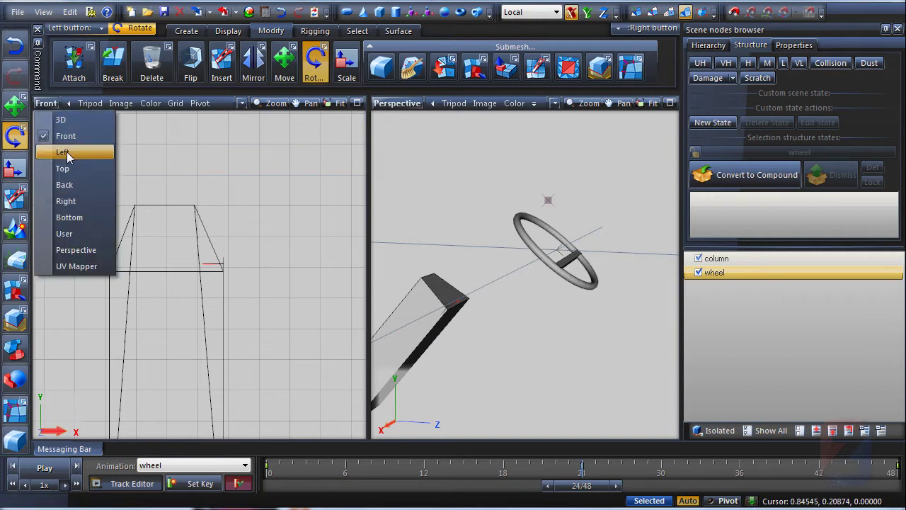
click(78, 232)
scroll(248, 230, up, 3)
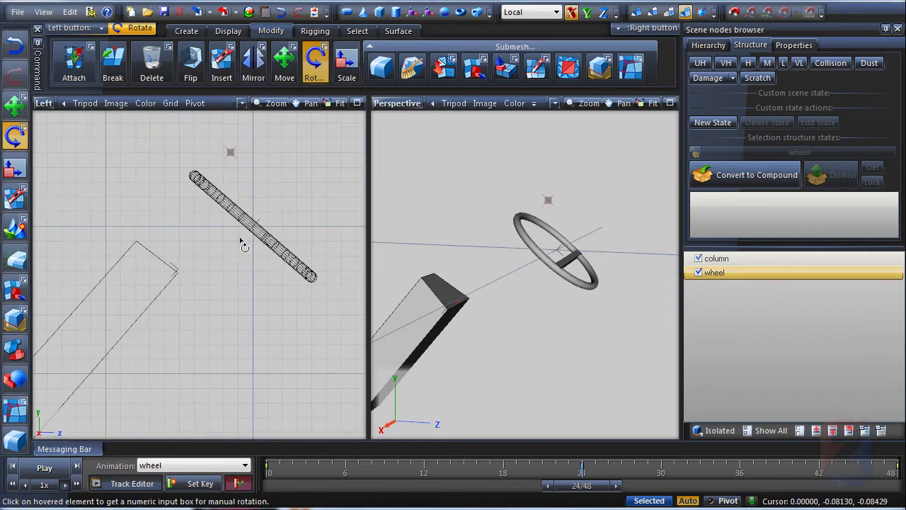
key(m)
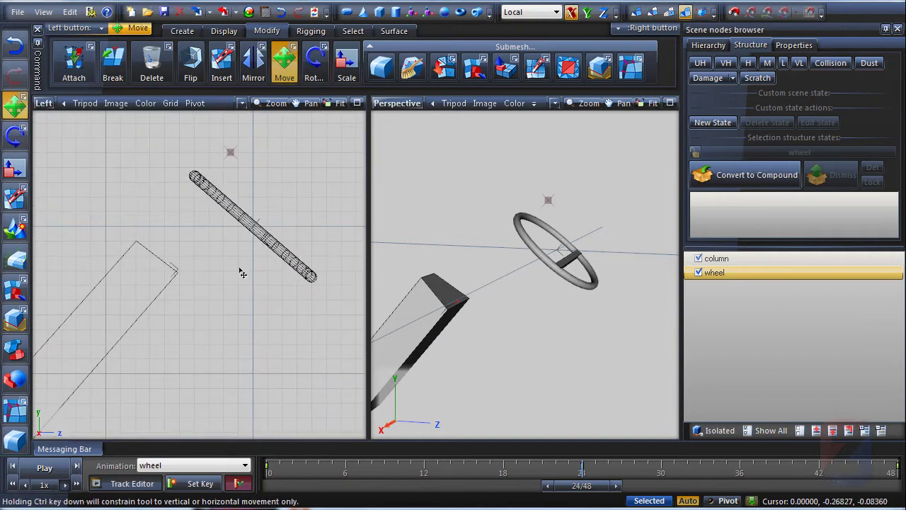
click(50, 434)
click(257, 228)
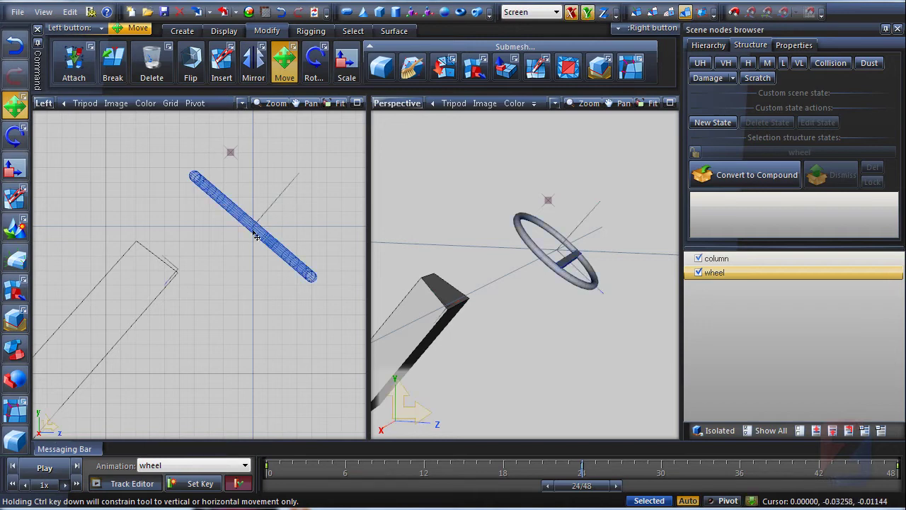
drag(257, 229, 172, 266)
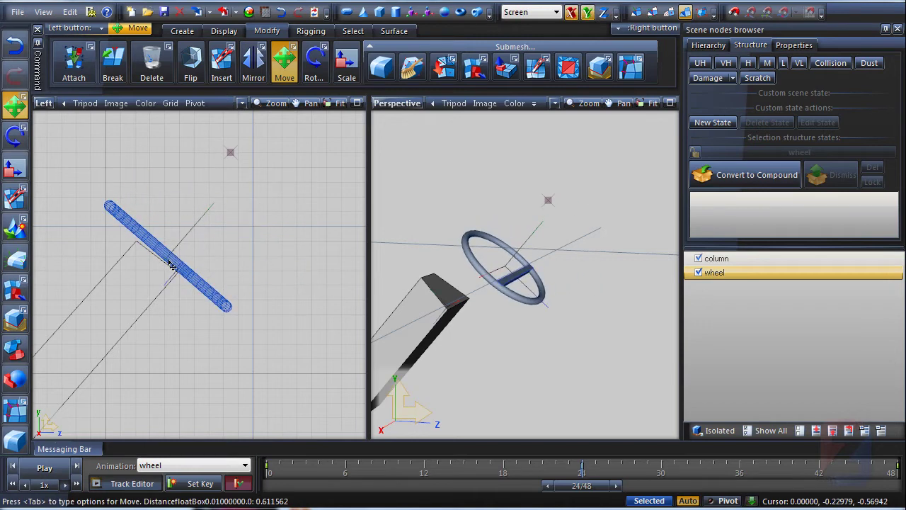
Step: Fine-tune the wheel's tilt by about -1.65 degrees around its local X axis
key(r)
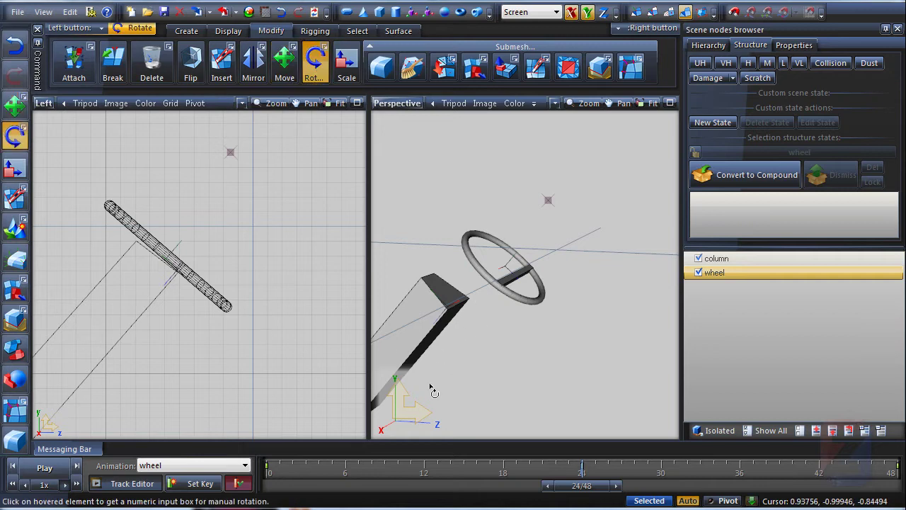
click(390, 426)
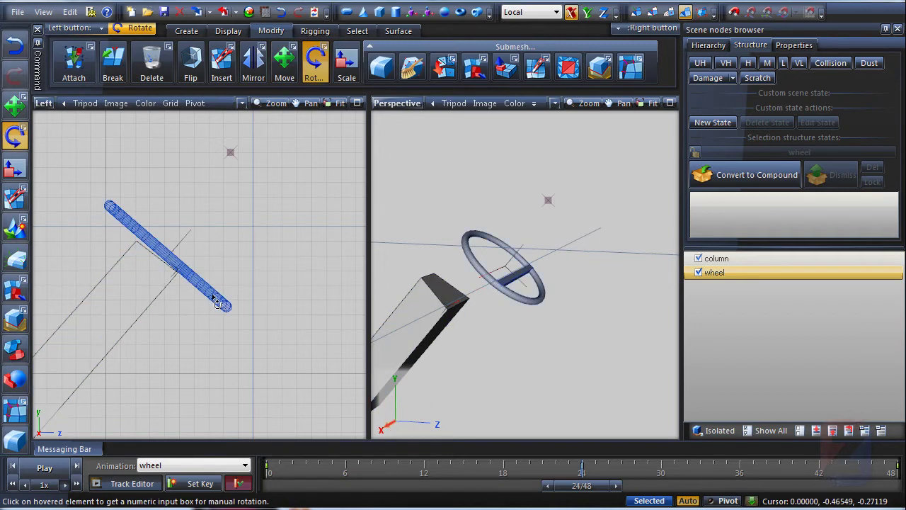
drag(213, 291, 224, 309)
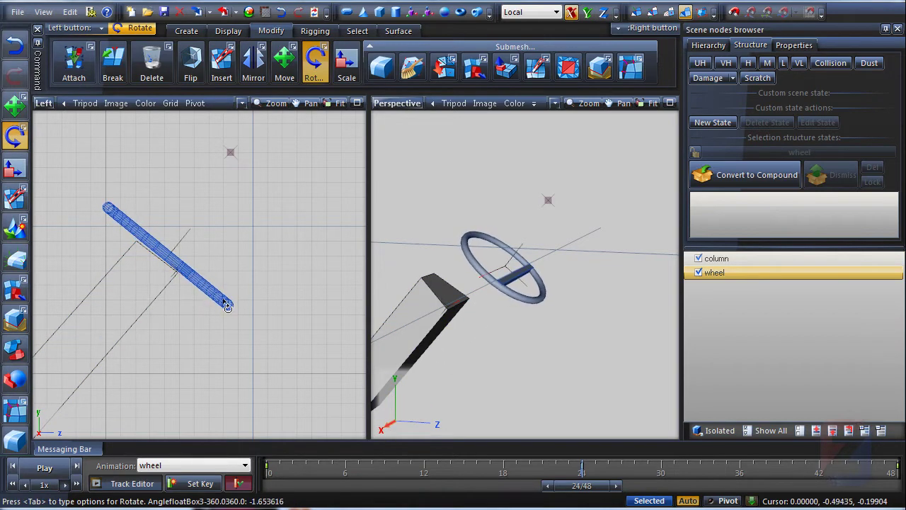
Step: Move the wheel about 1.21 along its local X axis to centre it over the column
middle_drag(512, 292, 535, 311)
click(288, 69)
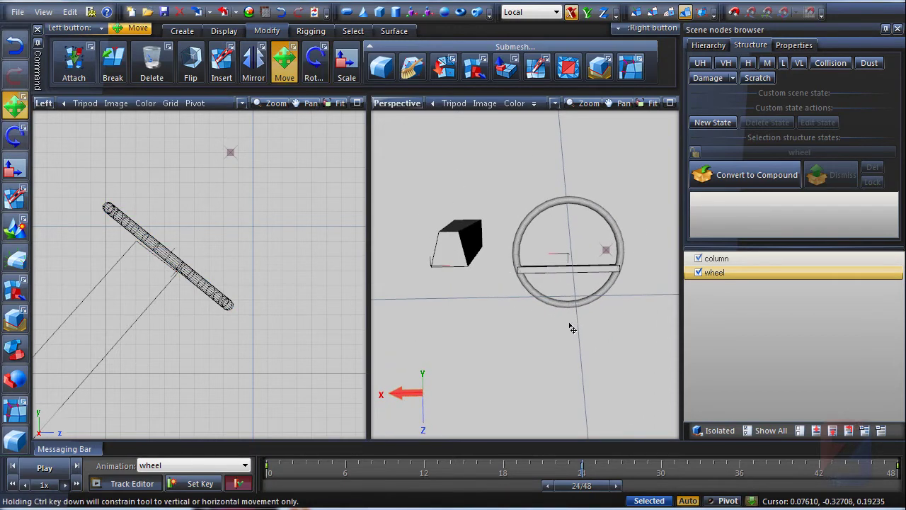
drag(581, 311, 451, 309)
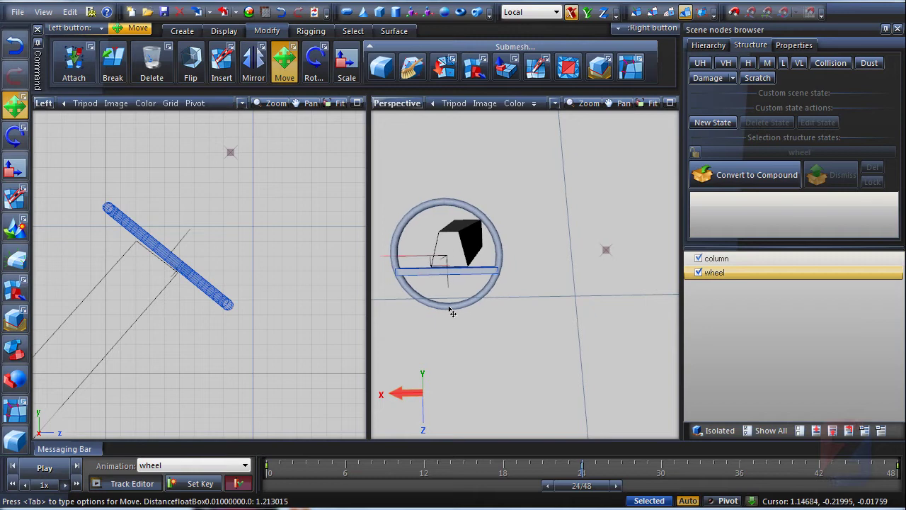
middle_drag(451, 309, 495, 292)
scroll(472, 339, up, 4)
middle_drag(472, 340, 549, 458)
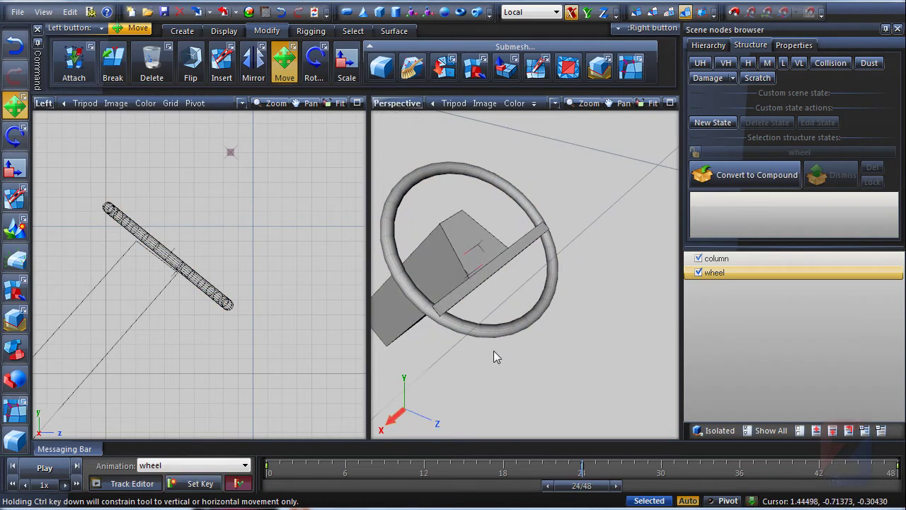
Step: Rotate the wheel about its local Y axis by a numeric angle, with both geometry and axes rotation enabled
mouse_move(493, 350)
middle_down()
mouse_move(468, 376)
mouse_move(493, 362)
middle_up()
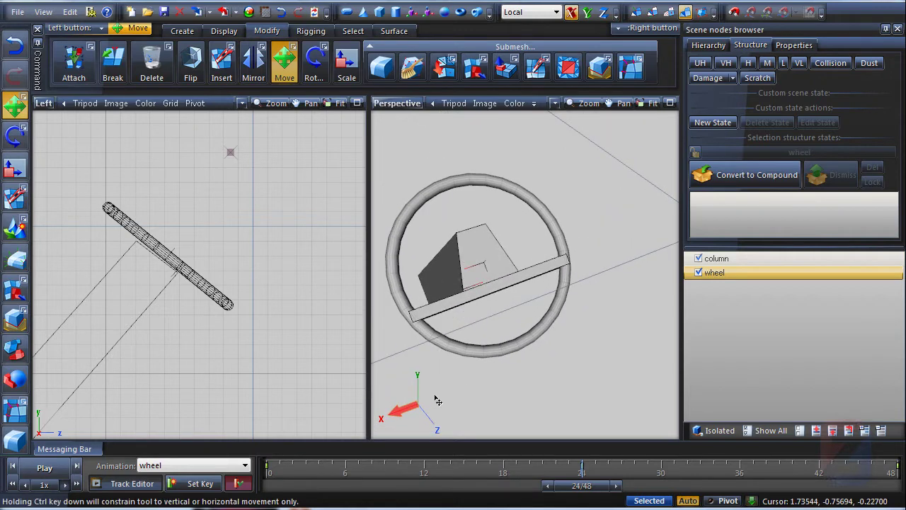
middle_drag(470, 393, 408, 425)
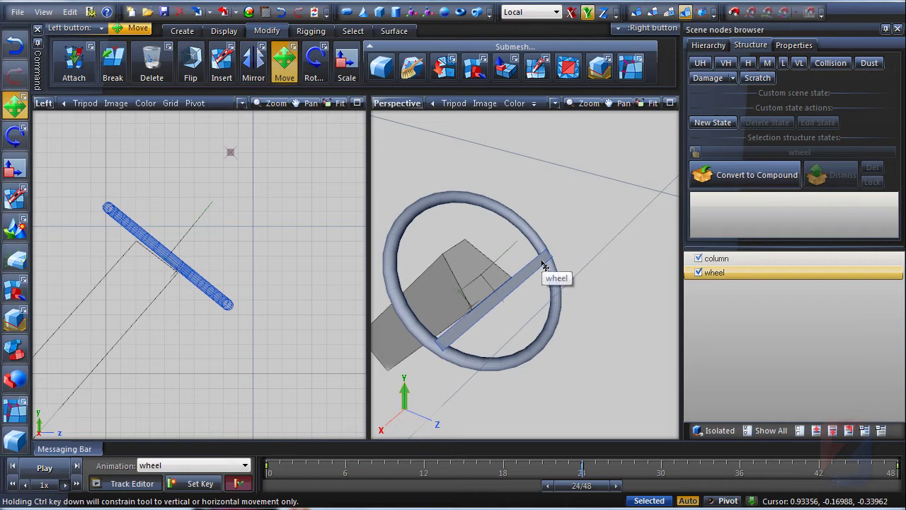
click(319, 62)
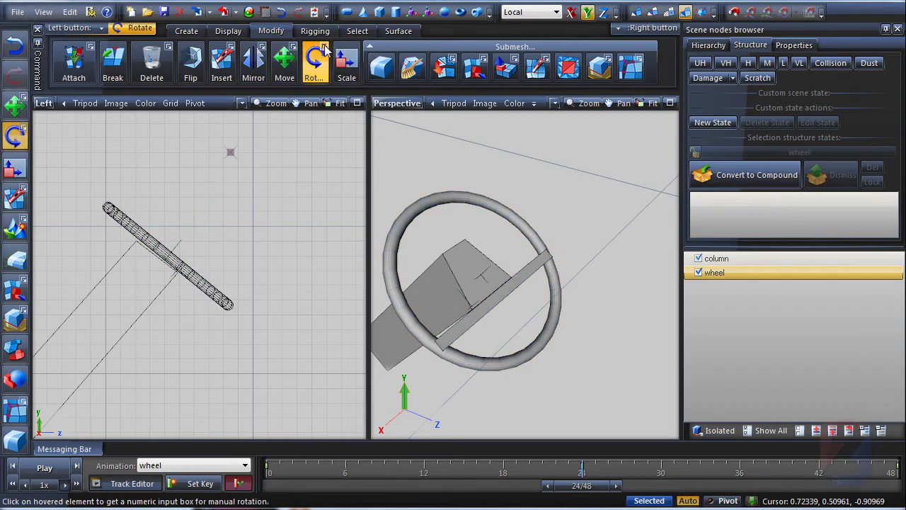
click(324, 47)
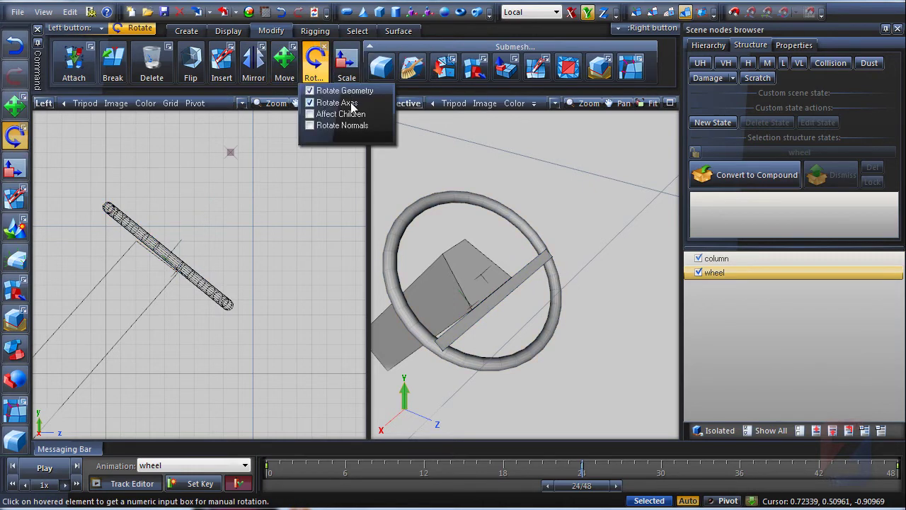
click(324, 46)
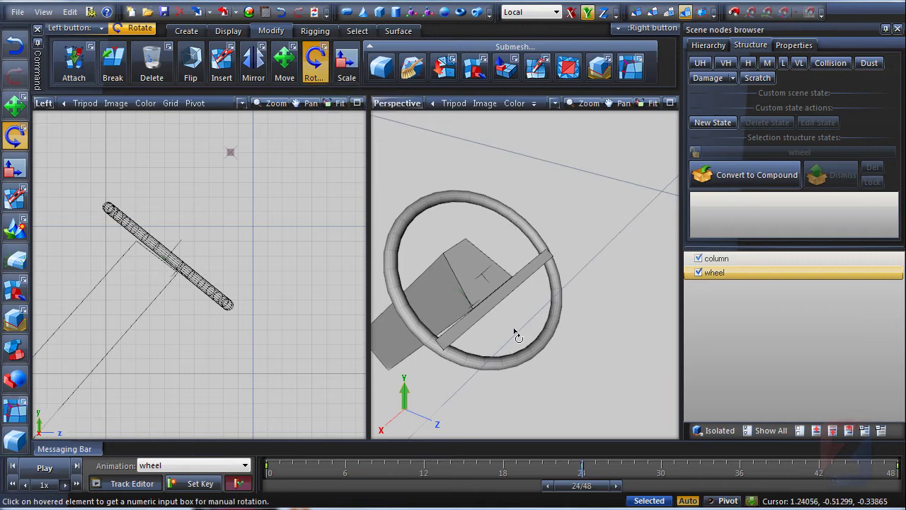
middle_drag(515, 330, 531, 305)
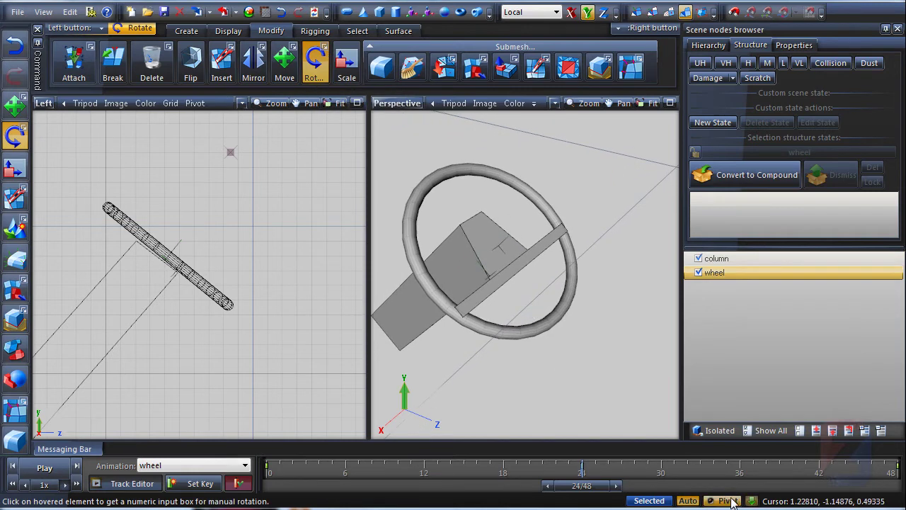
mouse_move(560, 355)
middle_down()
mouse_move(540, 371)
mouse_move(562, 349)
mouse_move(544, 354)
middle_up()
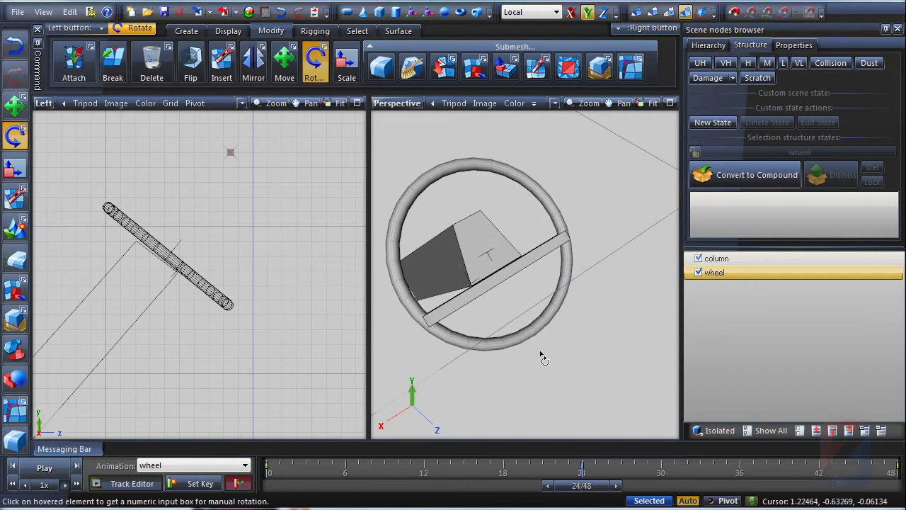
click(505, 352)
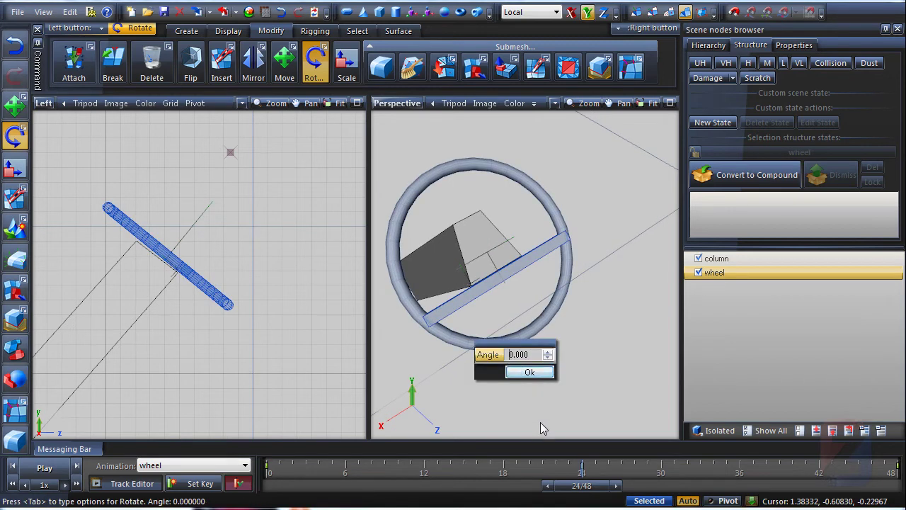
text(1)
key(Delete)
click(531, 373)
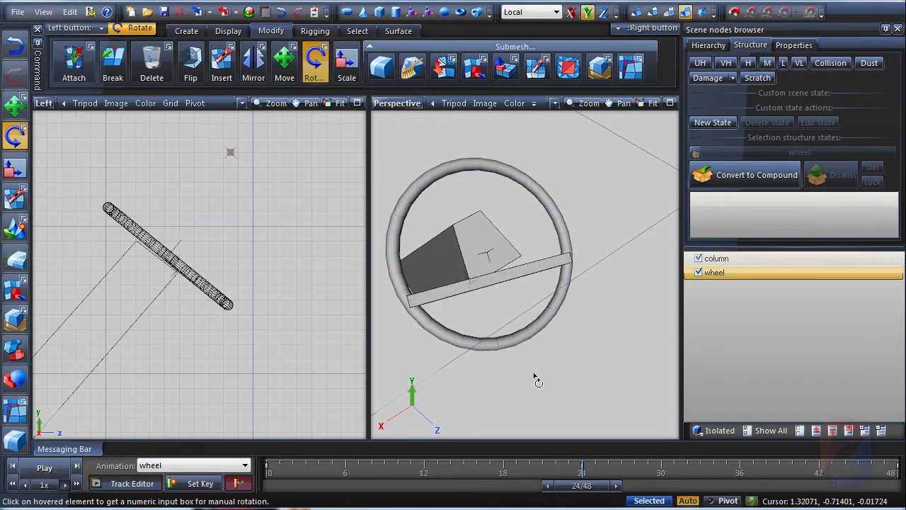
Step: Advance to frame 26, rotate the wheel 15 degrees around its local Y axis, and keyframe it
drag(590, 494, 614, 494)
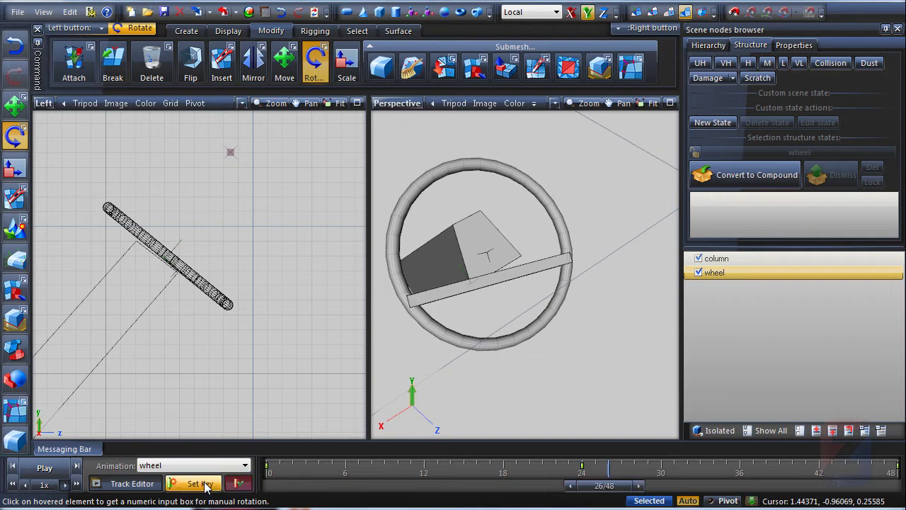
click(520, 352)
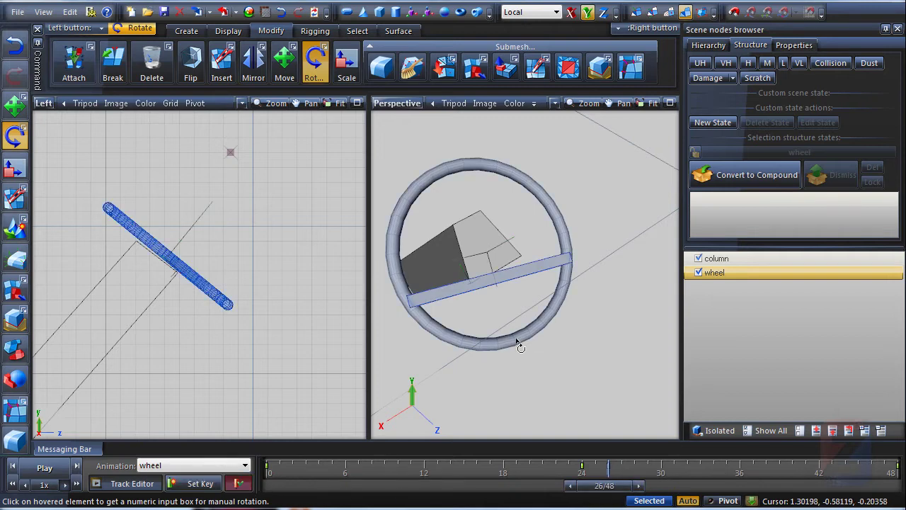
click(520, 347)
text(15)
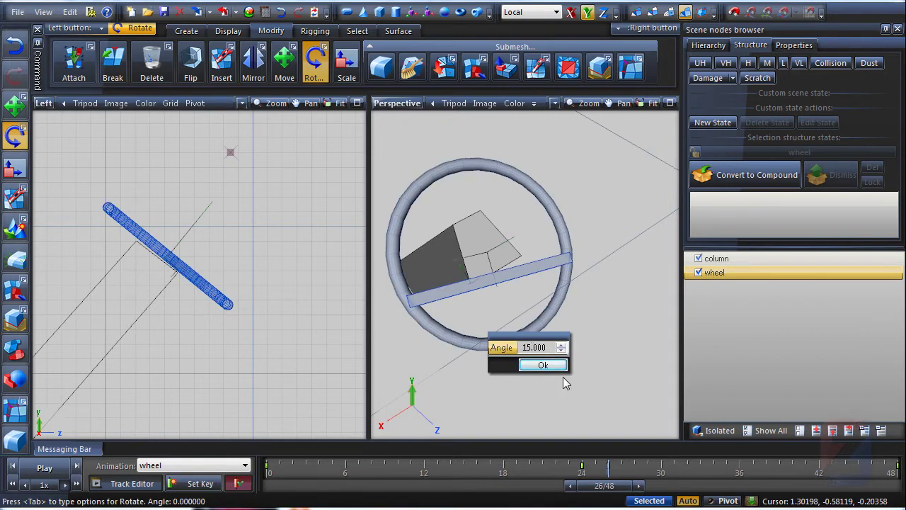
click(550, 366)
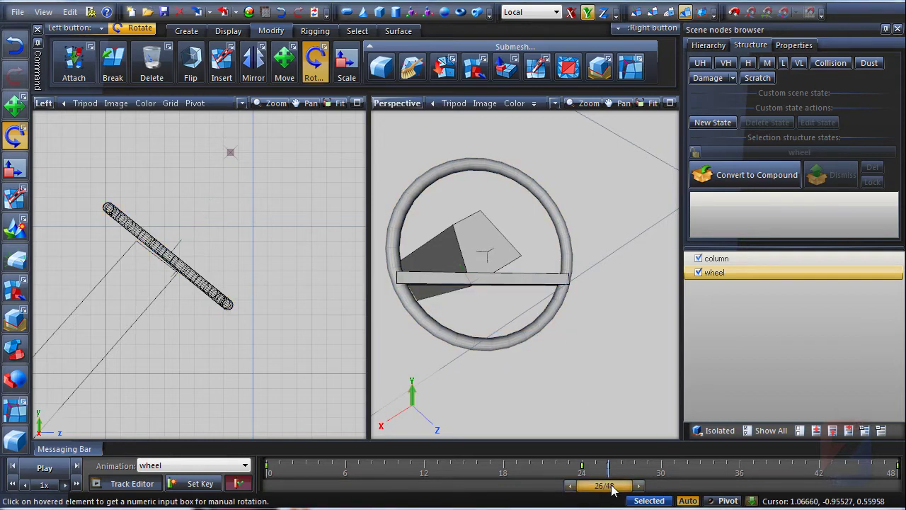
Step: Advance to frame 28, rotate the wheel another 15 degrees around its local Y axis, and keyframe it
drag(606, 486, 629, 486)
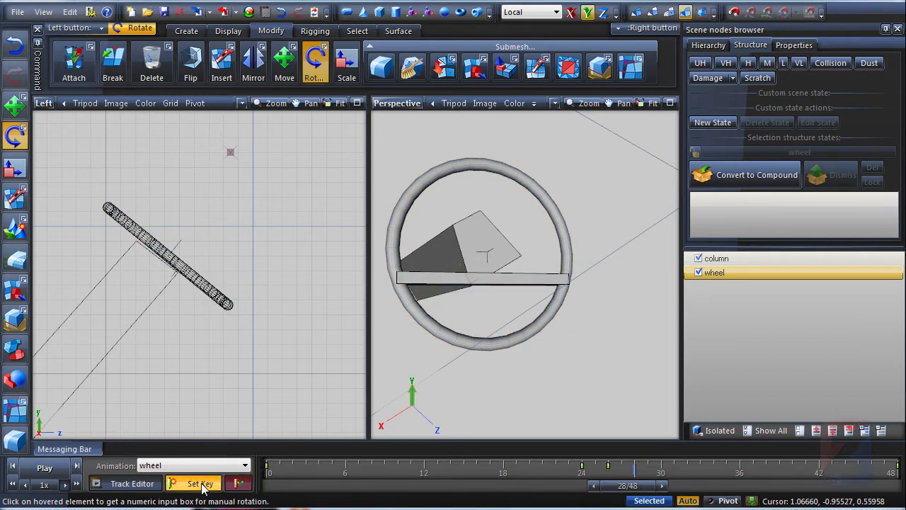
click(510, 350)
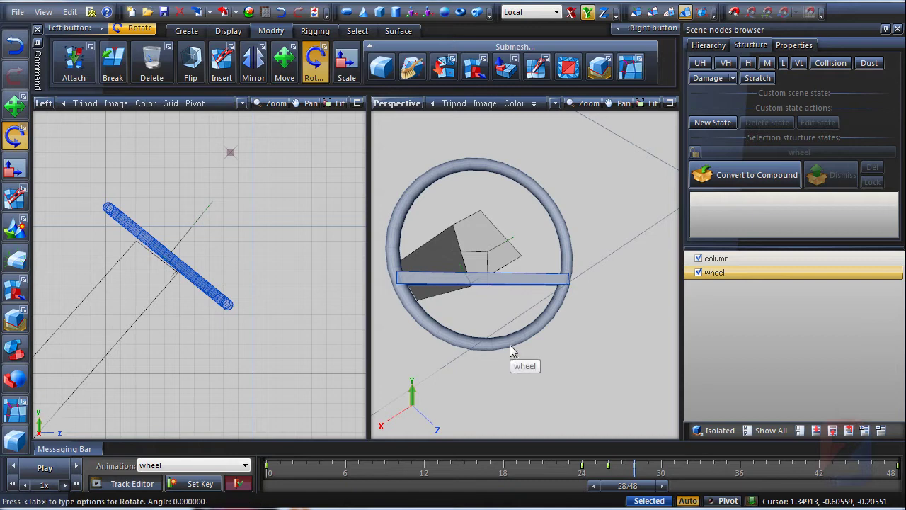
click(512, 348)
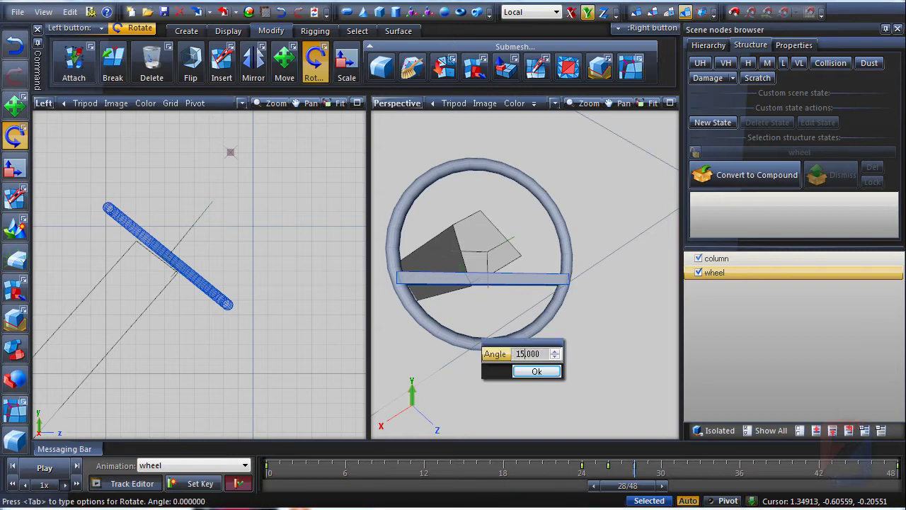
click(544, 373)
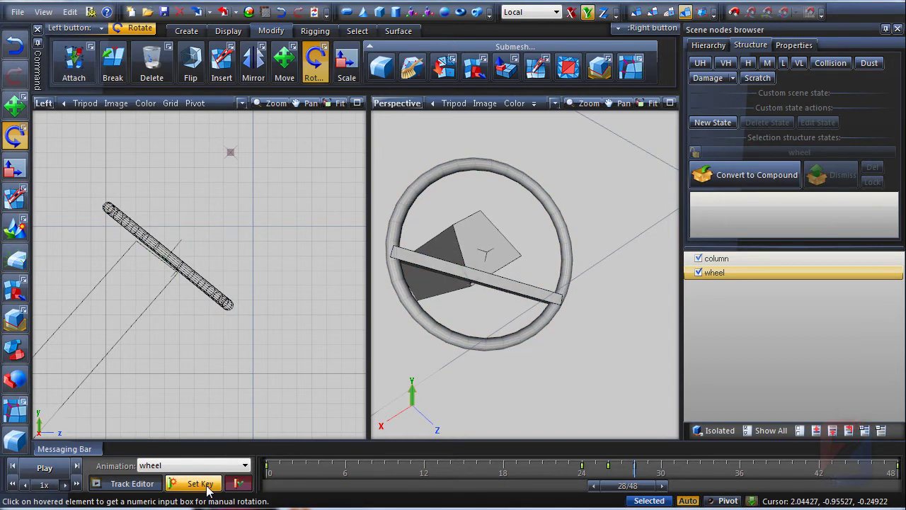
Step: Keyframe the wheel at frame 30 without rotating it, and at frame 32 with a further 15-degree rotation around local Y
mouse_move(642, 486)
mouse_down()
mouse_move(675, 487)
mouse_move(658, 487)
mouse_up()
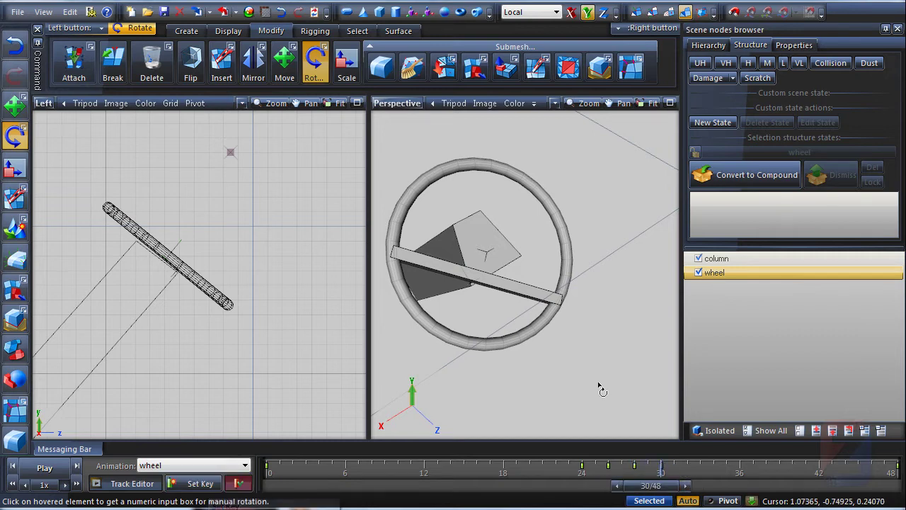
click(667, 487)
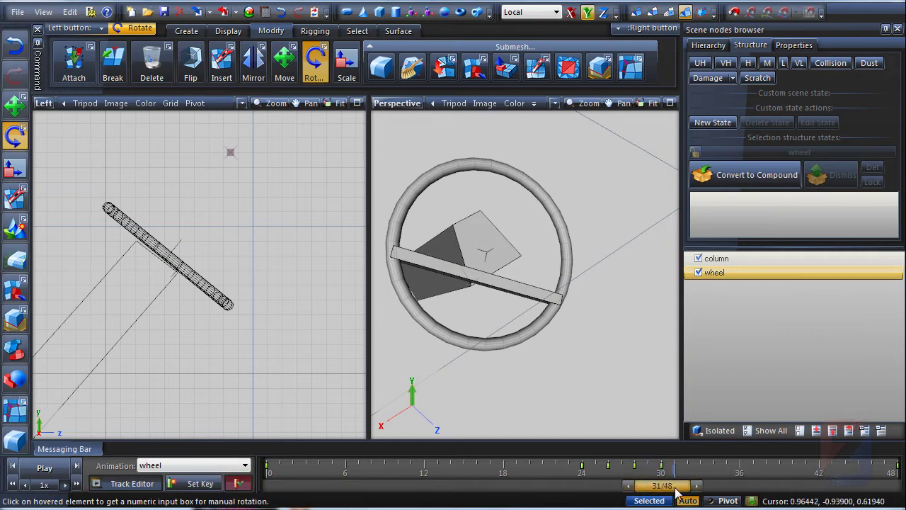
click(678, 487)
click(505, 349)
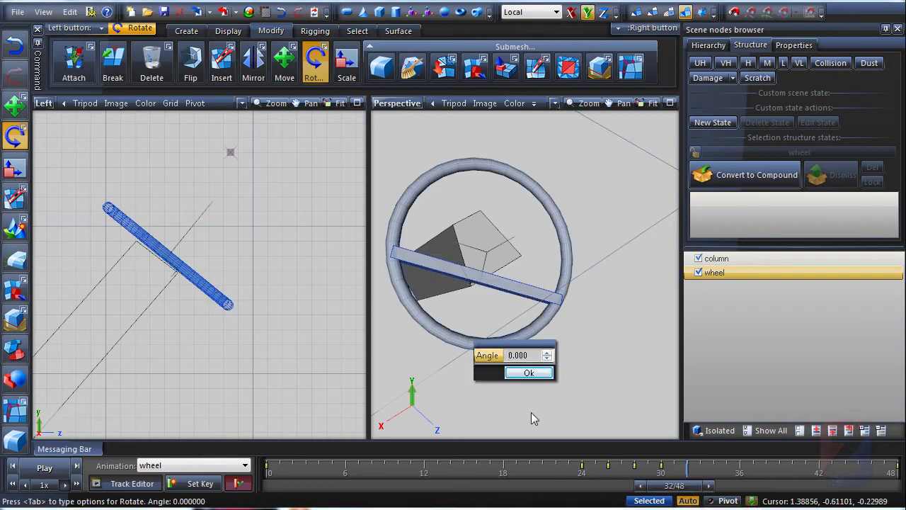
text(15)
click(531, 373)
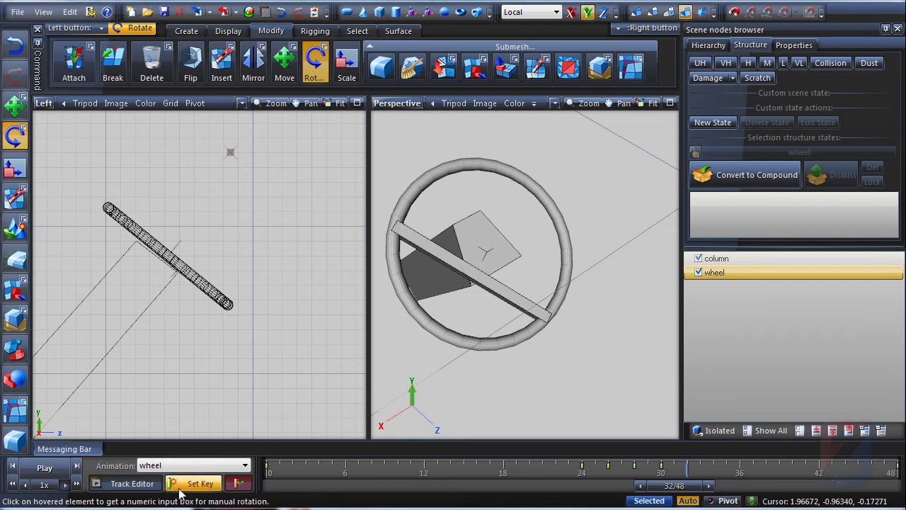
click(200, 486)
Step: Advance to frame 34, rotate the wheel a further 15 degrees around its local Y axis, and keyframe it
drag(685, 491, 708, 491)
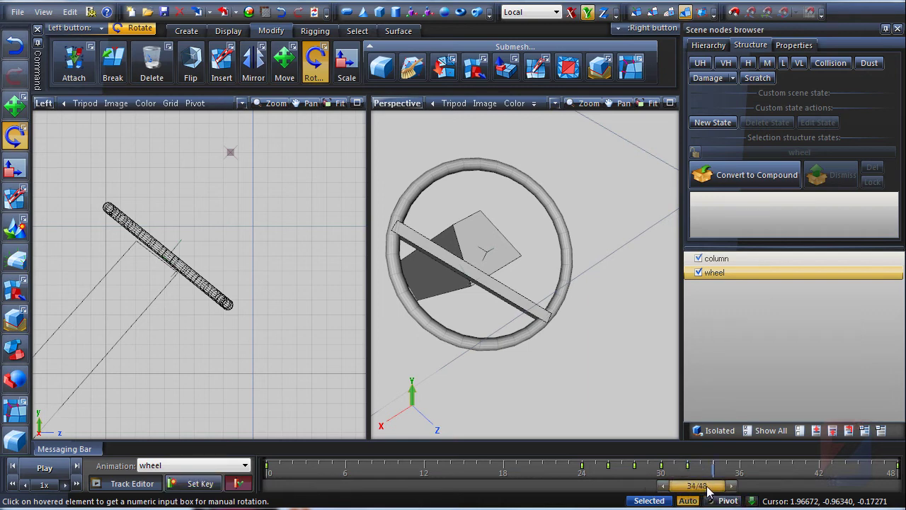
click(543, 331)
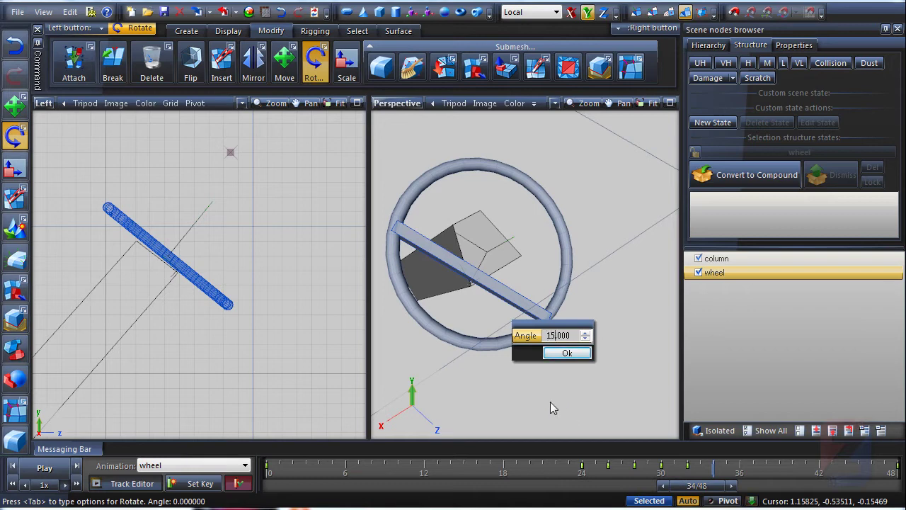
click(569, 353)
click(194, 487)
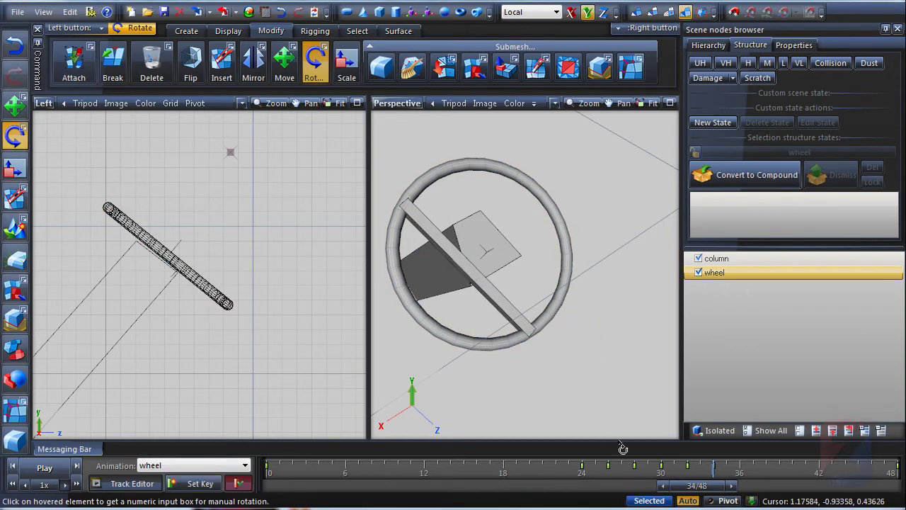
Step: Keyframe the wheel at frame 36 with a further 15-degree rotation around its local Y axis
drag(690, 488, 716, 492)
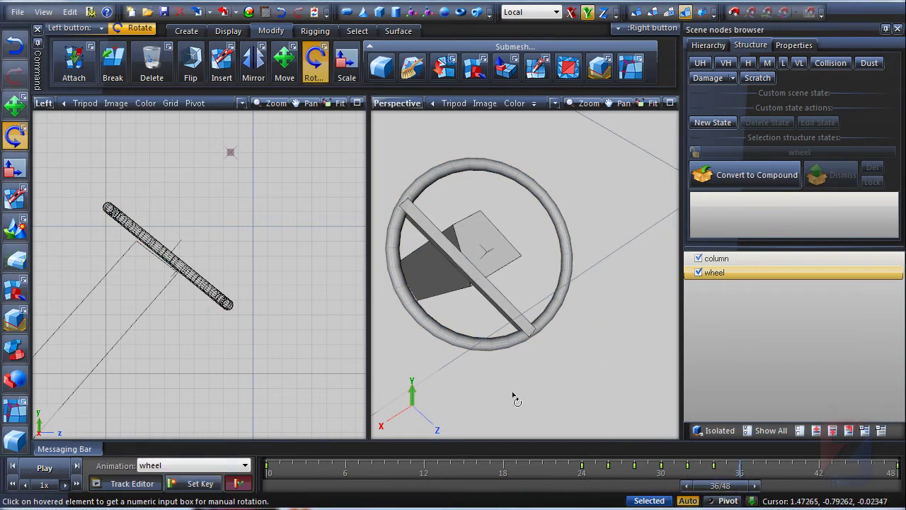
click(491, 343)
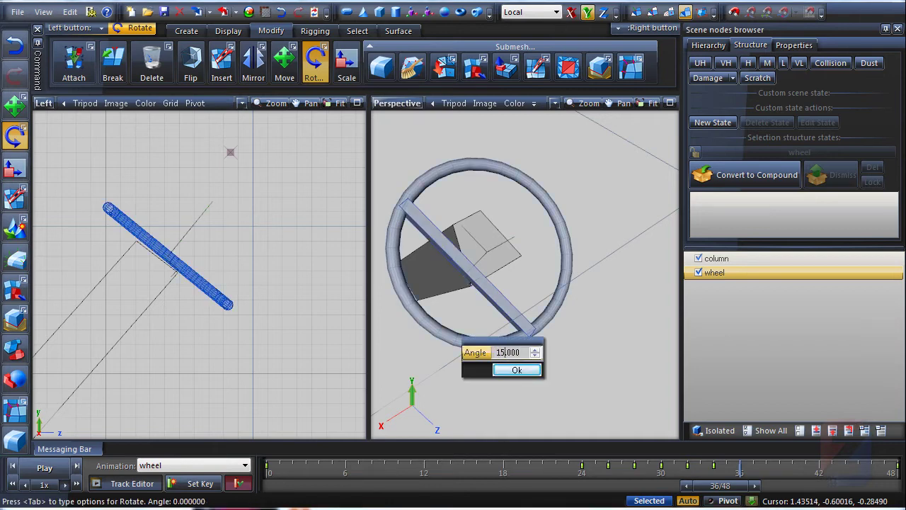
text(15)
click(520, 370)
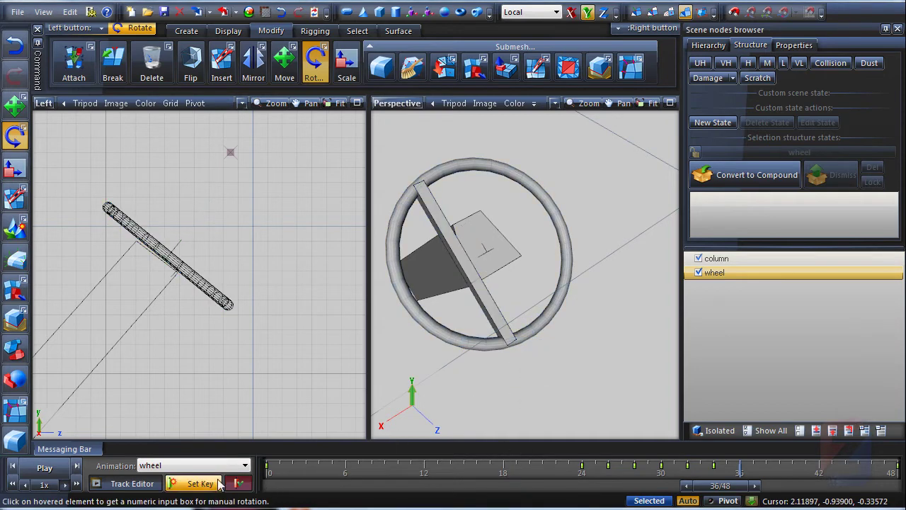
click(229, 484)
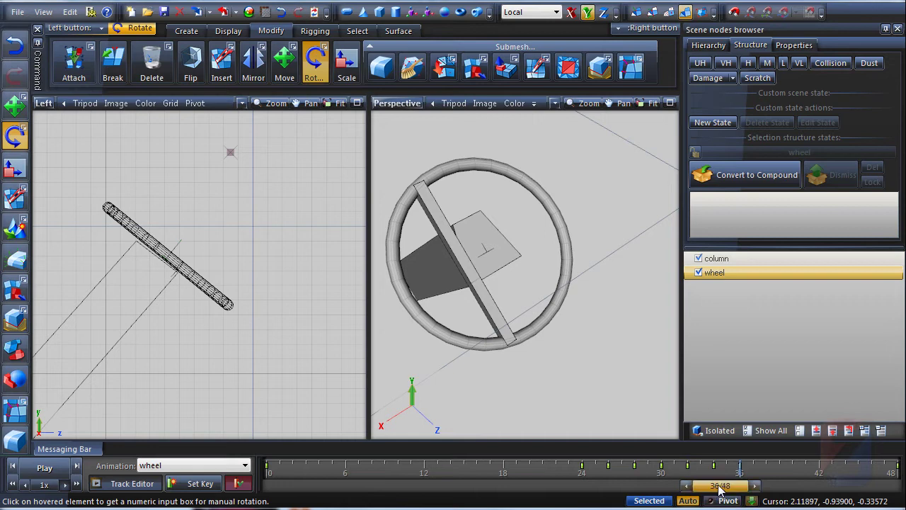
Step: Keyframe the wheel at frame 38 with a further 15-degree rotation around its local Y axis
drag(713, 485, 738, 489)
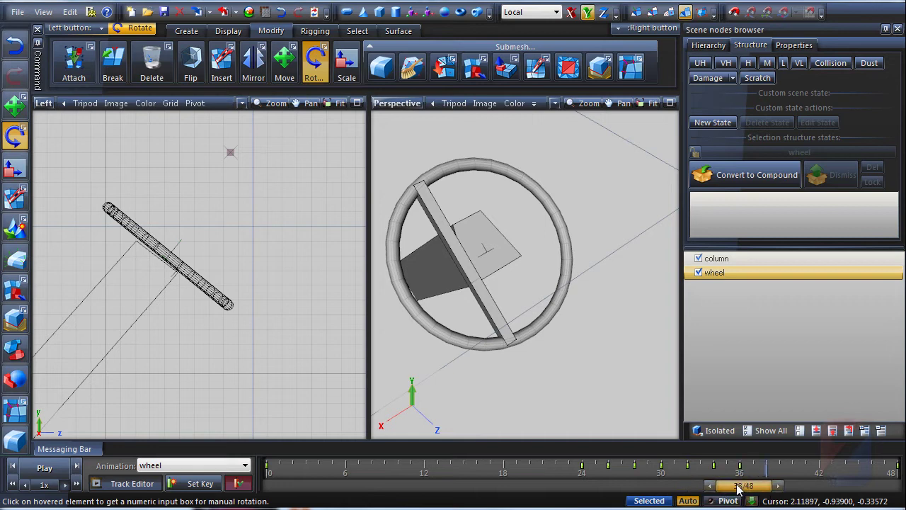
click(455, 346)
text(15)
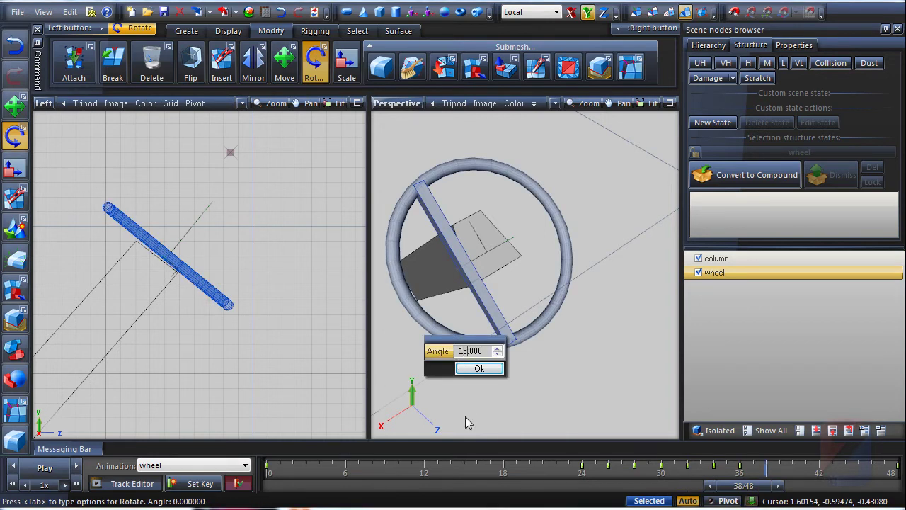
click(482, 369)
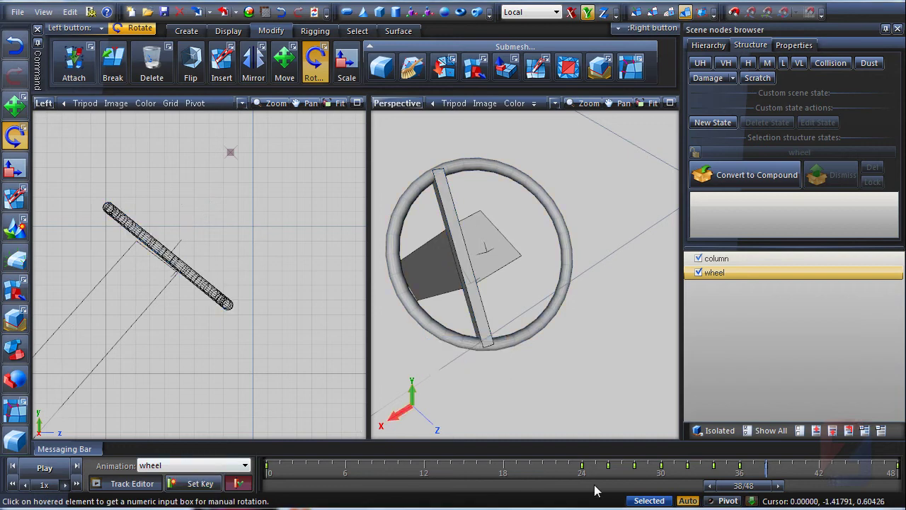
Step: Keyframe the wheel at frame 40 with a further 15-degree rotation around its local Y axis
drag(751, 491, 775, 491)
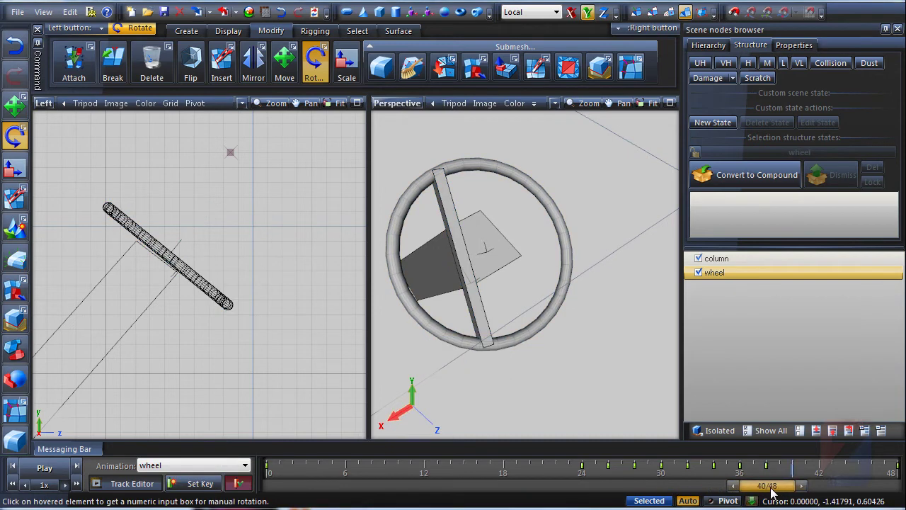
click(522, 345)
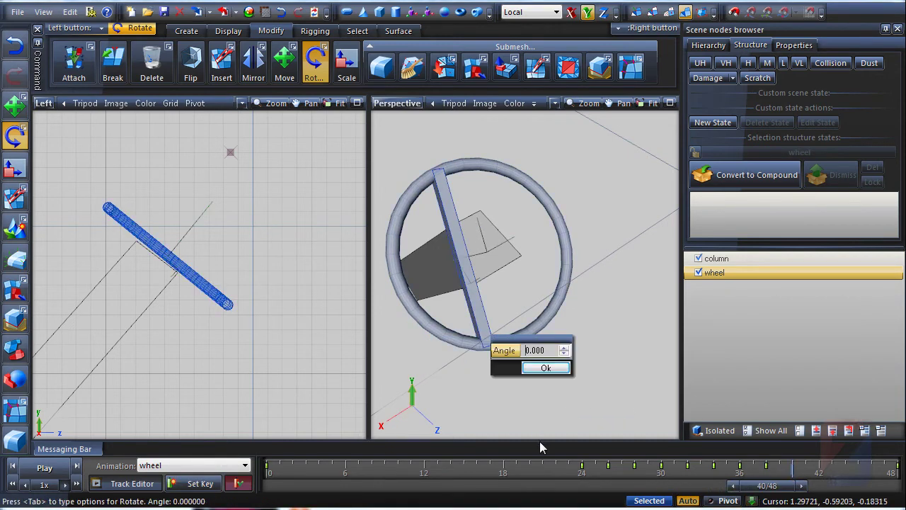
click(545, 367)
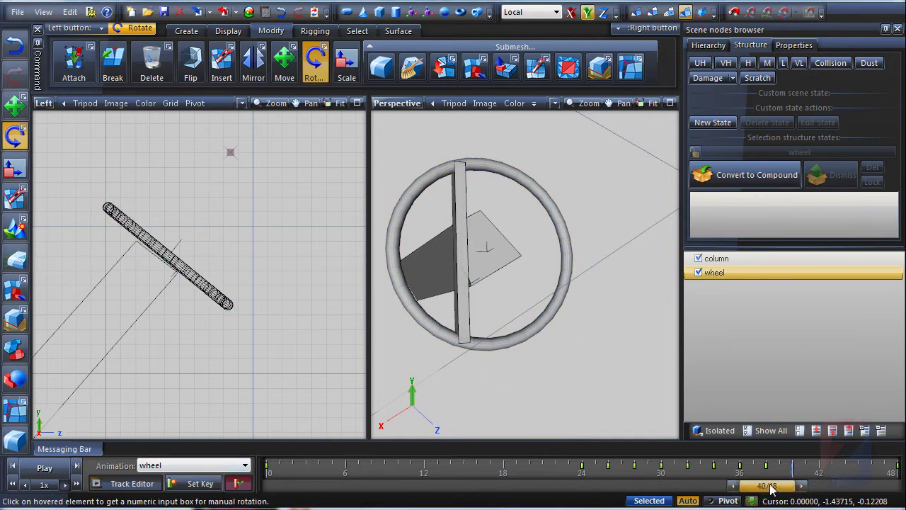
Step: Keyframe the wheel at frame 42 with a further 15-degree rotation around its local Y axis
drag(774, 488, 796, 487)
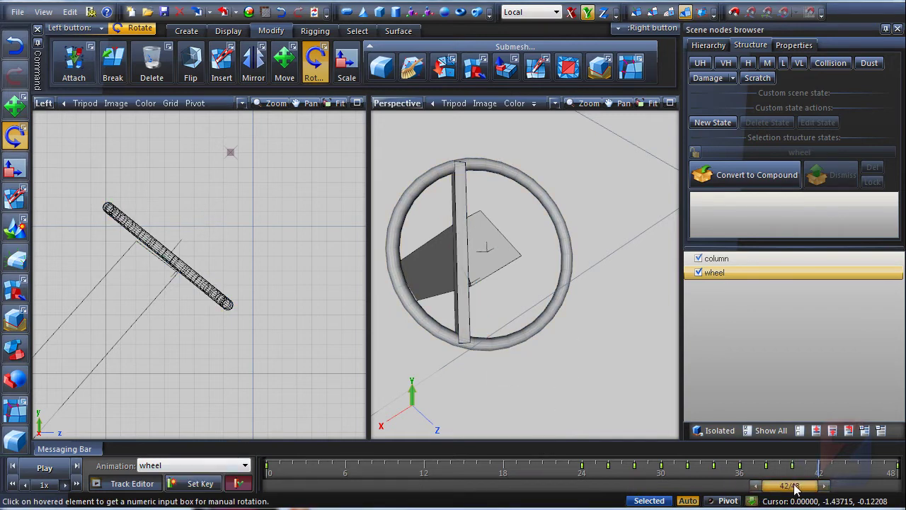
click(500, 346)
key(Delete)
text(5)
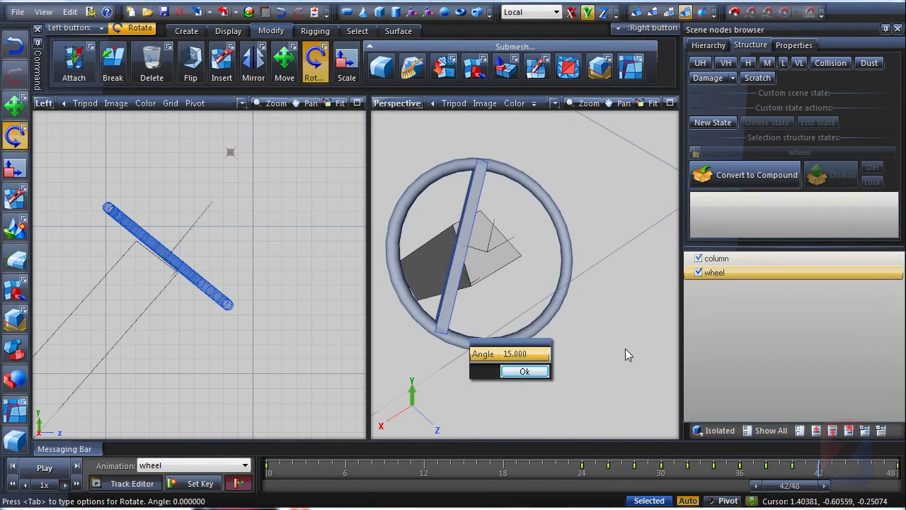
click(524, 371)
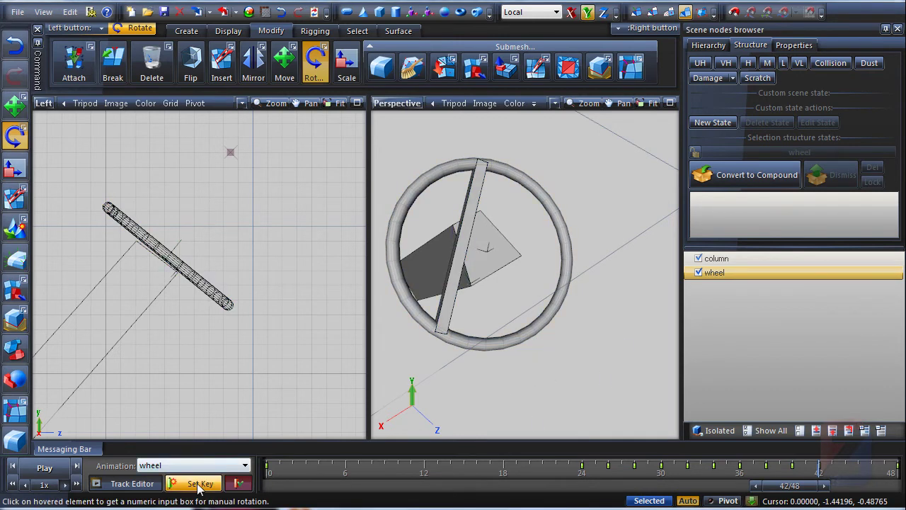
Step: Keyframe the wheel at frame 44 with a further 15-degree rotation around its local Y axis
drag(798, 488, 816, 487)
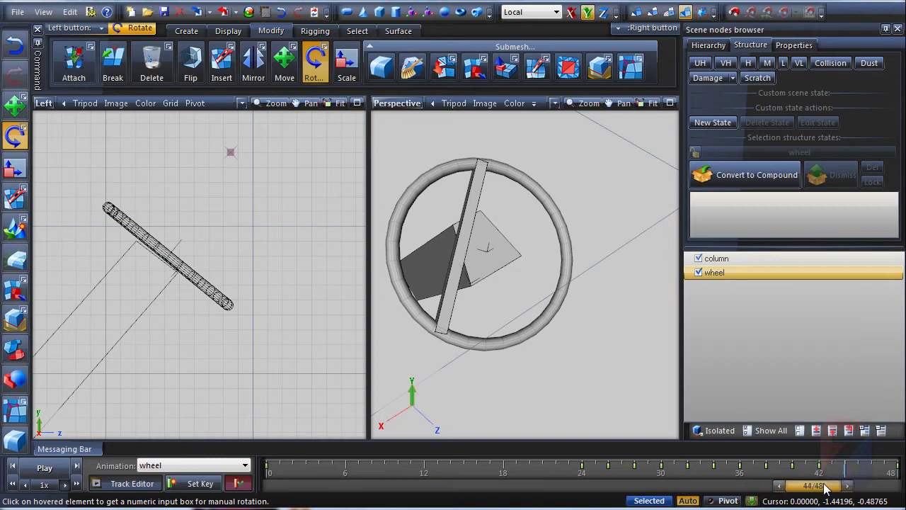
click(519, 347)
text(15)
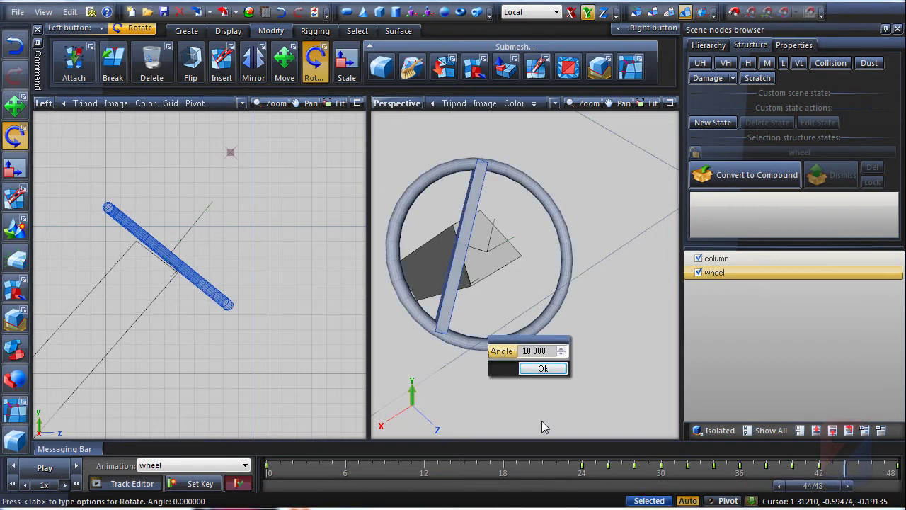
key(Return)
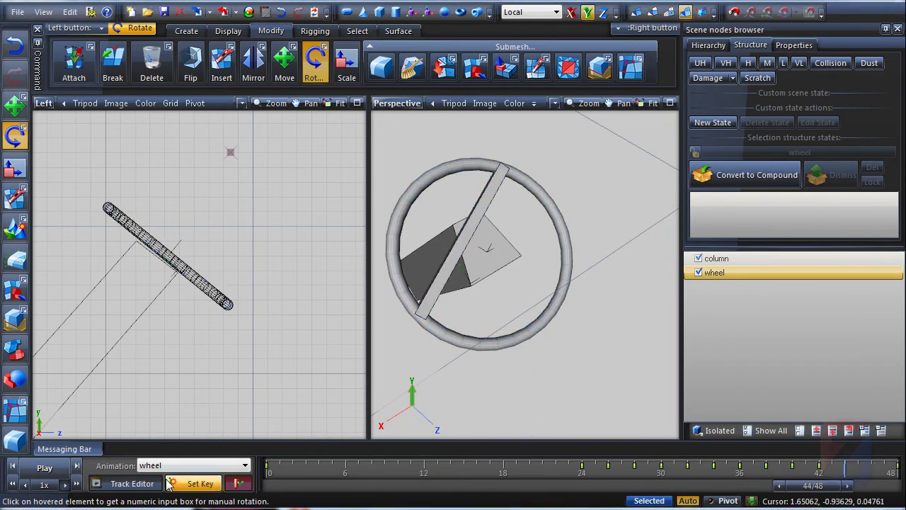
Step: Keyframe the wheel at frame 46 with a further 15-degree rotation around its local Y axis
drag(805, 487, 832, 488)
click(484, 347)
click(484, 347)
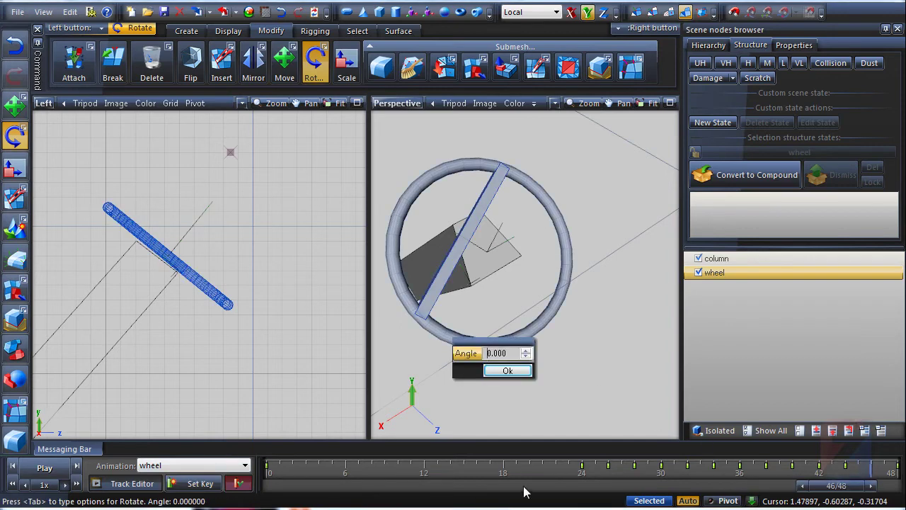
key(Return)
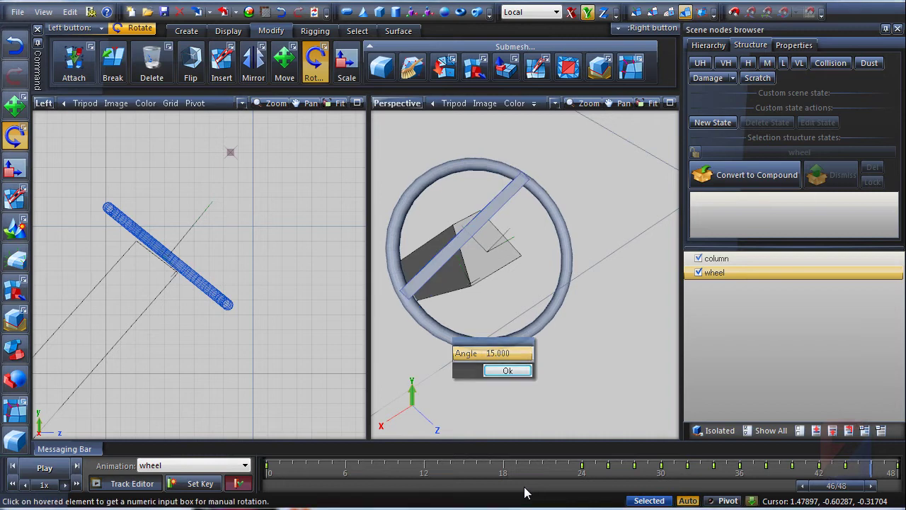
click(186, 486)
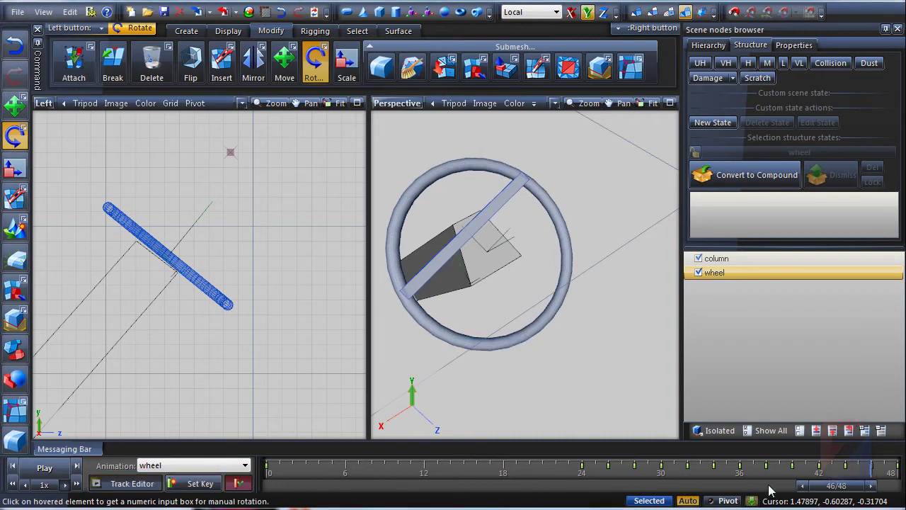
Step: Keyframe the wheel at frame 48 with a further 15-degree rotation around its local Y axis
drag(839, 488, 863, 488)
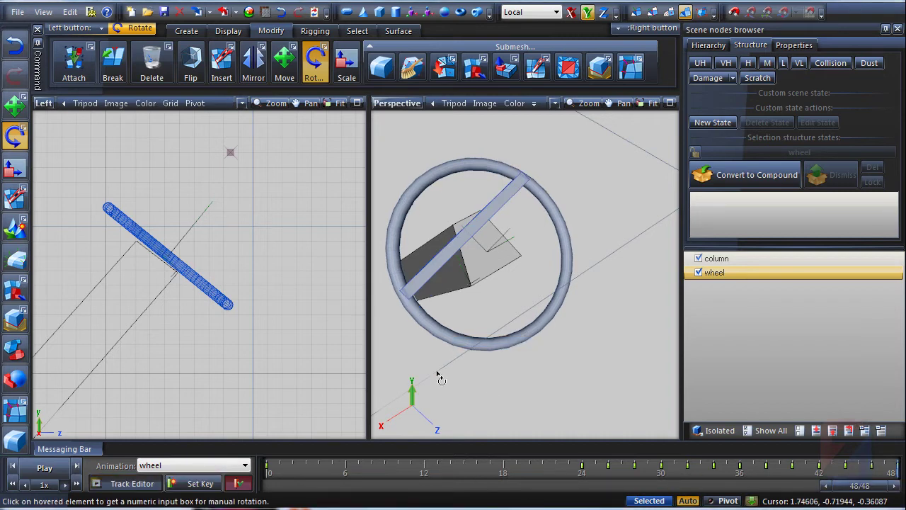
click(452, 330)
click(447, 337)
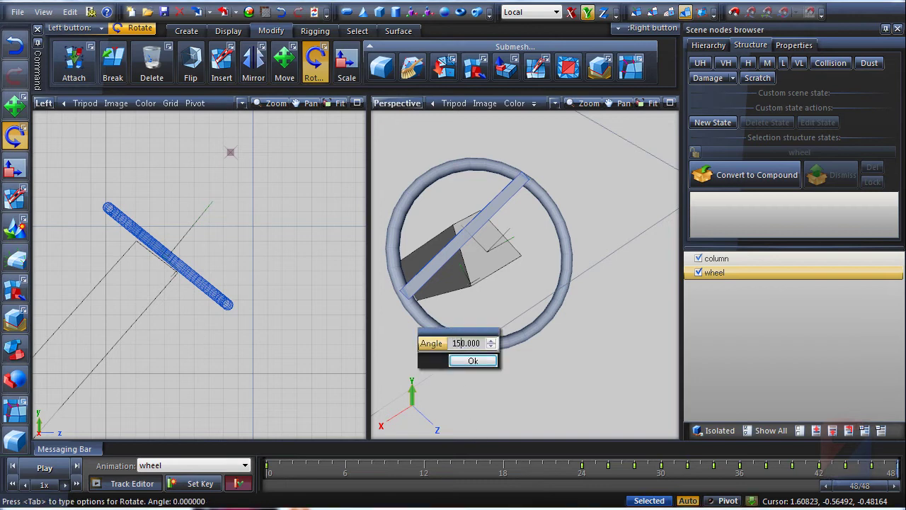
text(15)
key(Delete)
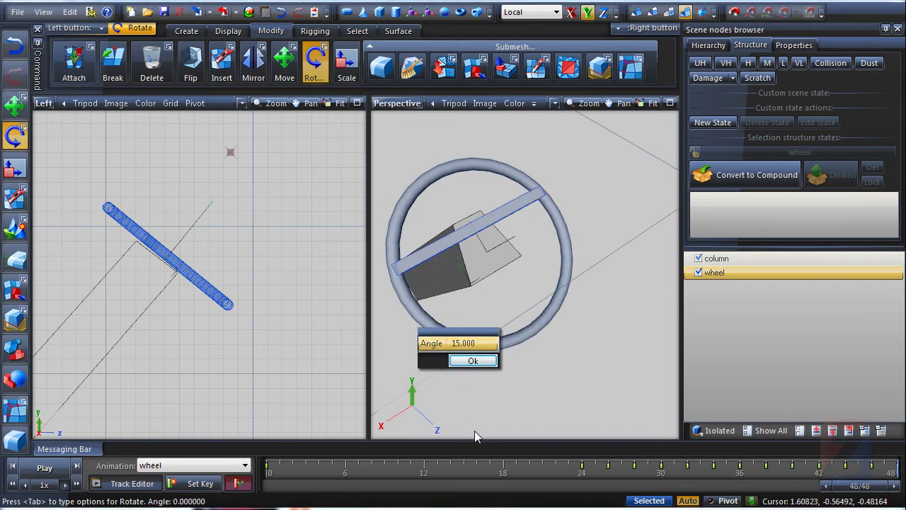
click(473, 362)
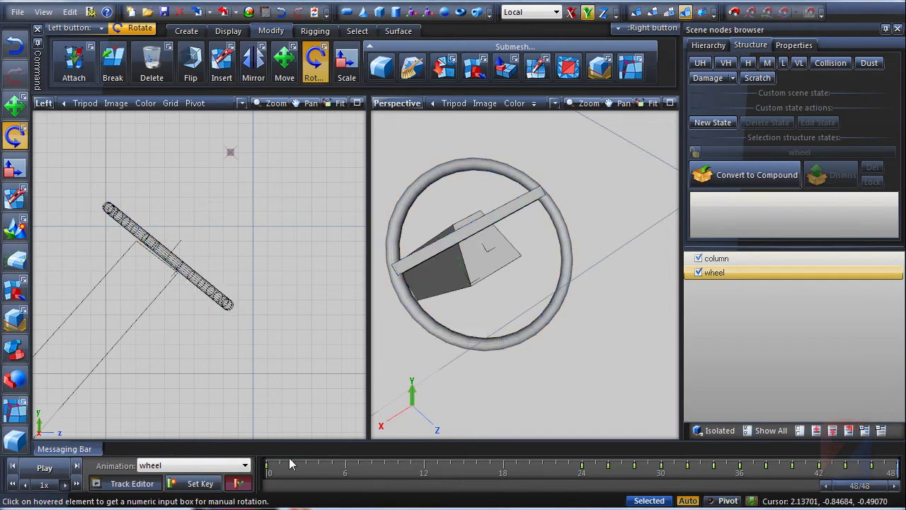
click(199, 483)
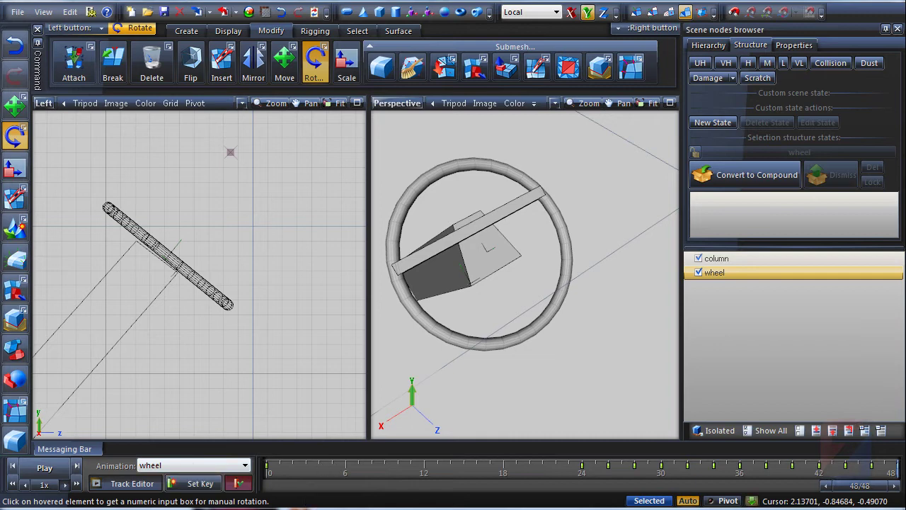
Step: Go back to frame 24 with animation mode off, re-enable it, and keyframe the wheel with a -15-degree rotation around its local Y axis
click(238, 483)
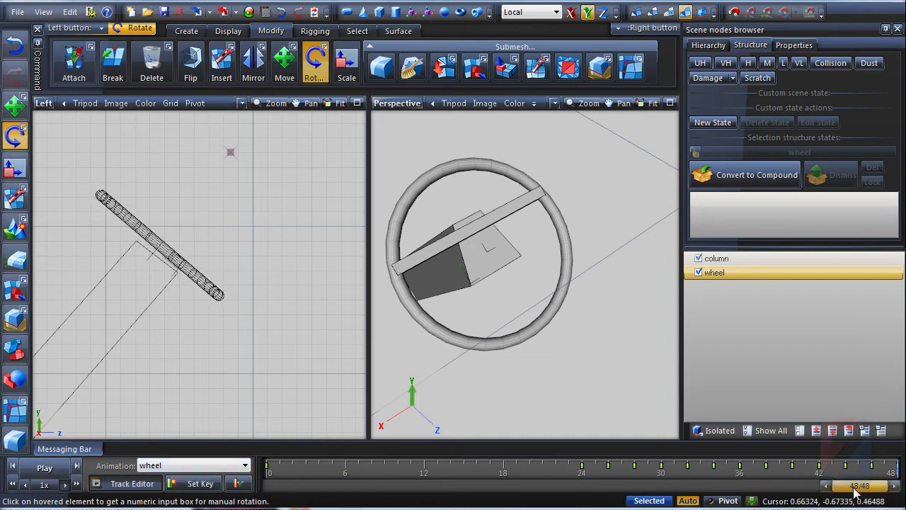
drag(859, 487, 577, 497)
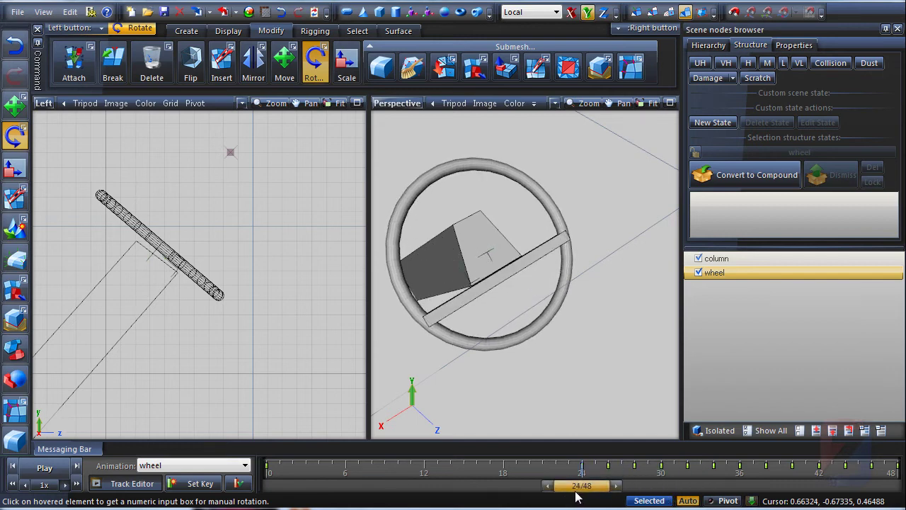
click(239, 483)
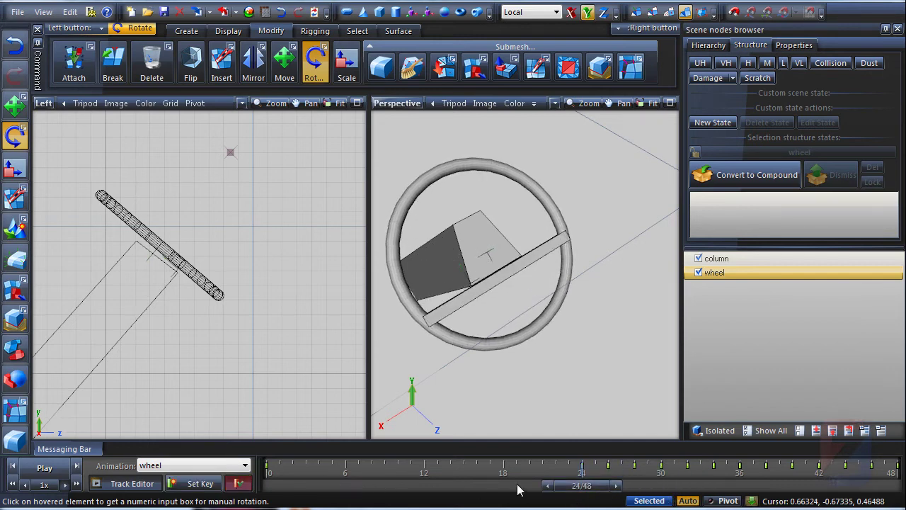
click(525, 344)
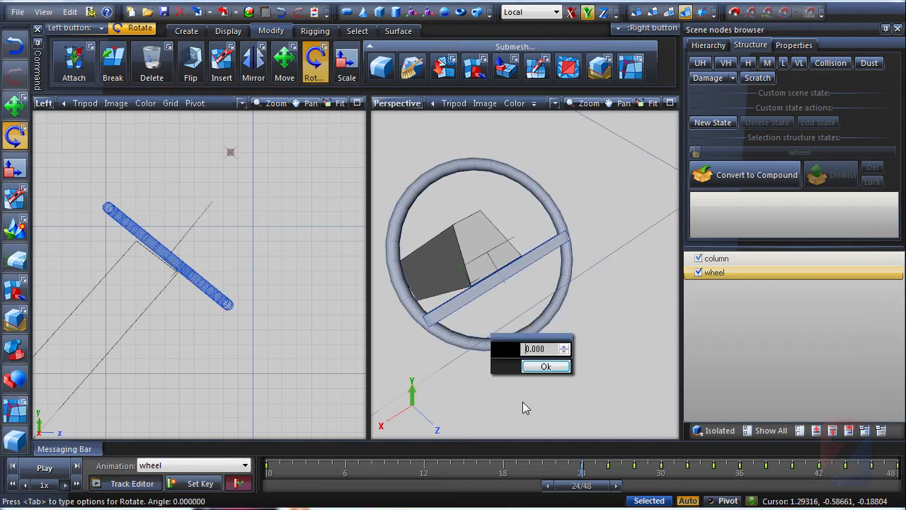
text(-15)
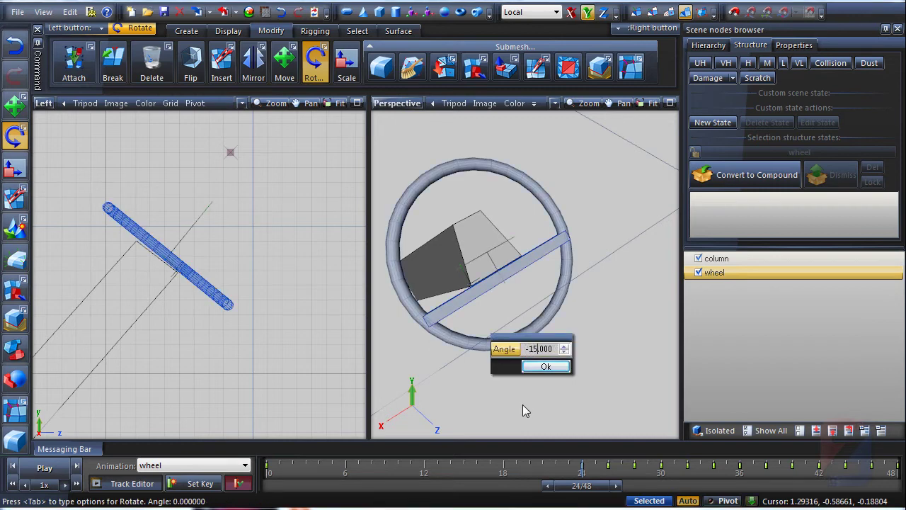
key(Return)
click(552, 366)
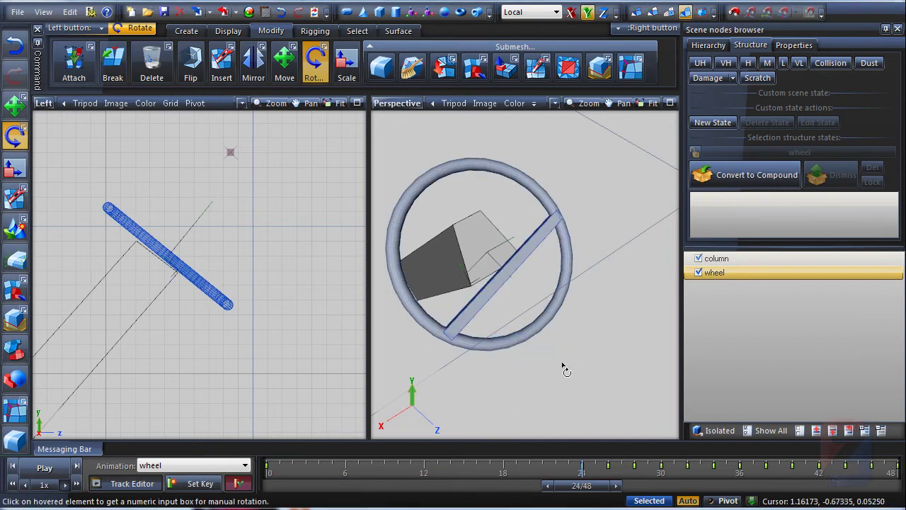
Step: Keyframe the wheel at frame 22 with a further -15-degree rotation around its local Y axis
mouse_move(574, 481)
mouse_down()
mouse_move(584, 487)
mouse_move(543, 487)
mouse_up()
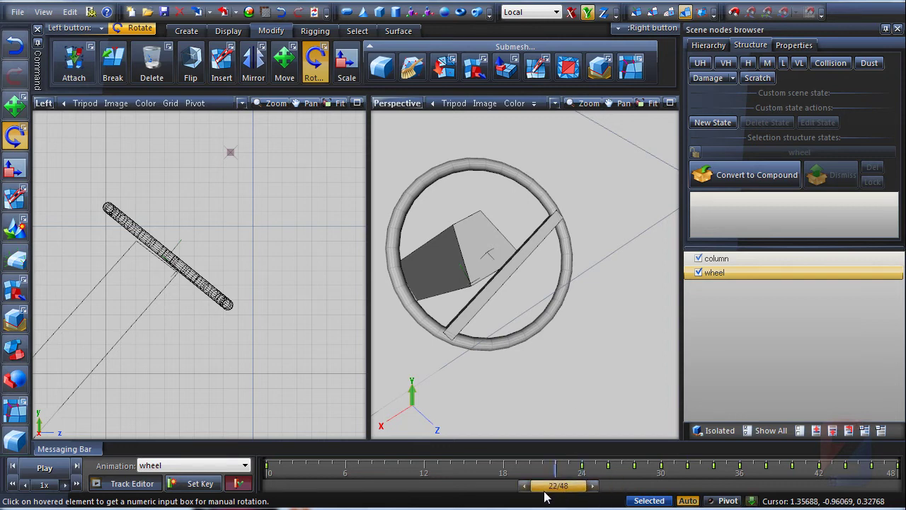
click(485, 348)
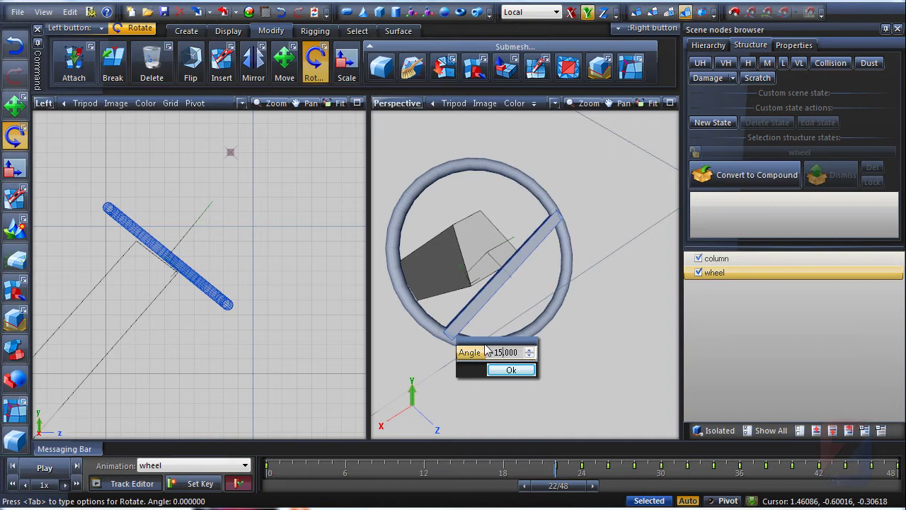
key(Return)
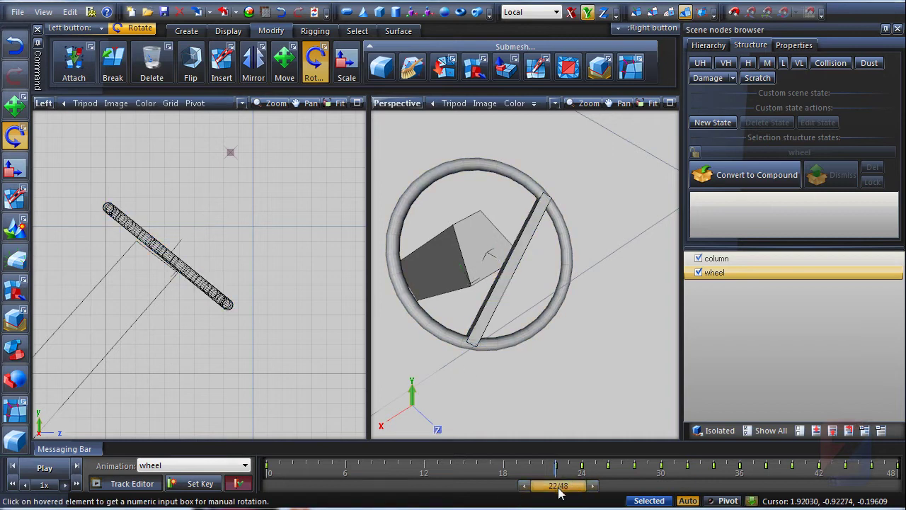
Step: Keyframe the wheel at frame 20 with a further -15-degree rotation around its local Y axis
drag(558, 488, 534, 488)
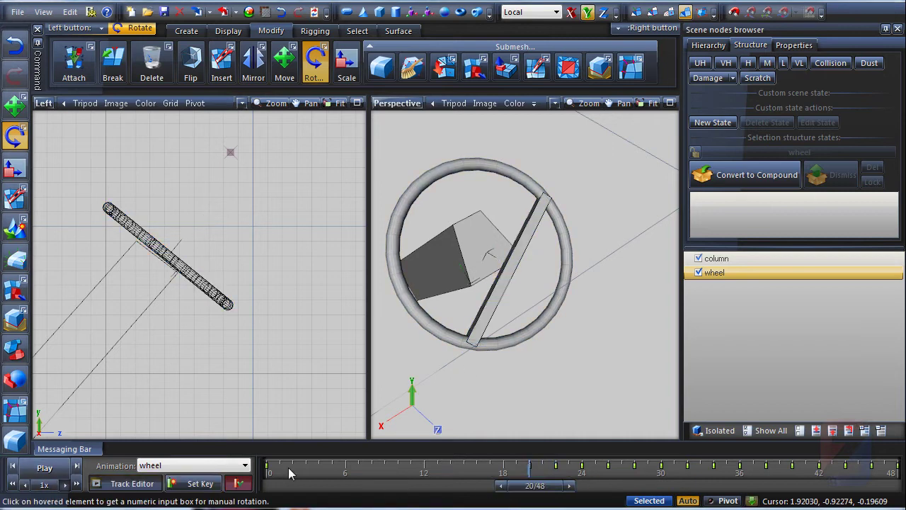
click(438, 334)
text(-15)
key(Return)
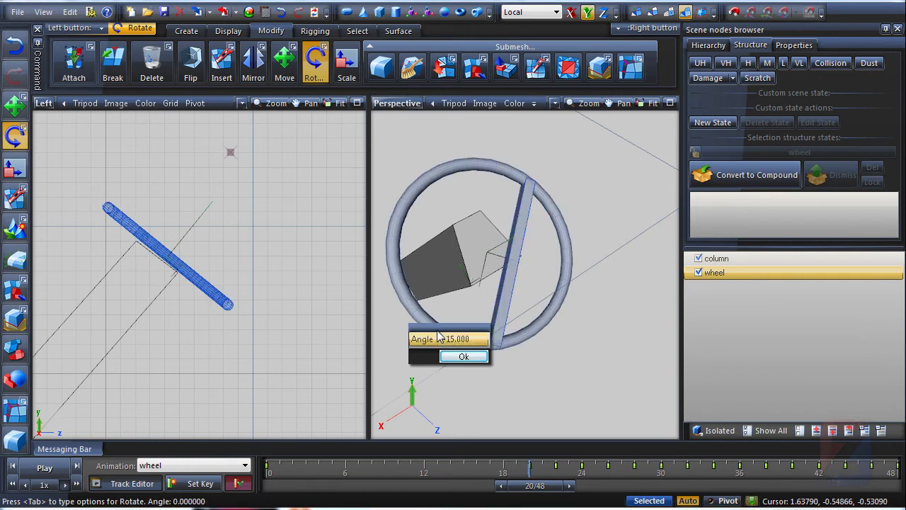
Step: Keyframe the wheel's current orientation at frame 18 and a further -15-degree rotation around its local Y axis at frame 16
drag(528, 493, 503, 493)
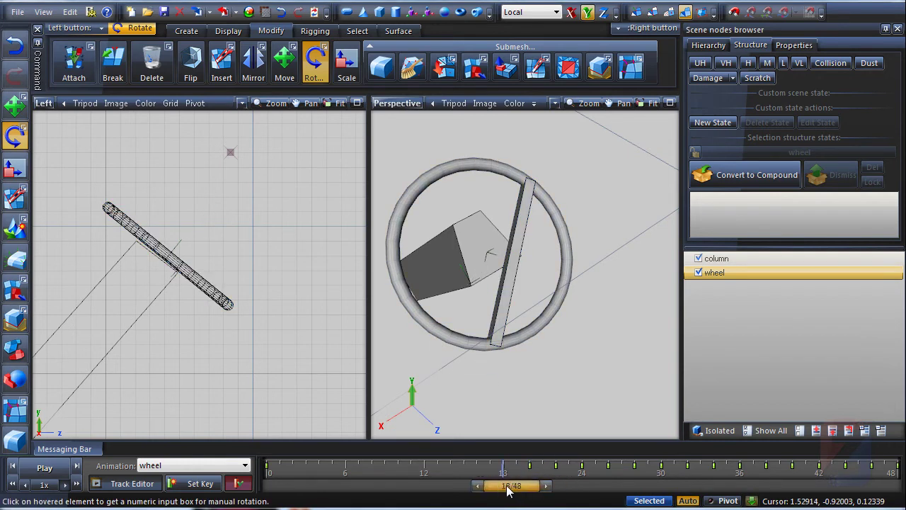
click(207, 488)
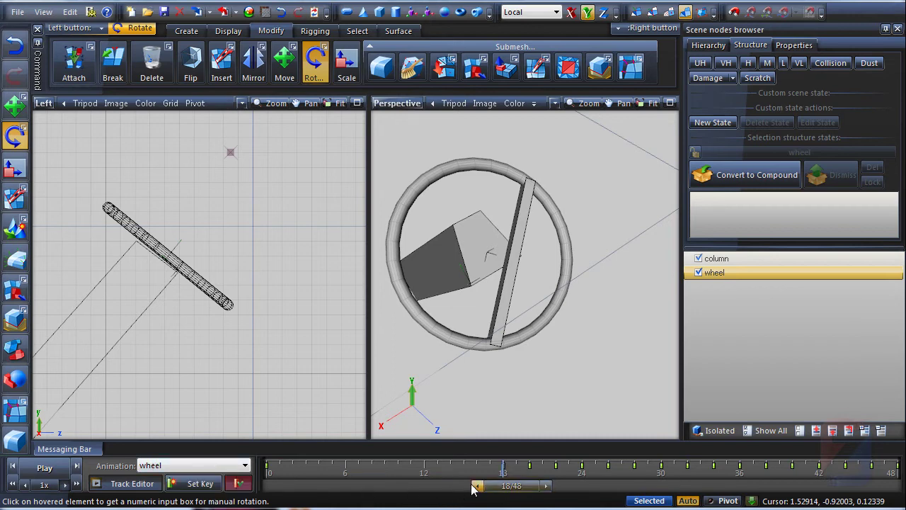
drag(503, 488, 481, 455)
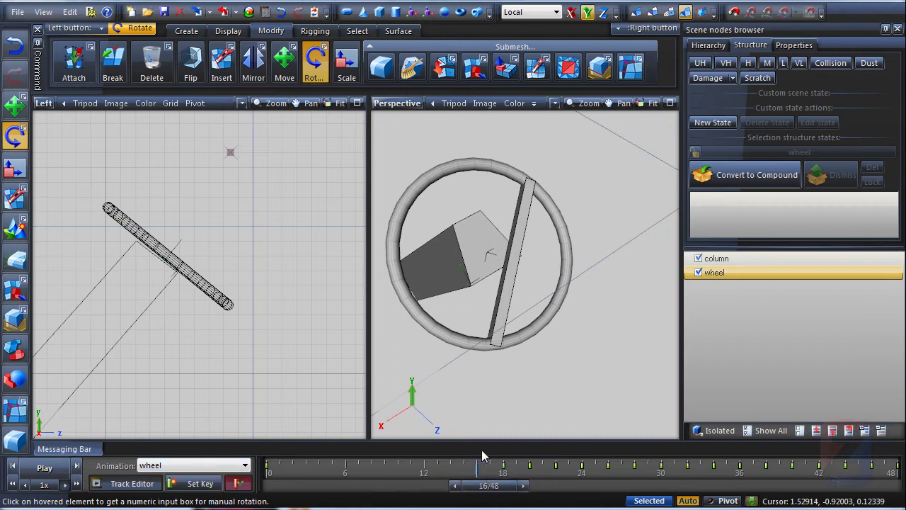
click(434, 334)
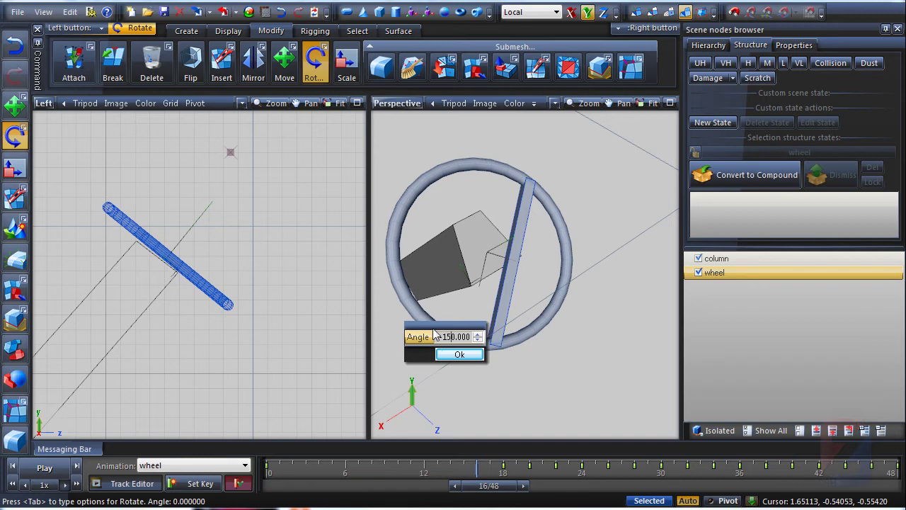
key(Return)
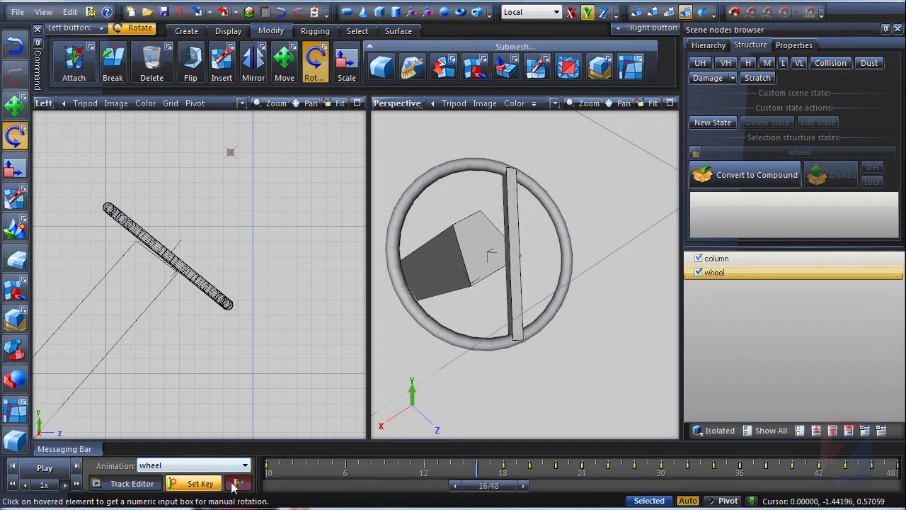
Step: Keyframe the wheel at frame 14 with a further -15-degree rotation around its local Y axis
drag(488, 485, 464, 487)
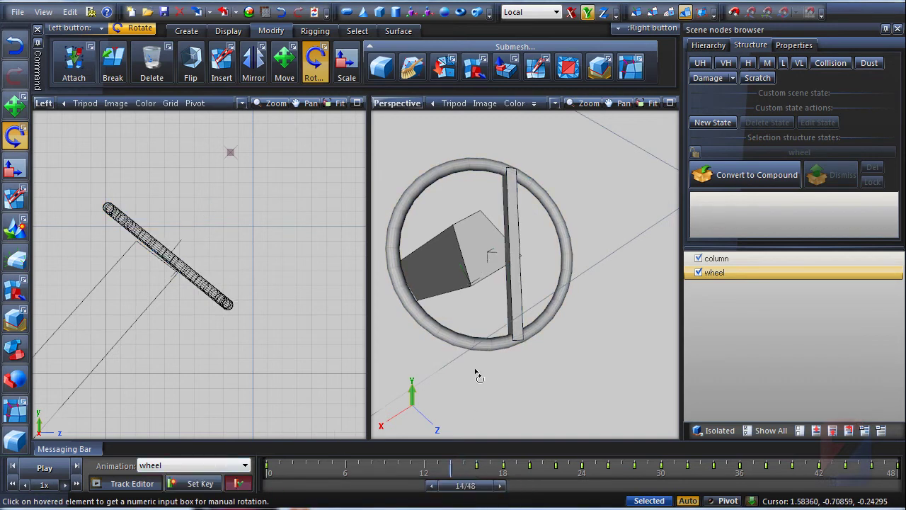
click(484, 349)
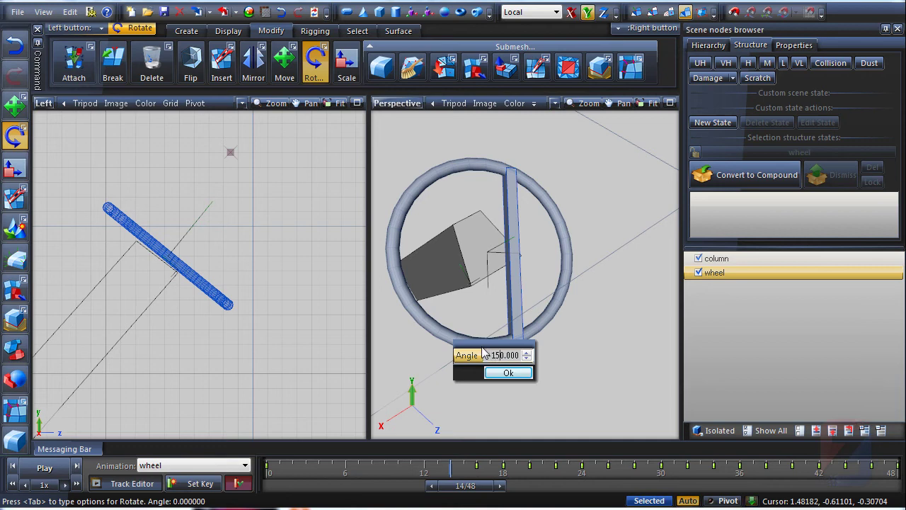
text(15)
key(Return)
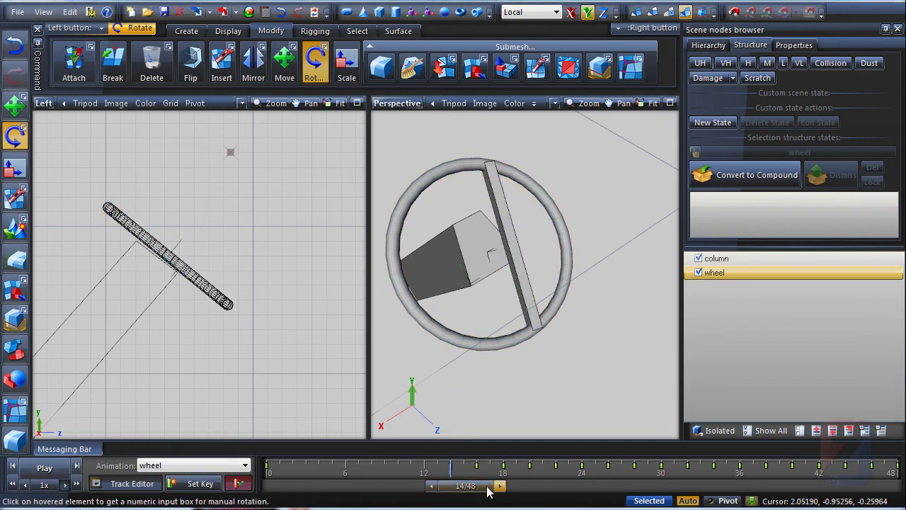
Step: Keyframe the wheel at frame 12 with a further -15-degree rotation around its local Y axis
drag(465, 487, 449, 493)
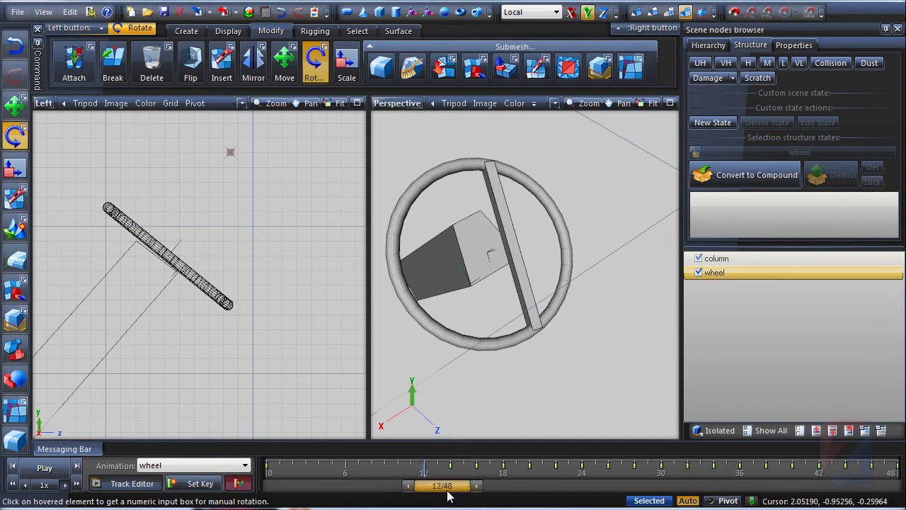
click(514, 349)
click(514, 344)
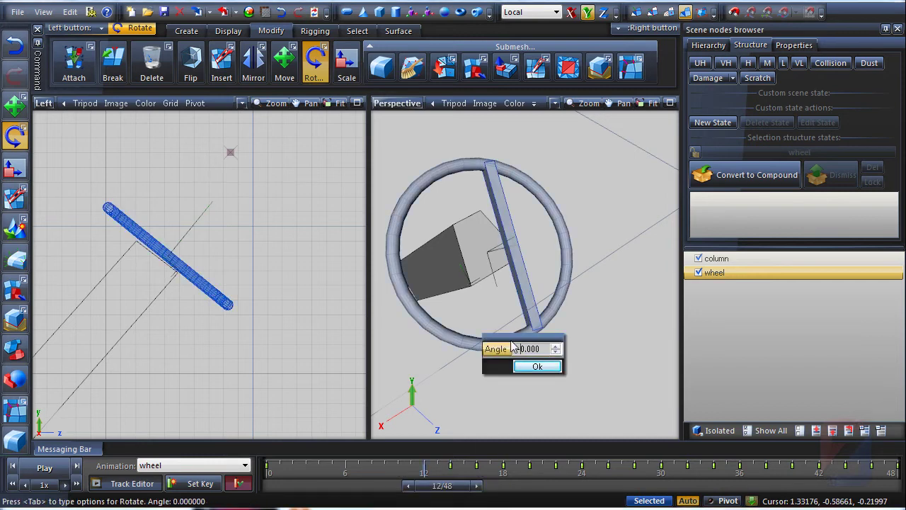
key(Return)
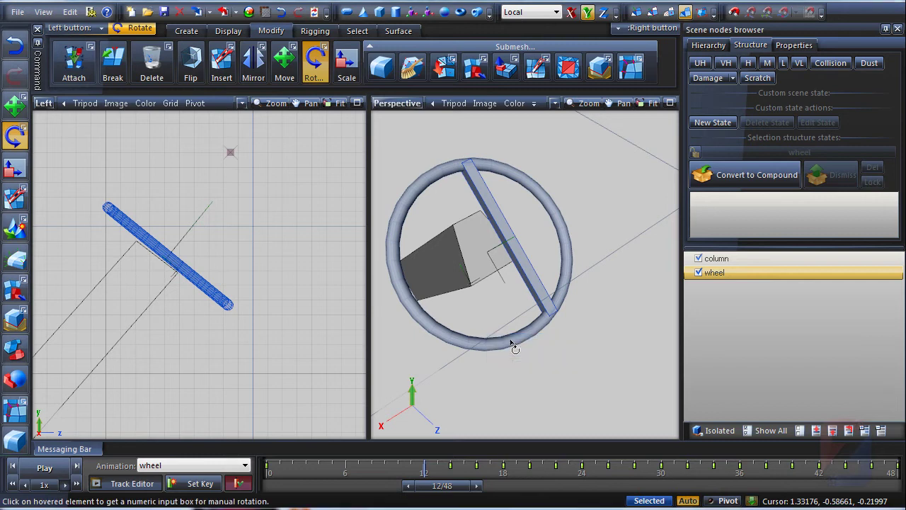
click(199, 486)
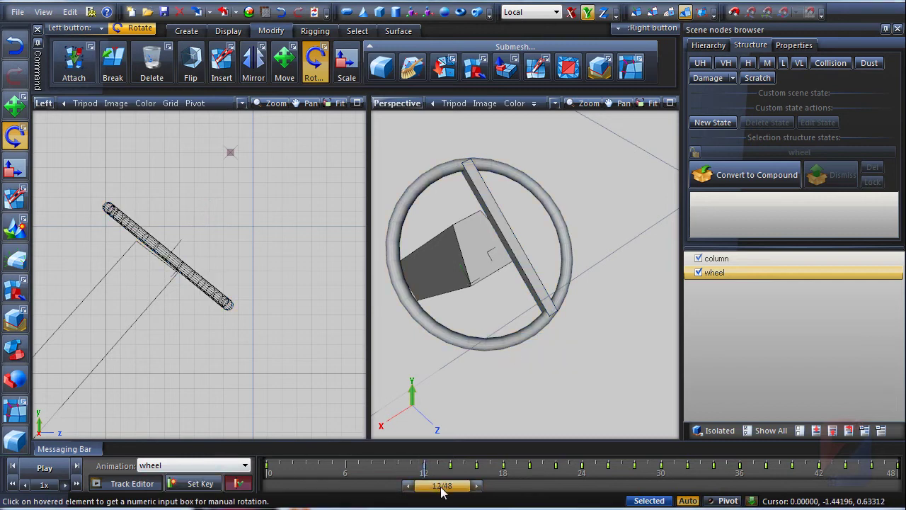
Step: Keyframe the wheel at frame 10 with a further -15-degree rotation around its local Y axis
drag(440, 486, 424, 492)
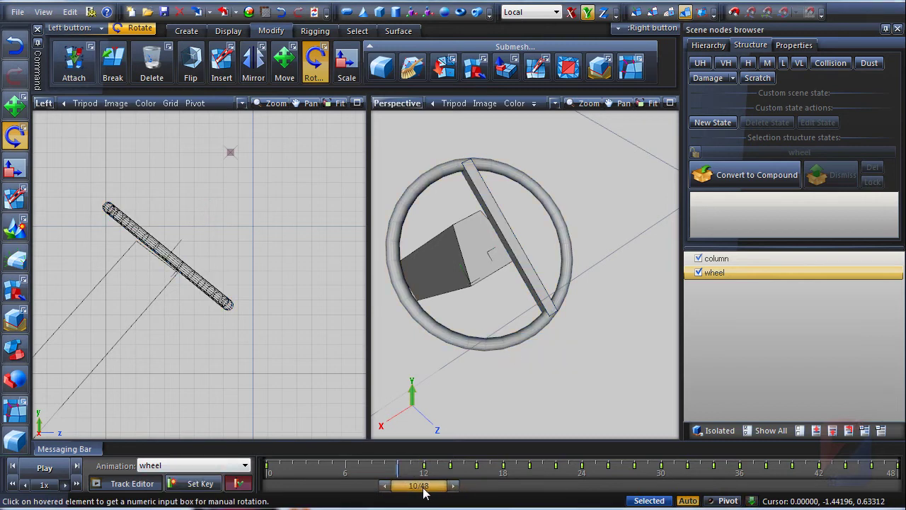
click(491, 348)
text(-15)
key(Delete)
key(Return)
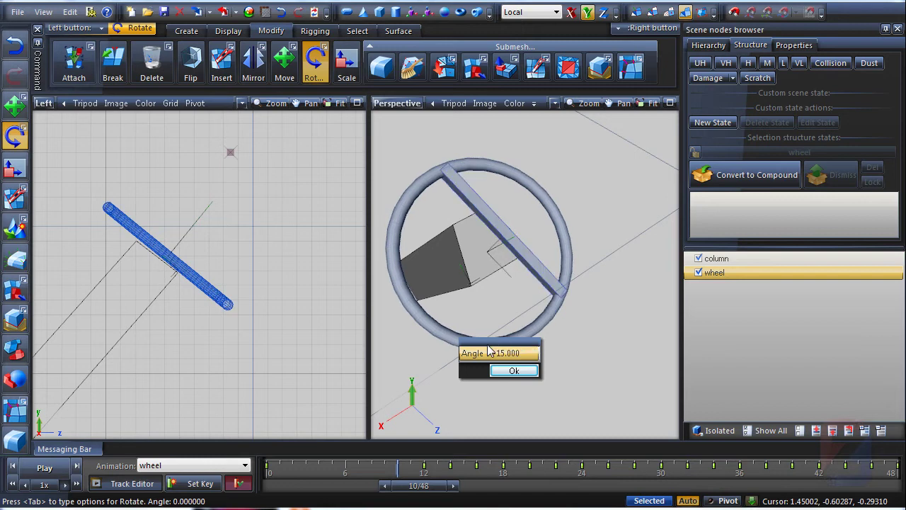
click(237, 484)
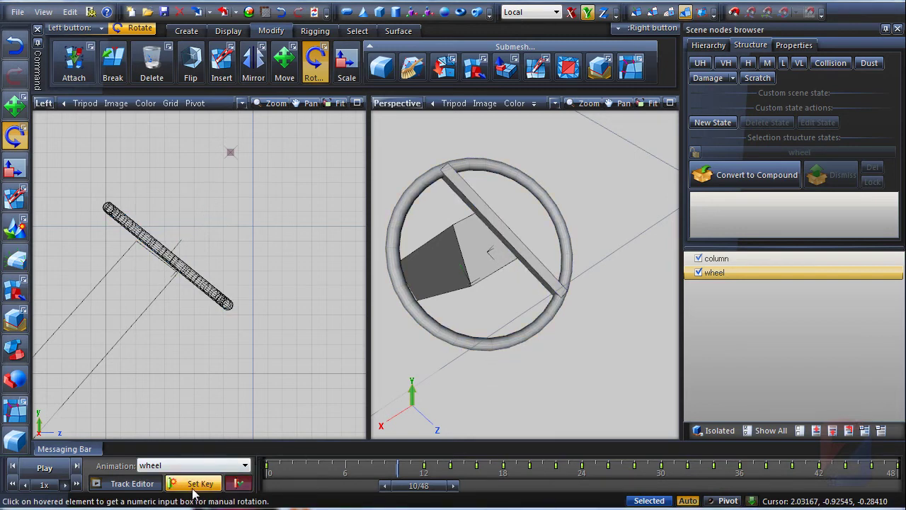
Step: Keyframe the wheel at frame 8 with a further -15-degree rotation around its local Y axis
drag(421, 487, 400, 488)
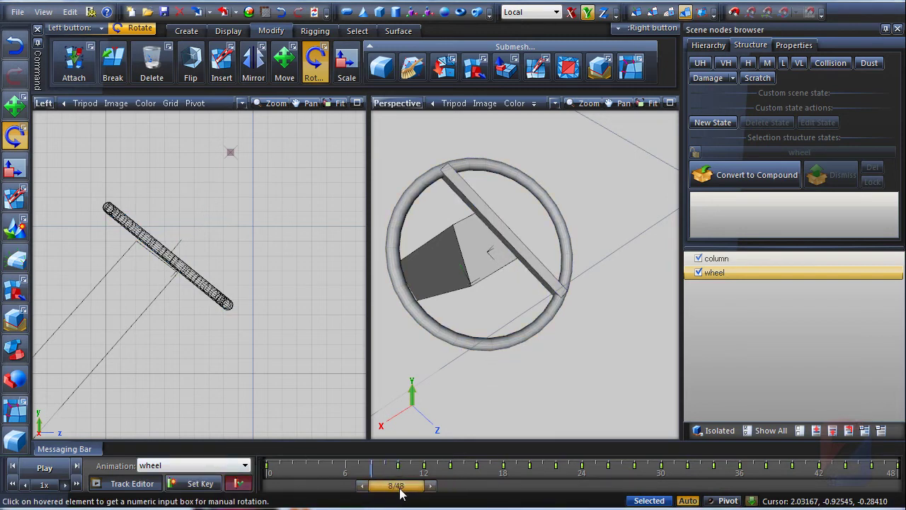
click(402, 290)
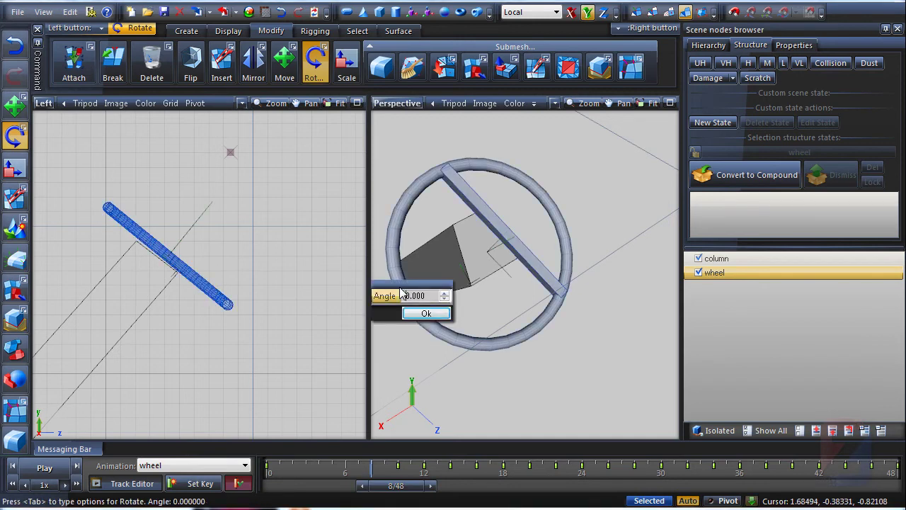
key(Return)
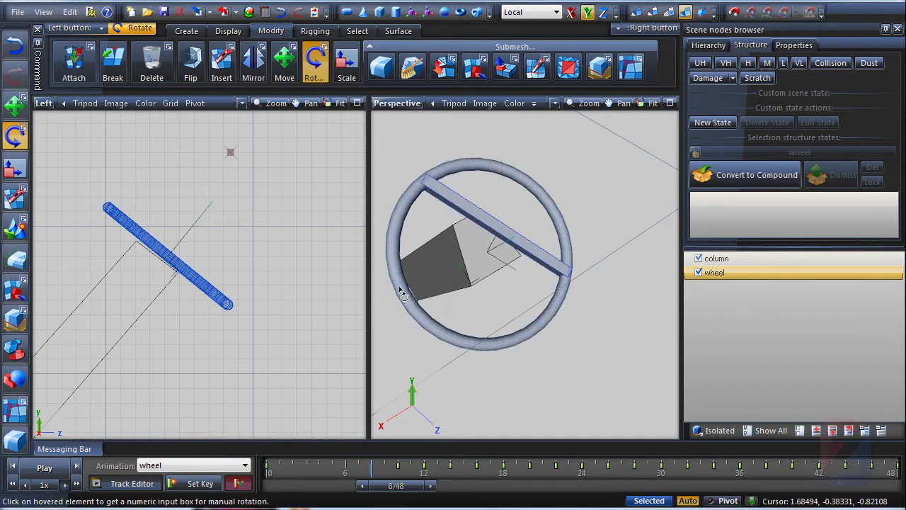
Step: Keyframe the wheel at frame 6 with a further -15-degree rotation around its local Y axis
drag(388, 485, 372, 489)
click(467, 346)
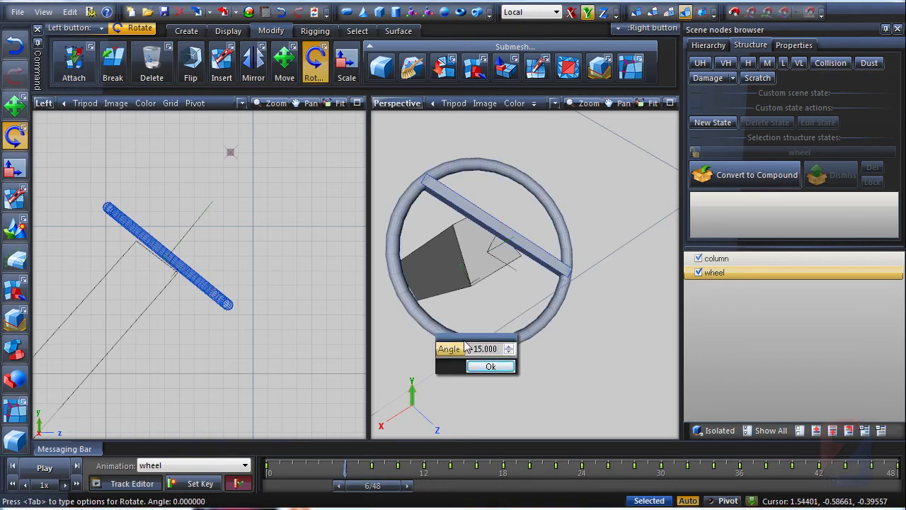
key(Return)
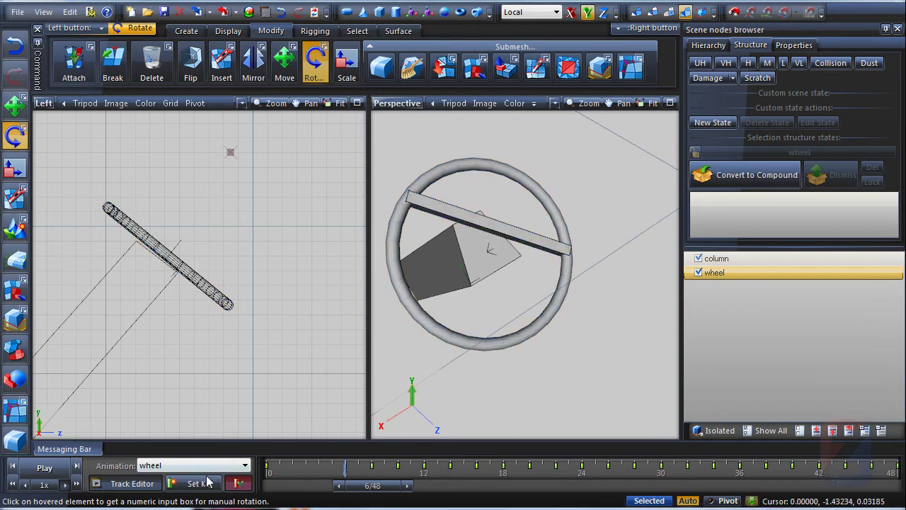
click(202, 489)
Step: Keyframe the wheel at frame 4 with a further -15-degree rotation around its local Y axis
drag(372, 488, 348, 489)
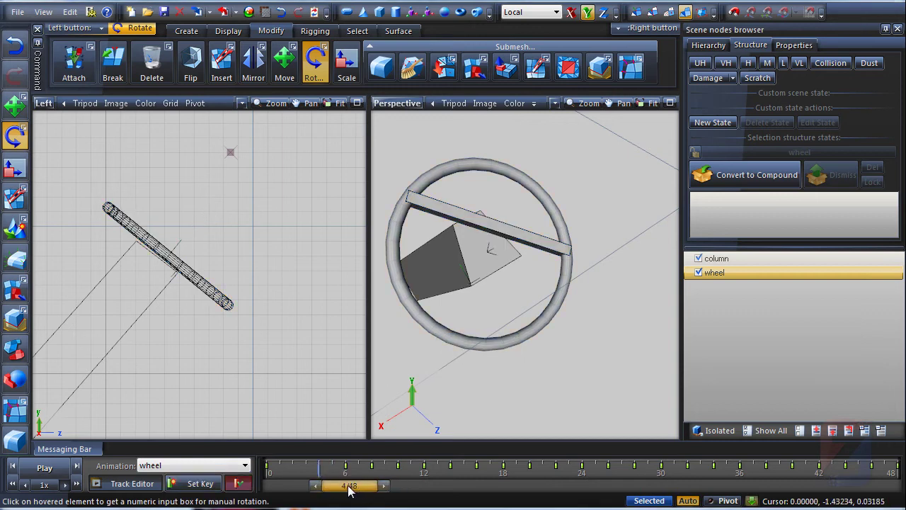
click(460, 344)
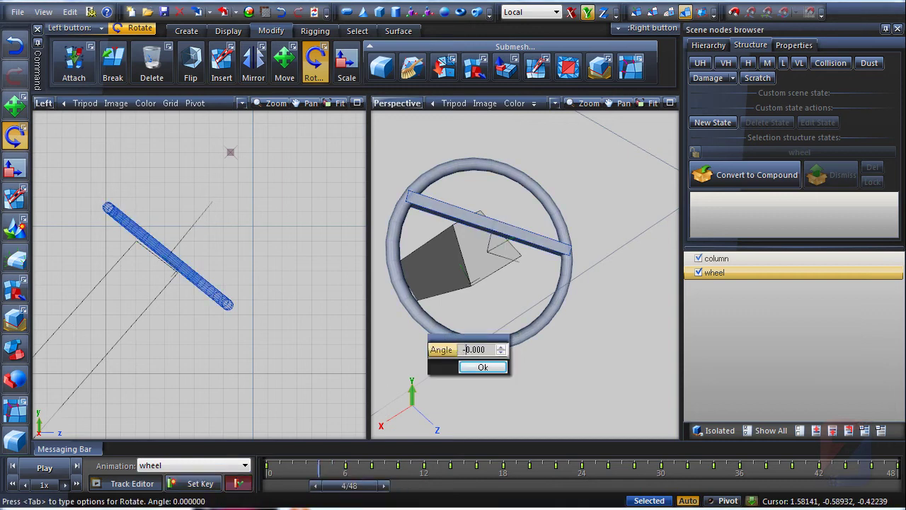
key(Return)
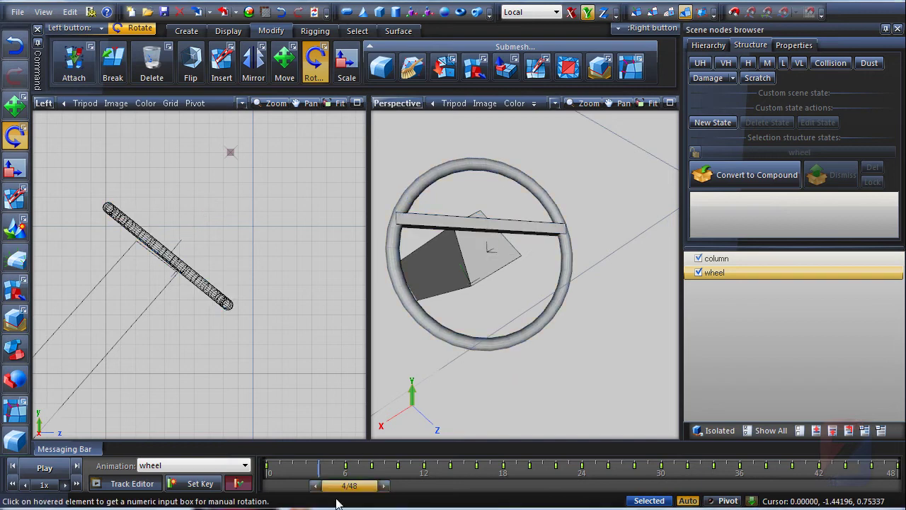
click(190, 485)
Step: Keyframe the wheel at frame 2 with a further -15-degree rotation around its local Y axis
drag(347, 487, 324, 487)
click(457, 343)
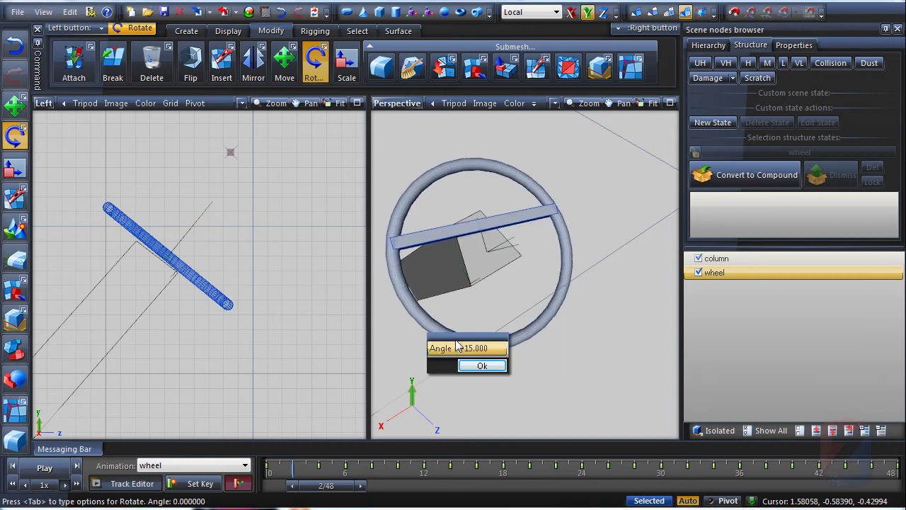
key(Return)
click(192, 485)
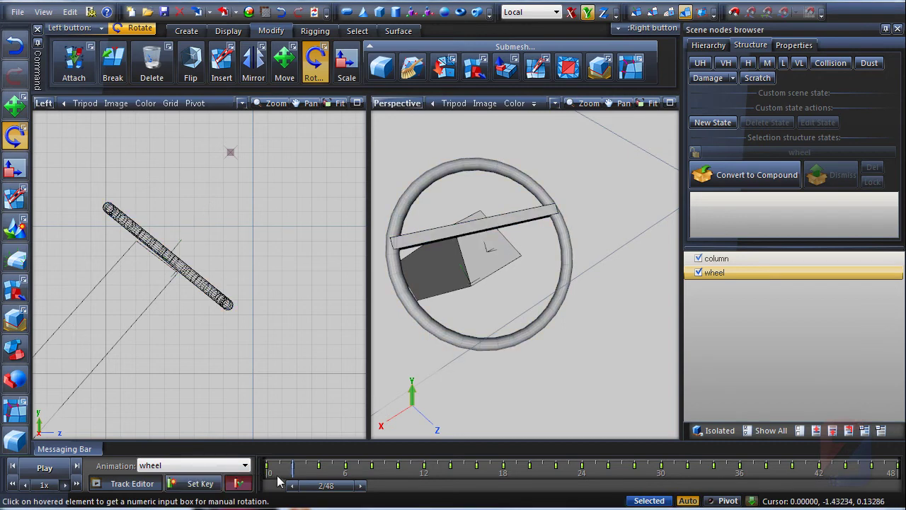
Step: Keyframe the wheel at frame 0 with a further -15-degree rotation around its local Y axis, and return the timeline to frame 24
drag(314, 487, 303, 494)
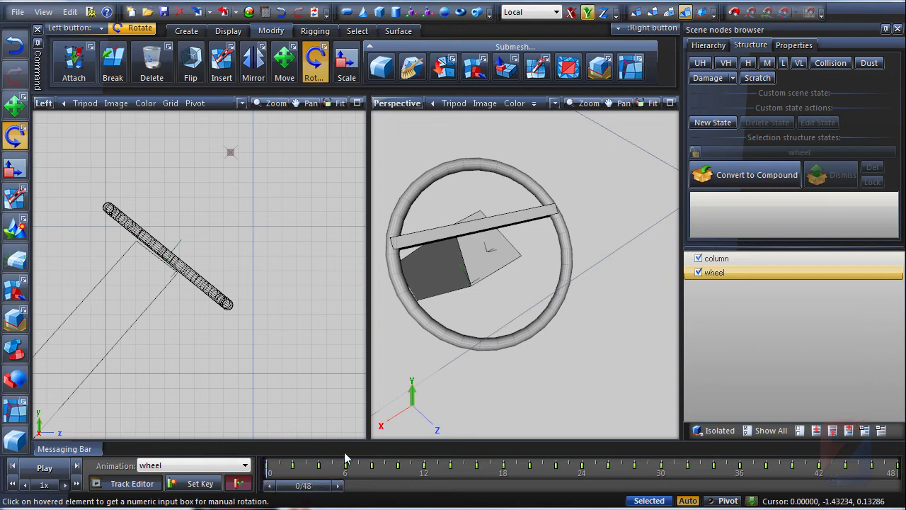
click(501, 347)
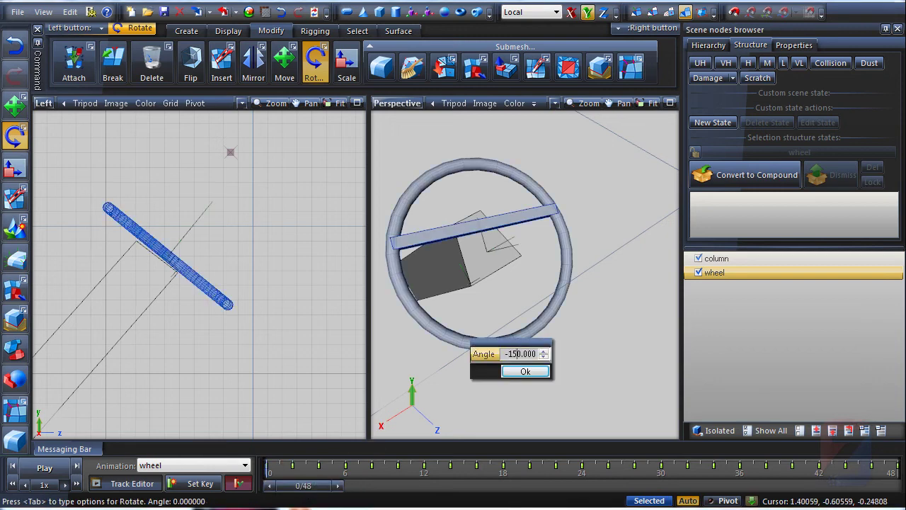
key(Return)
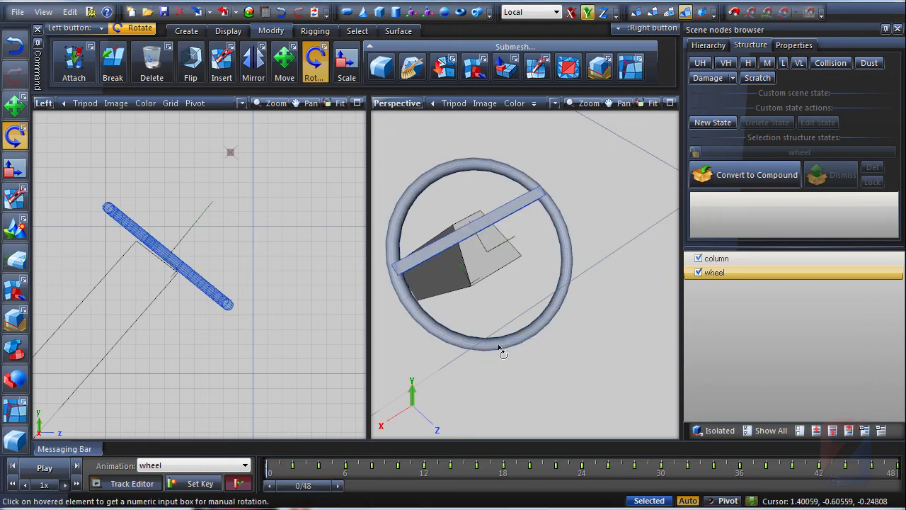
click(193, 487)
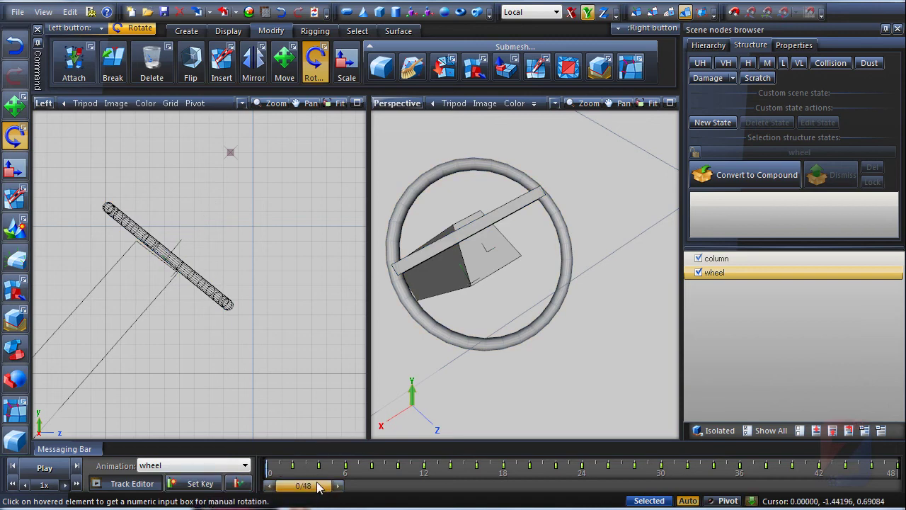
drag(303, 487, 582, 505)
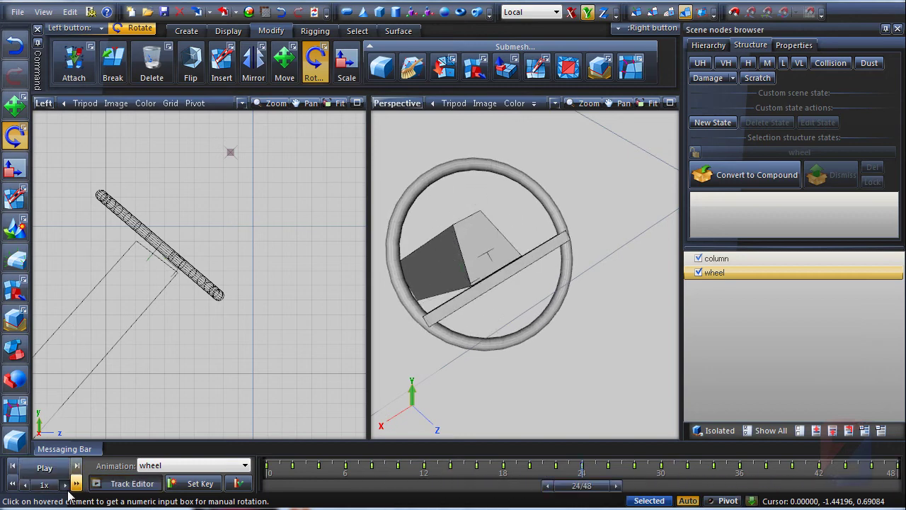
Step: Examine the wheel's X, Y and Z rotation curves in the Track Editor, resizing the rotation track for readability
click(131, 484)
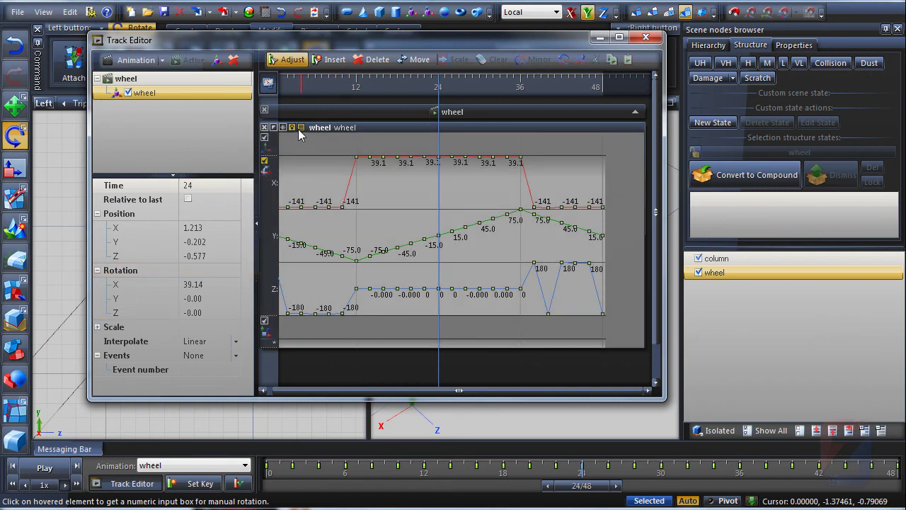
click(264, 138)
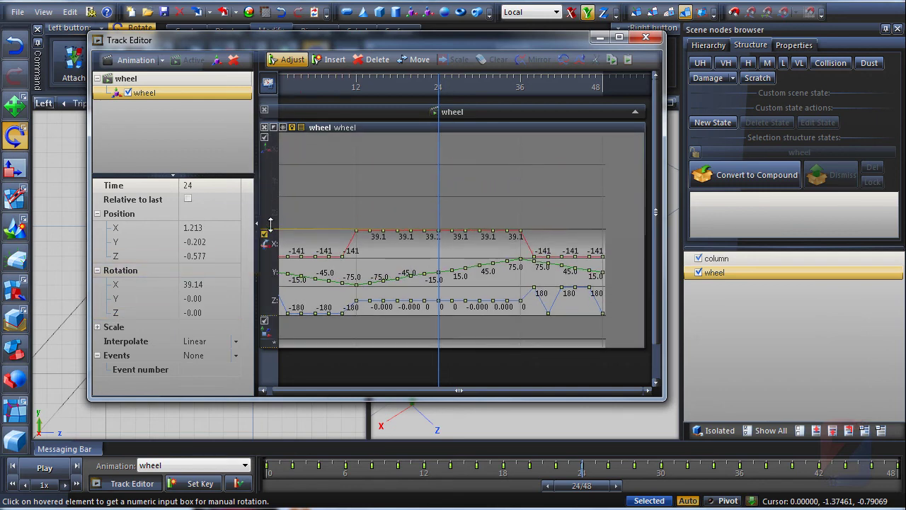
click(264, 137)
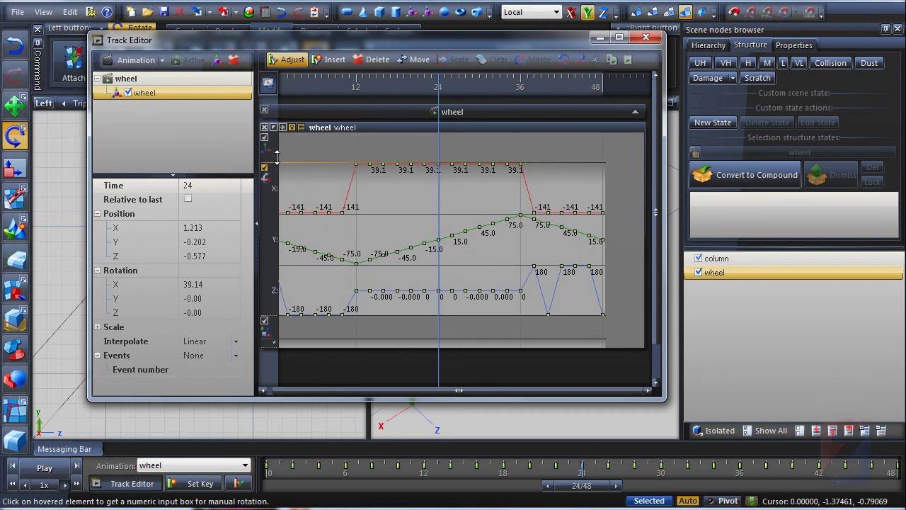
drag(276, 157, 273, 180)
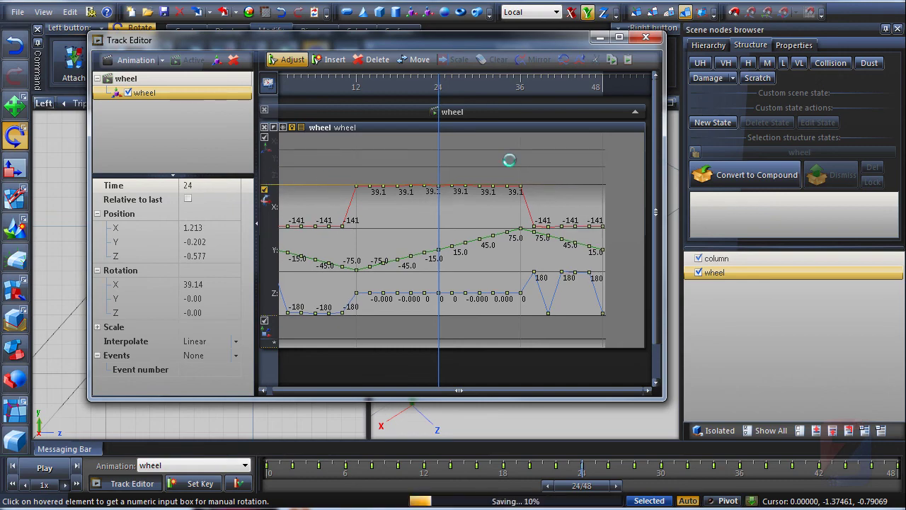
click(599, 37)
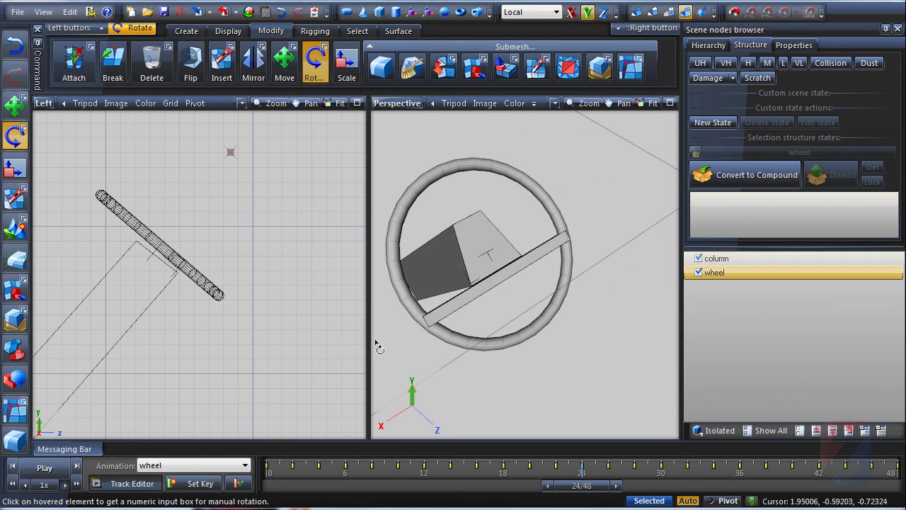
Step: Save the wheel animation from the Track Editor as an SCS Software Prism 3D file at e:\wheel.pma
click(102, 496)
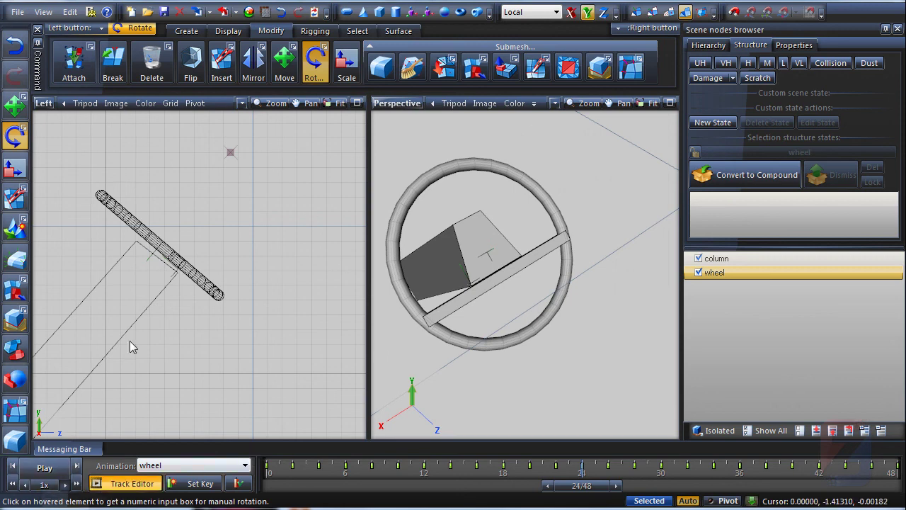
click(122, 79)
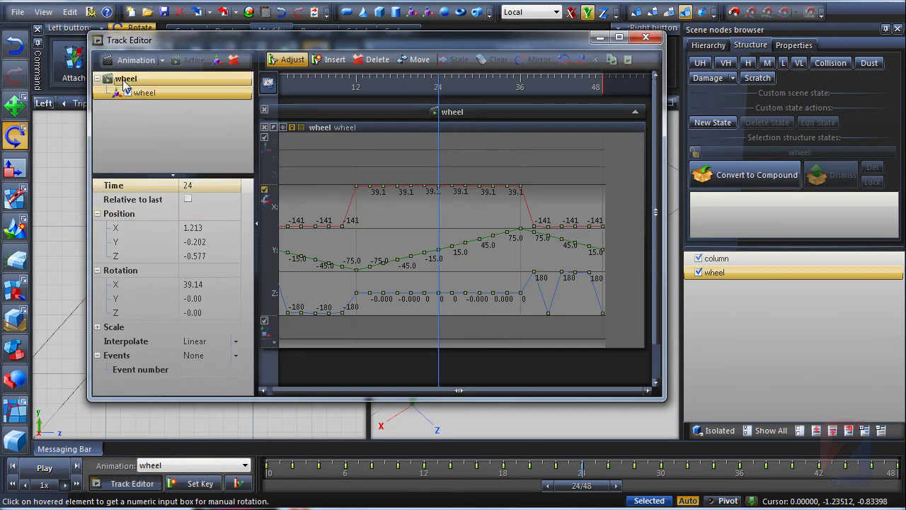
click(162, 61)
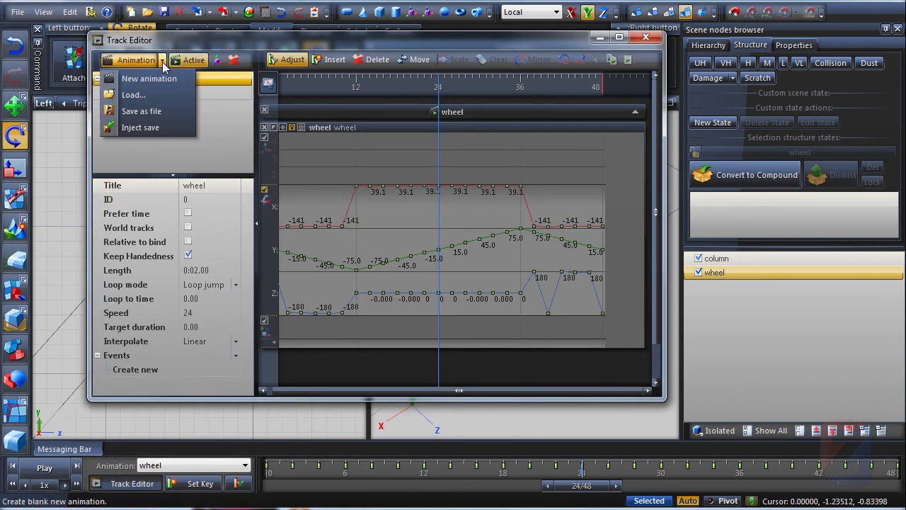
click(157, 111)
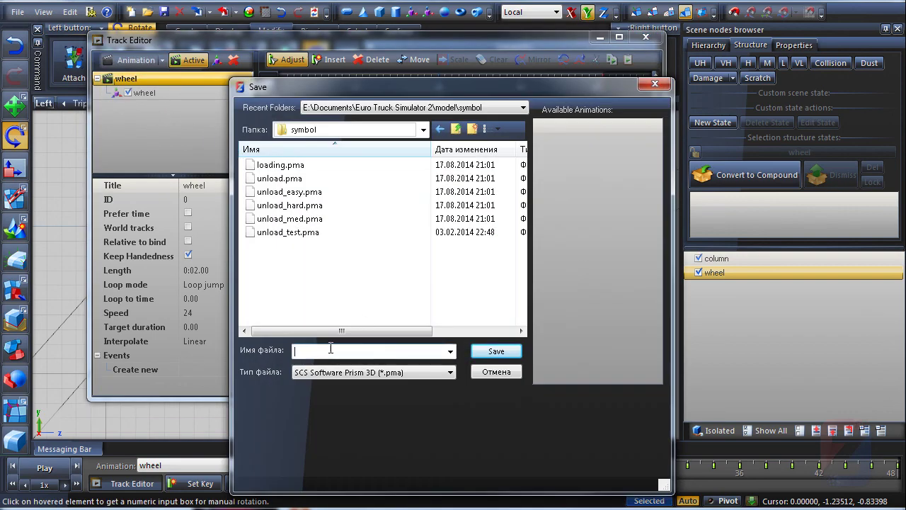
text(e:)
text(\wh)
text(eel.pma)
key(BackSpace)
text(pma)
click(496, 353)
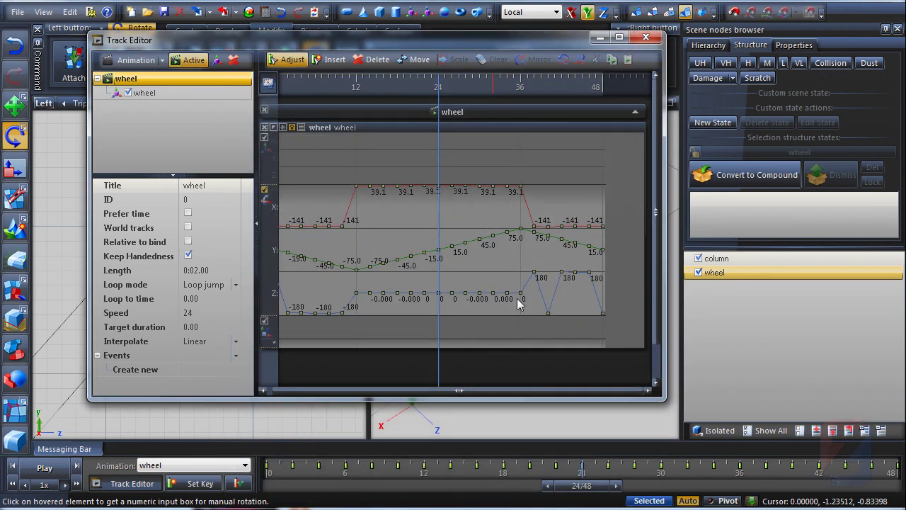
click(599, 39)
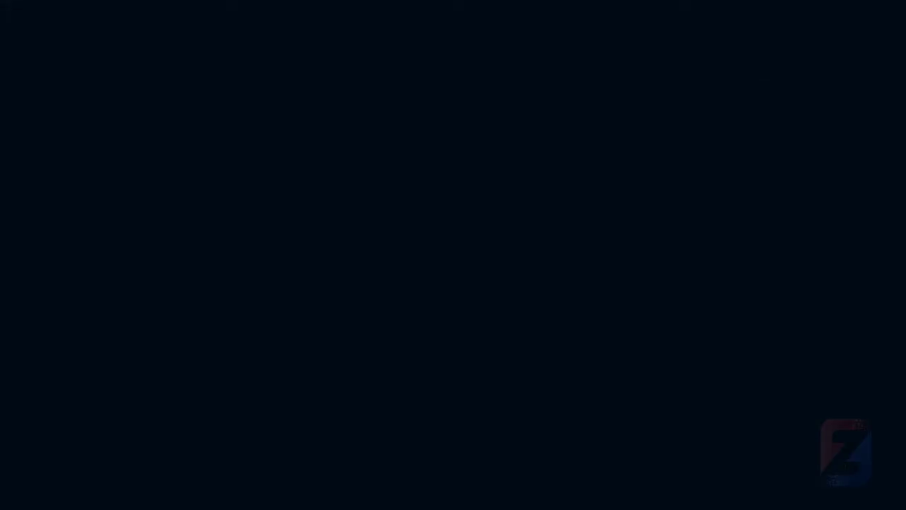